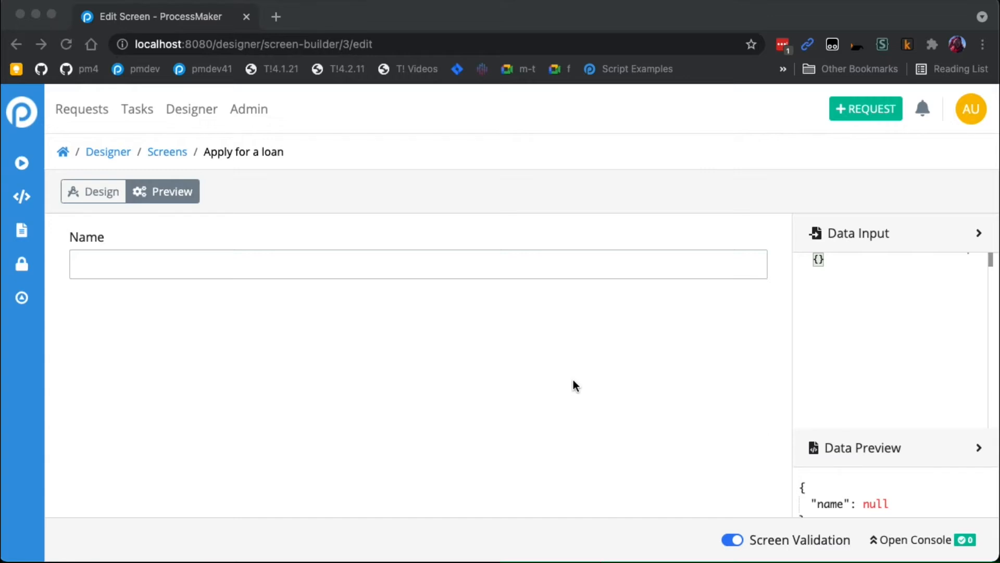
- Test the Name field in the preview by entering asdfasdf, and clear it again
left_click(519, 251)
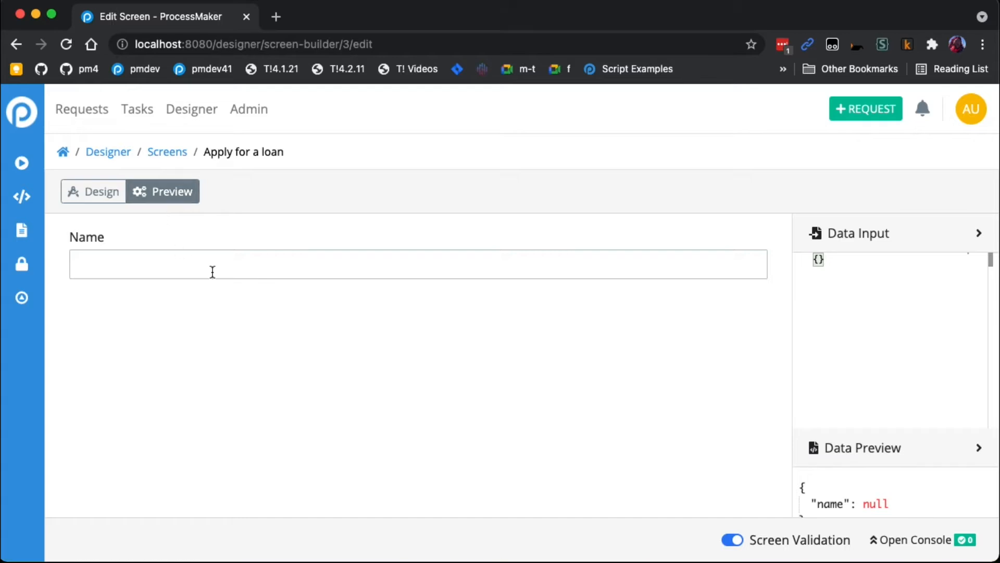
type("asdfasdf")
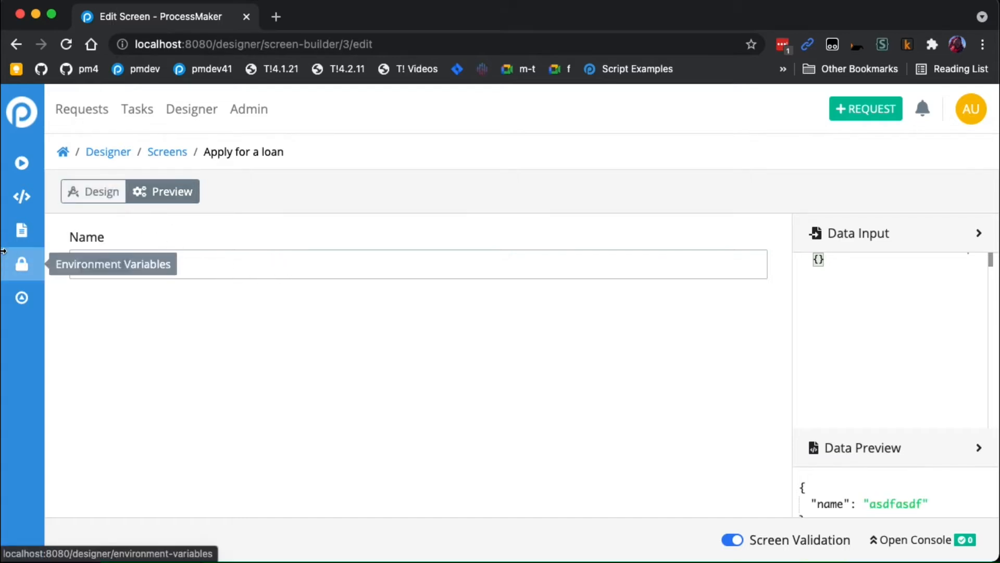
key("super+a")
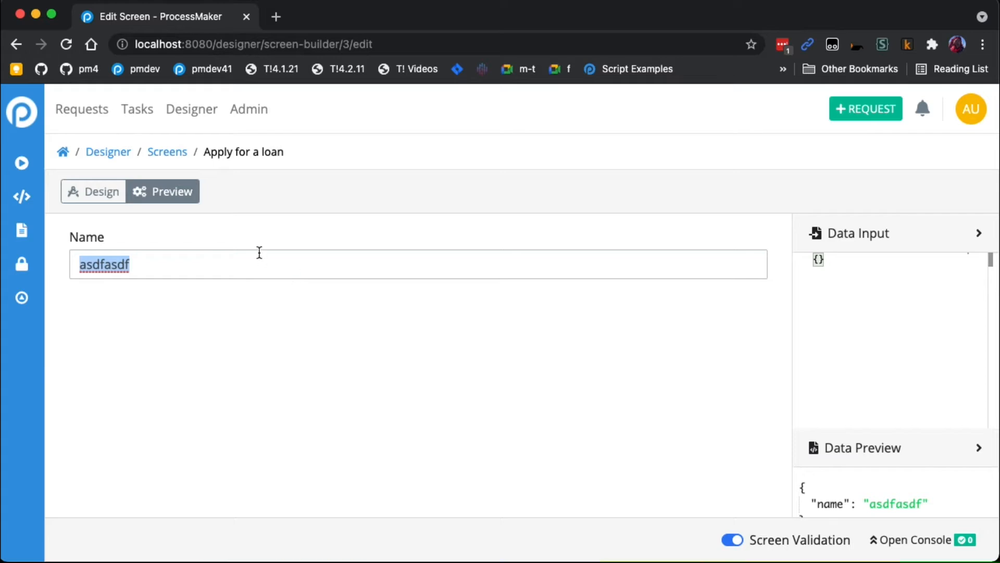
key("BackSpace")
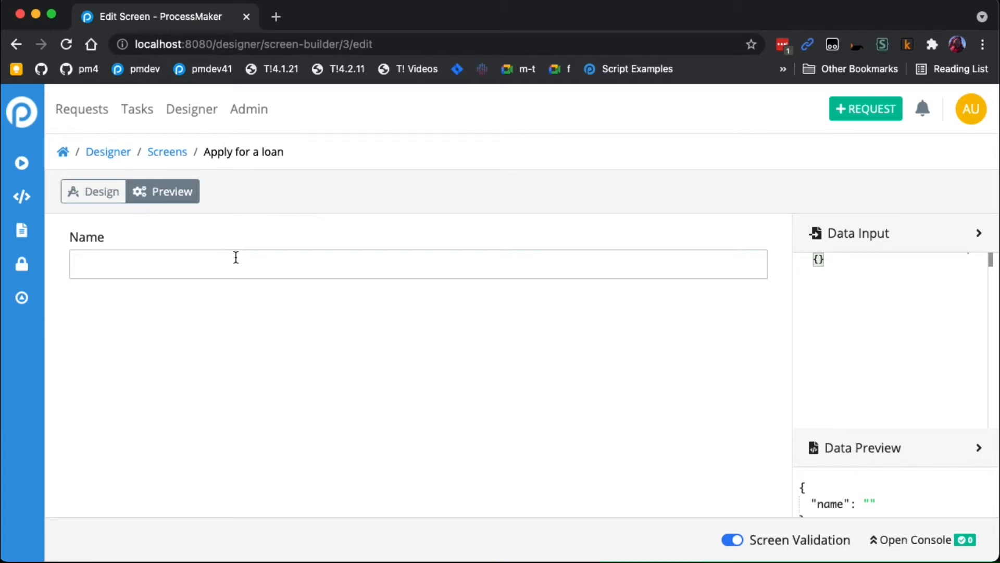
- Return to the design mode and duplicate the Name field
left_click(104, 197)
left_click(111, 196)
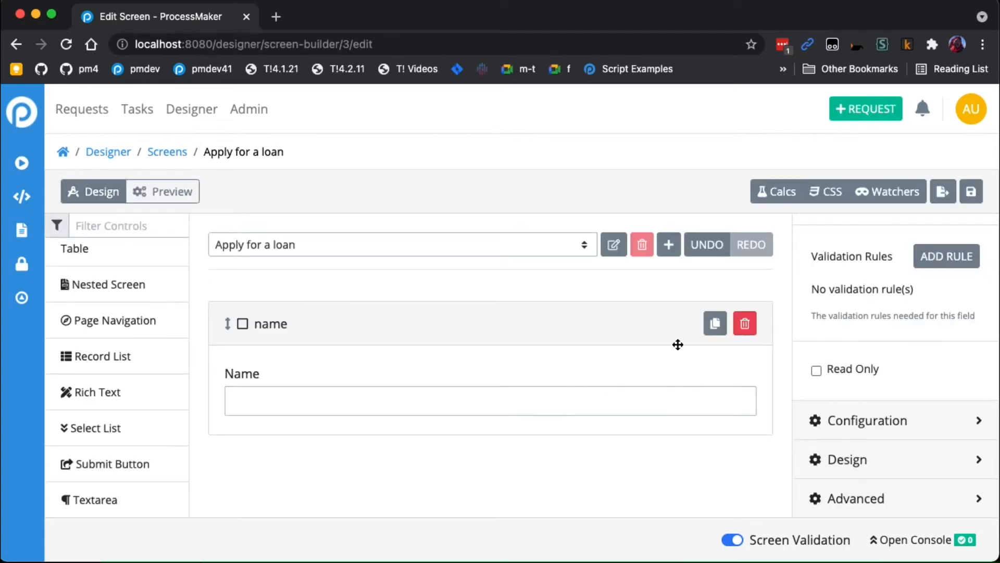
left_click(715, 326)
scroll(460, 343, "down", 1)
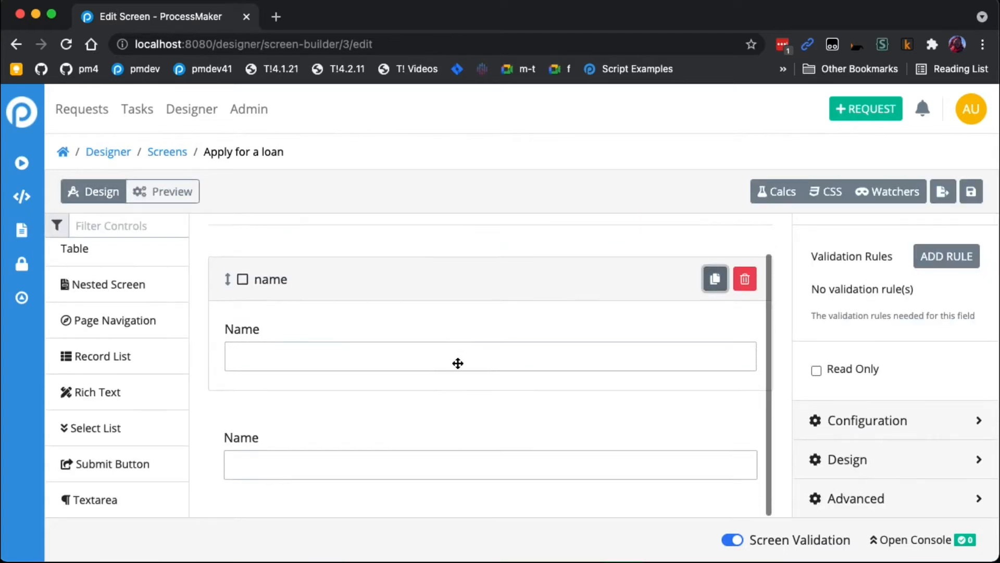
- Set the upper field's variable name to firstName and its label to First Name
scroll(904, 317, "up", 5)
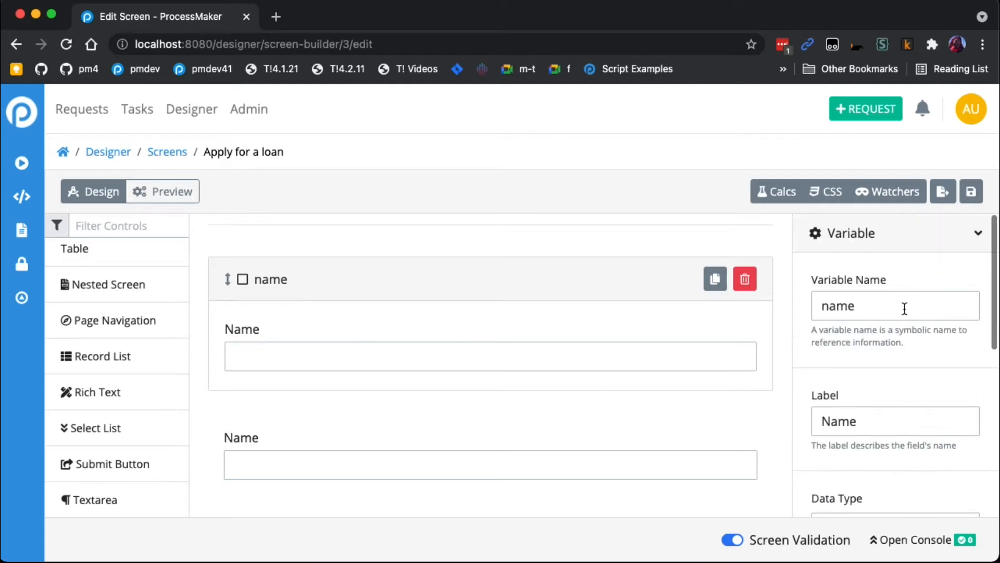
left_click_drag(901, 308, 652, 306)
type("firstName")
left_click(823, 422)
type("First")
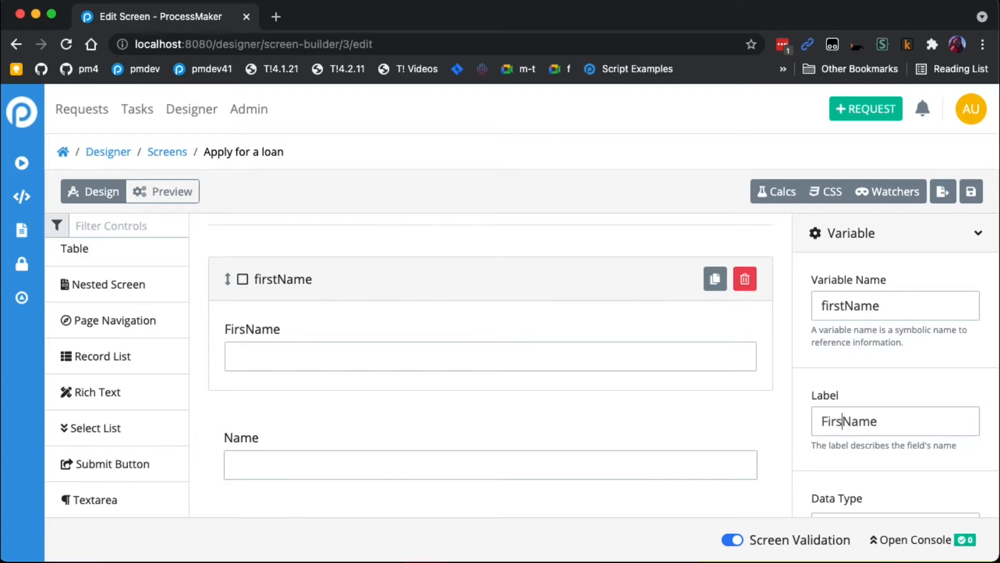
- Set the duplicated field's variable name to lastName and its label to Last Name
left_click(503, 452)
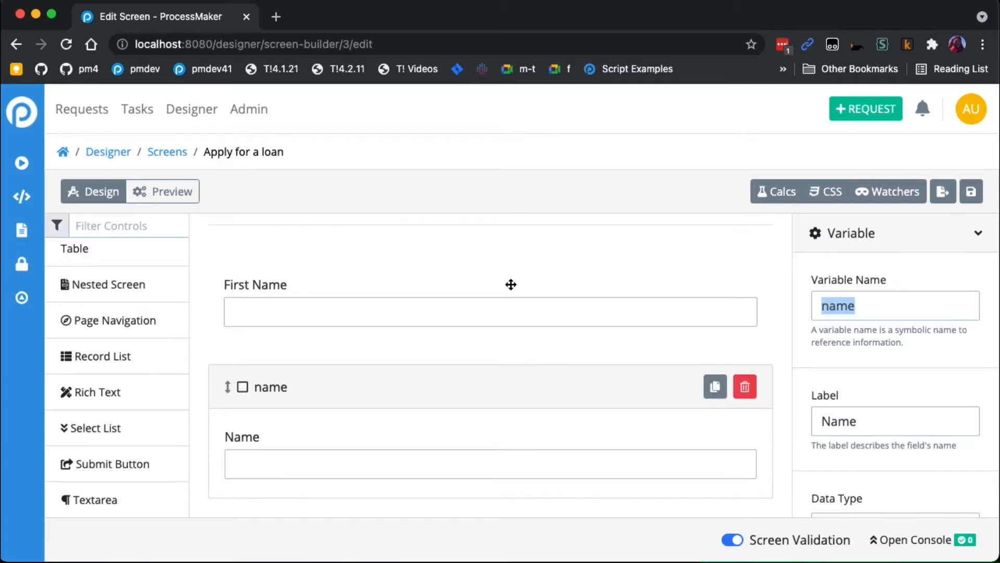
type("lastName")
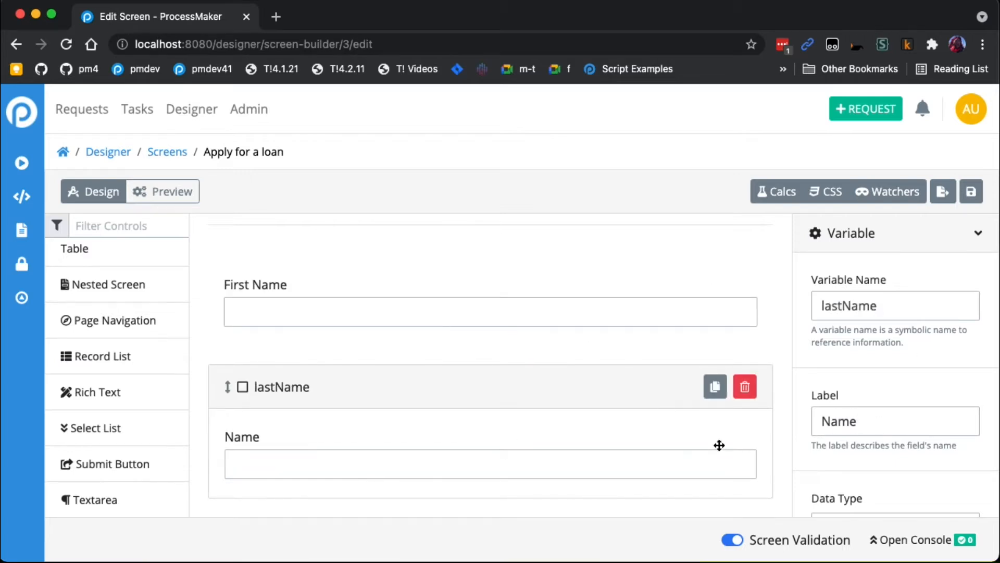
double_click(863, 422)
left_click(822, 421)
type("L")
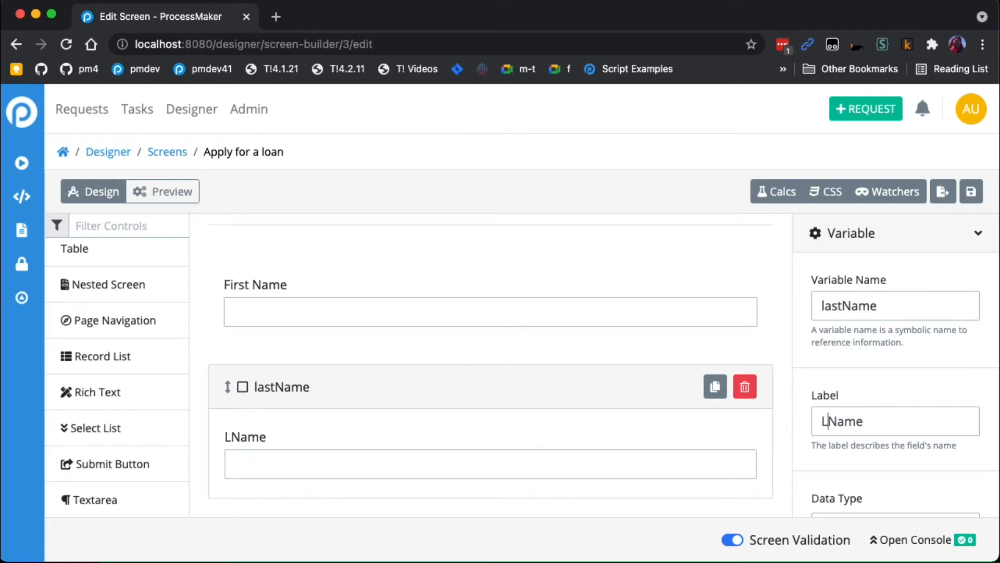
type("ast")
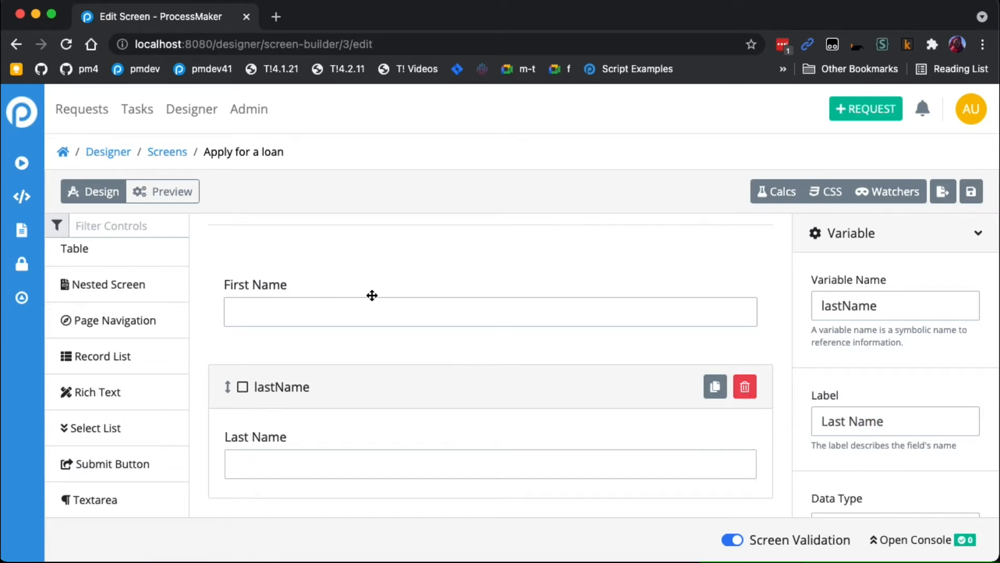
- Preview the form with the First Name and Last Name fields, and return to the design mode
left_click(177, 193)
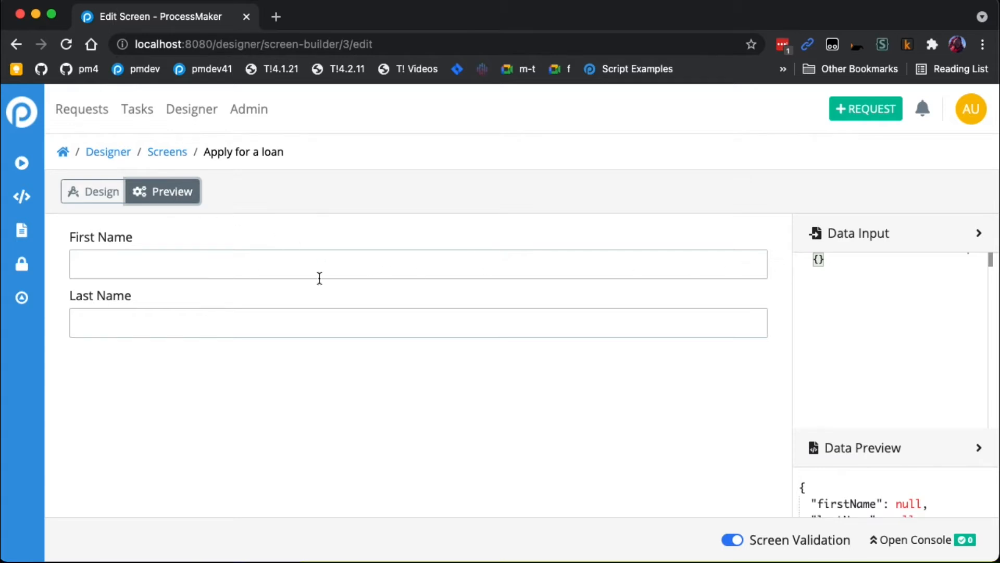
left_click(98, 193)
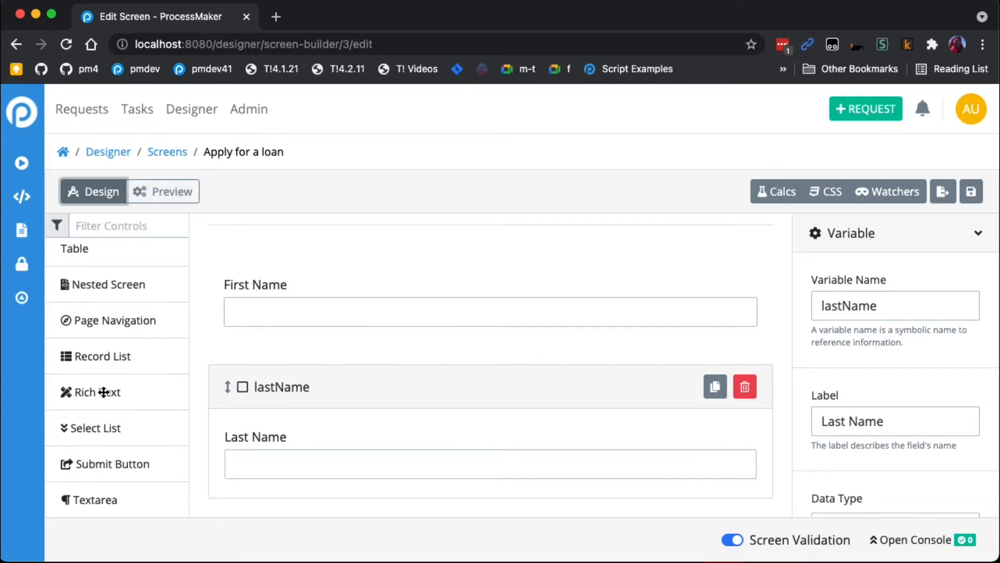
- Add a Multicolumn / Table control above the fields, and place First Name in its first column and Last Name in its second
scroll(99, 383, "up", 5)
scroll(101, 381, "down", 3)
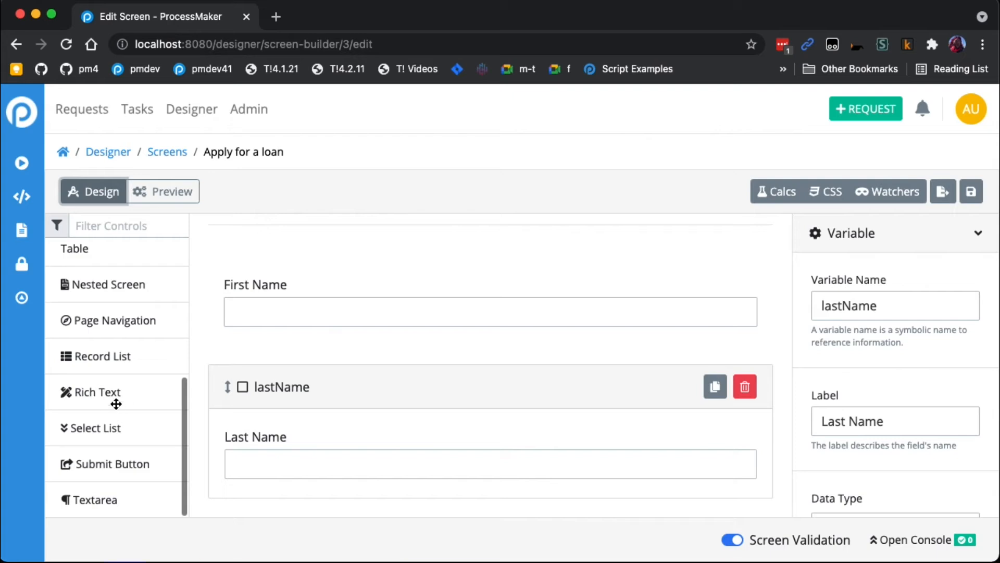
scroll(115, 378, "up", 4)
left_click_drag(115, 377, 329, 267)
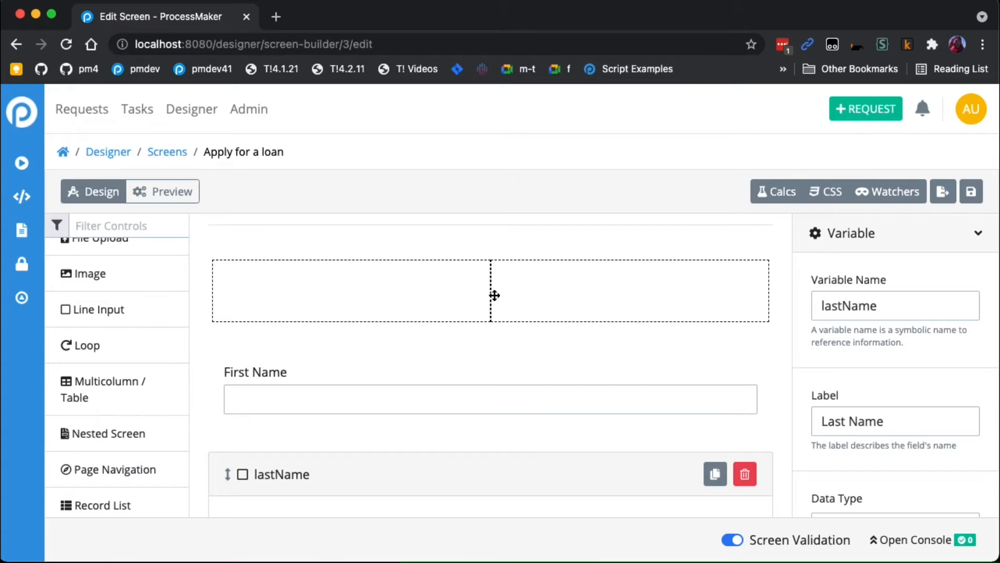
left_click_drag(381, 388, 369, 311)
left_click_drag(417, 435, 604, 414)
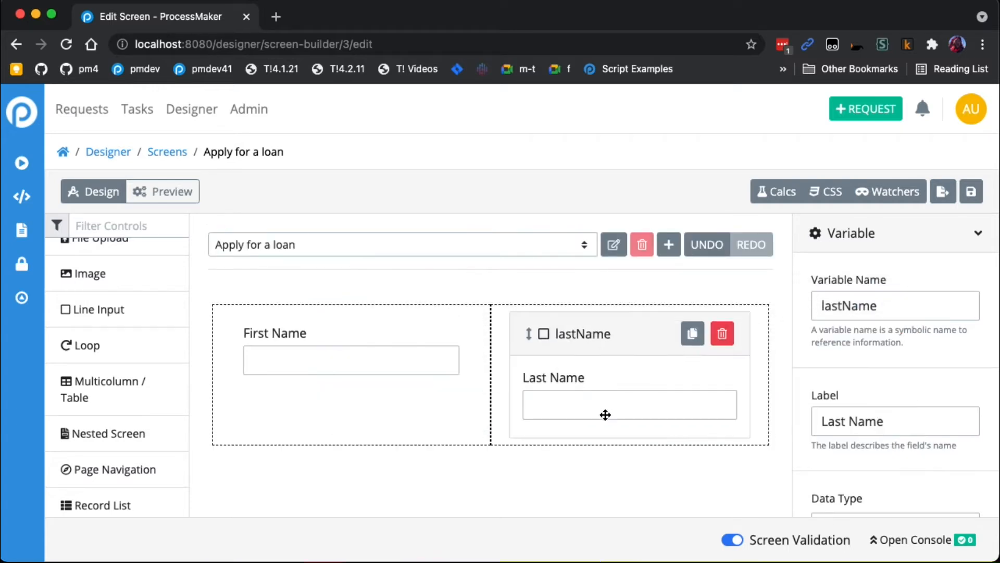
- Preview the two-column name layout, and return to the design mode
left_click(173, 200)
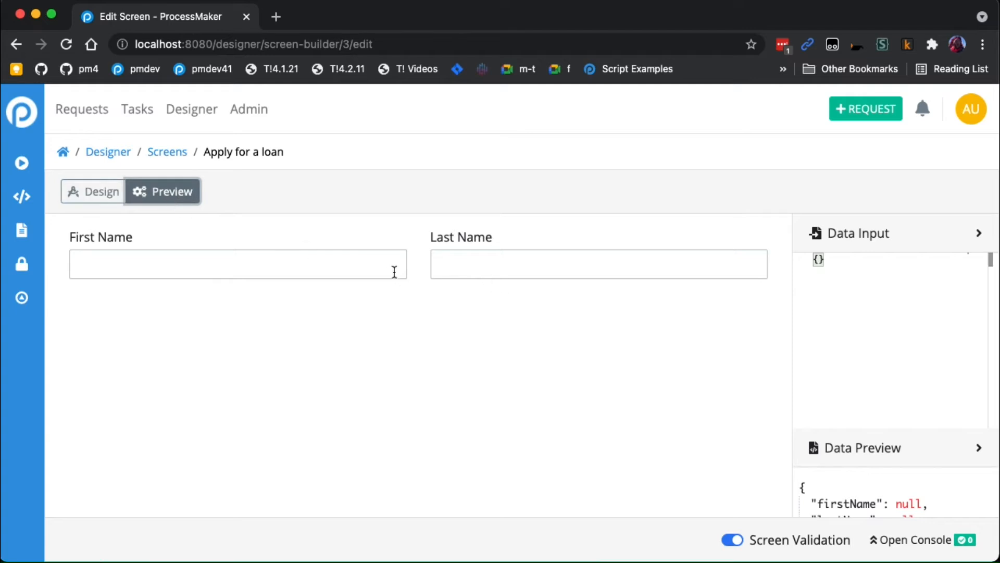
left_click(96, 198)
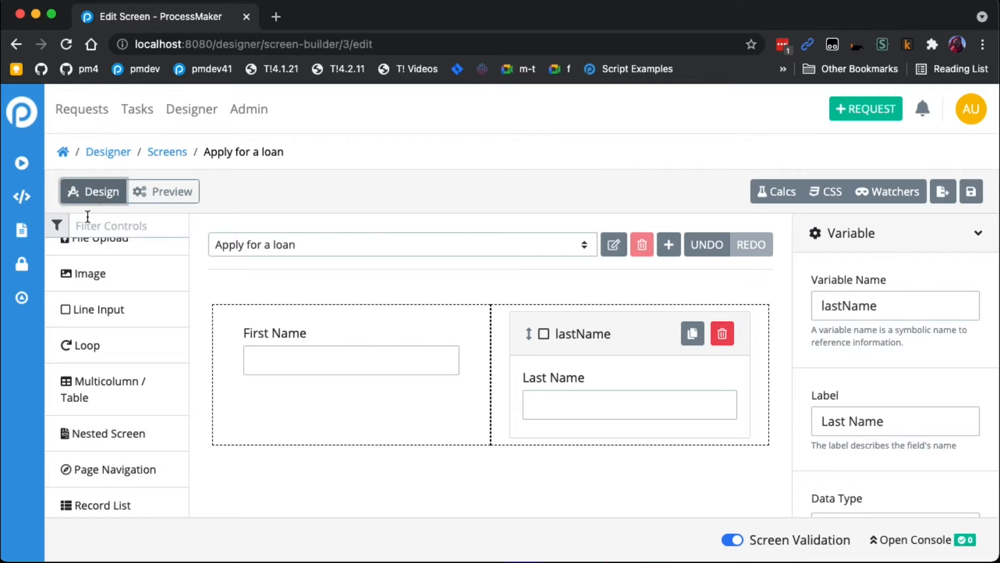
- Remove the Multicolumn / Table's second column and add two new columns with a width of 3 each
left_click(488, 351)
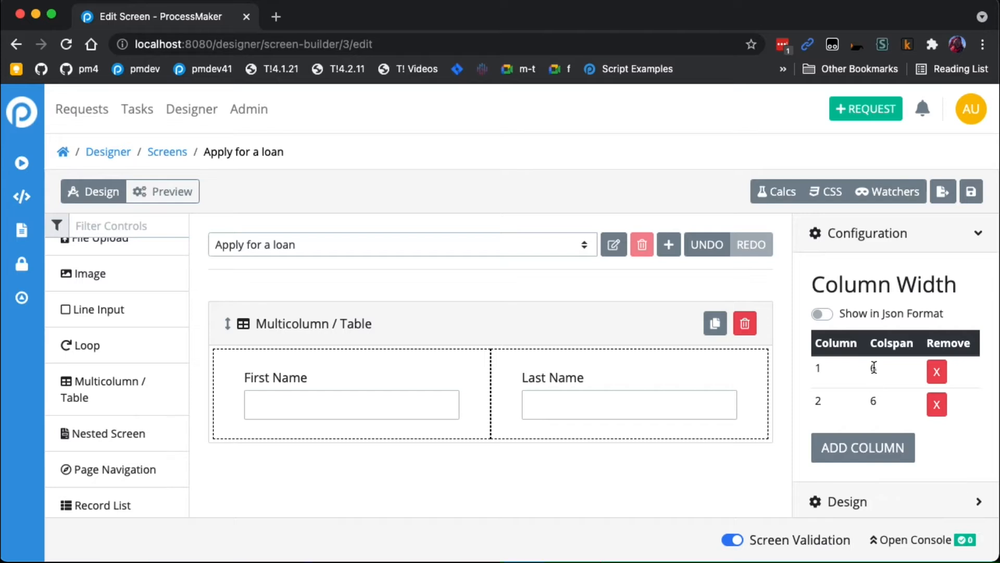
left_click(937, 405)
left_click(886, 408)
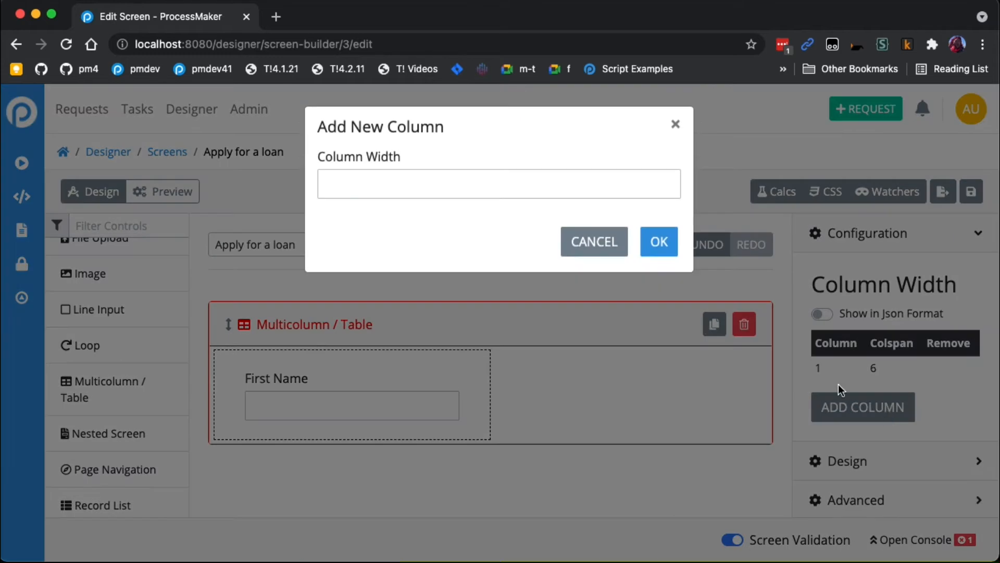
type("3")
left_click(660, 241)
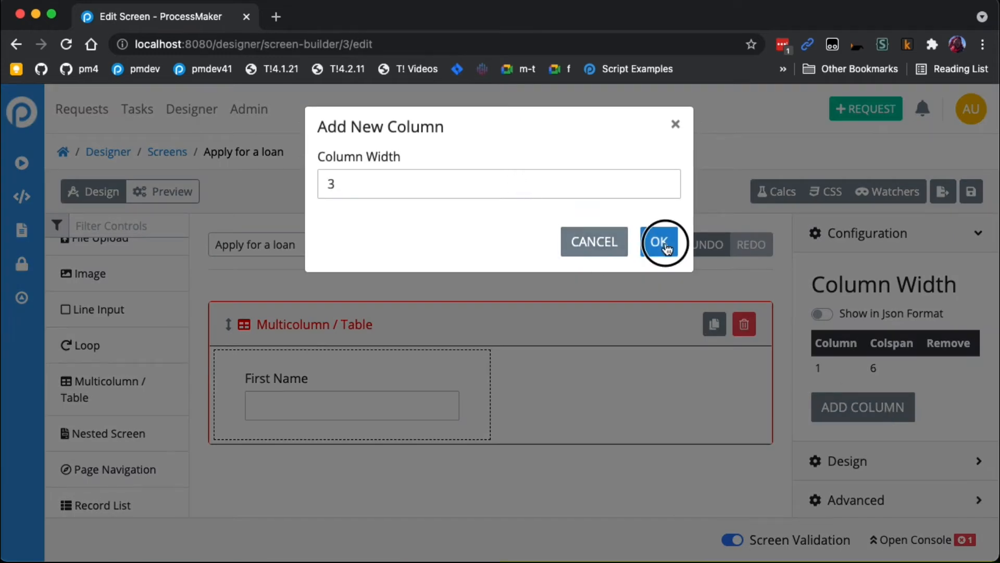
left_click(886, 448)
type("3")
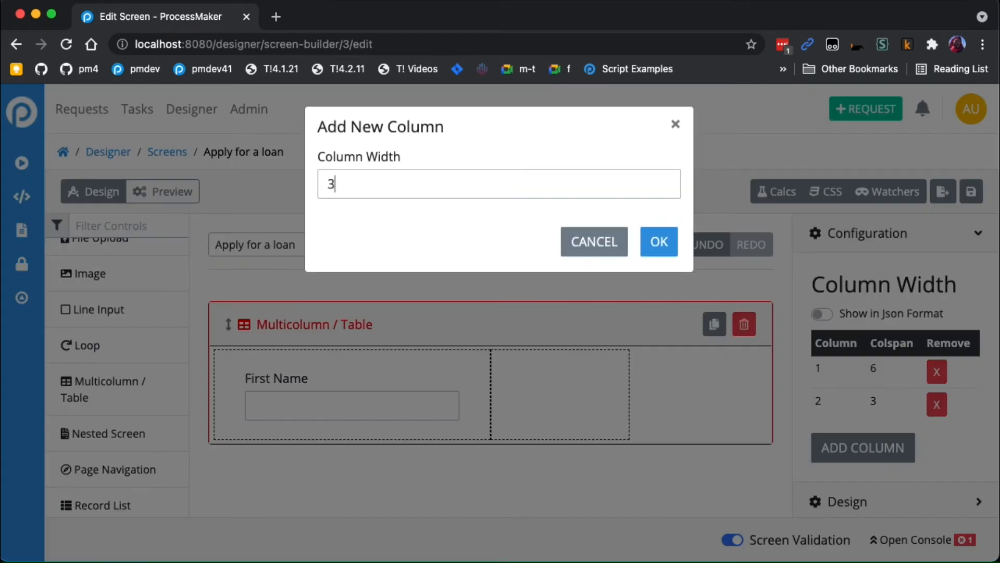
left_click(657, 242)
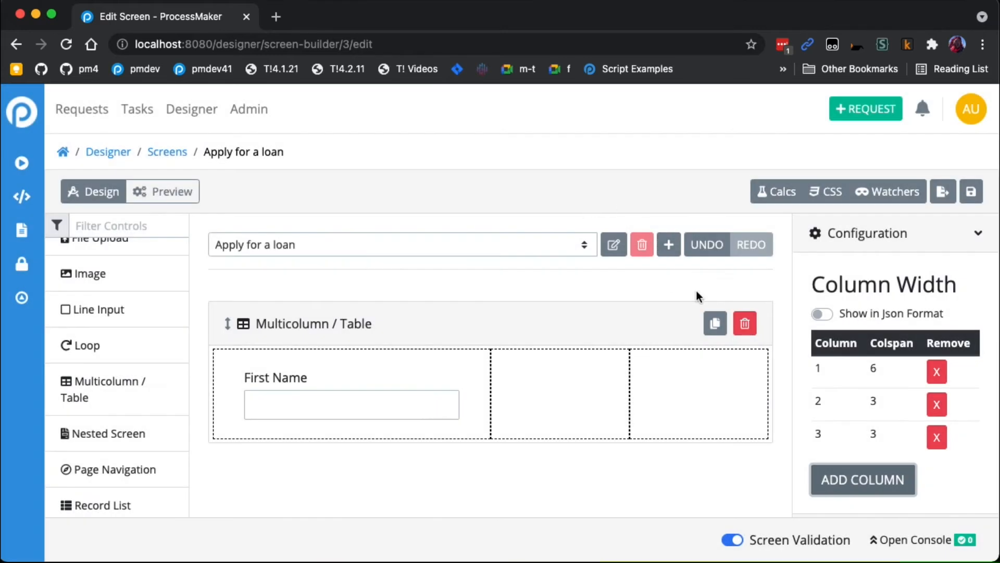
- Remove the table's two columns of width 3 and add one column with a width of 6
left_click(936, 438)
left_click(936, 406)
left_click(886, 406)
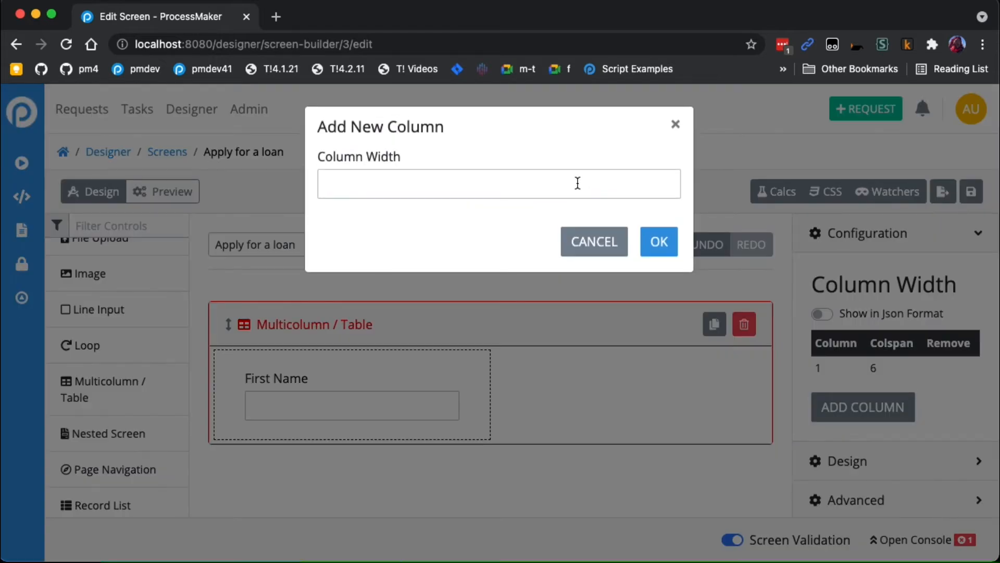
type("6")
left_click(667, 254)
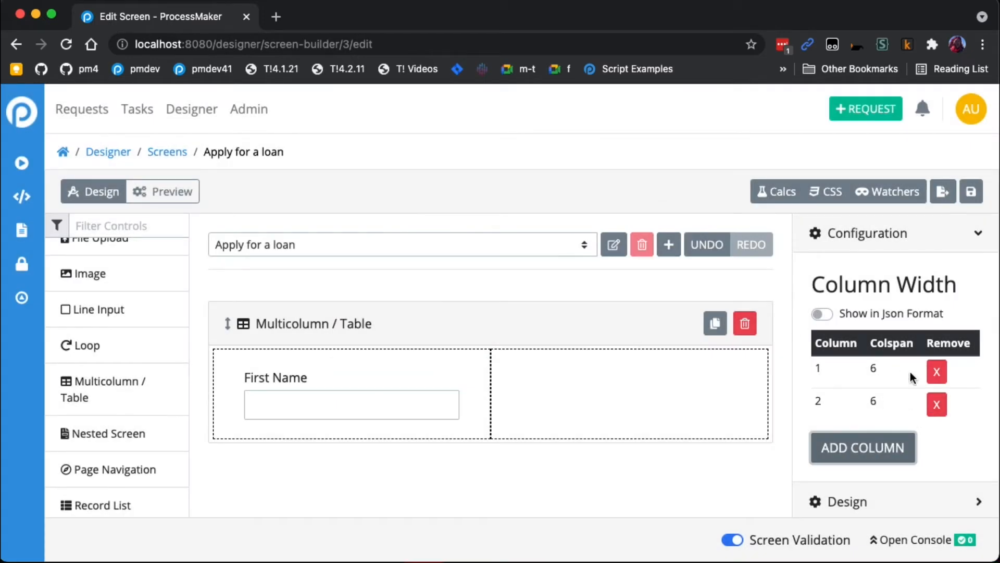
- Duplicate the First Name field and move the copy into the table's empty second column
left_click(370, 399)
left_click(409, 334)
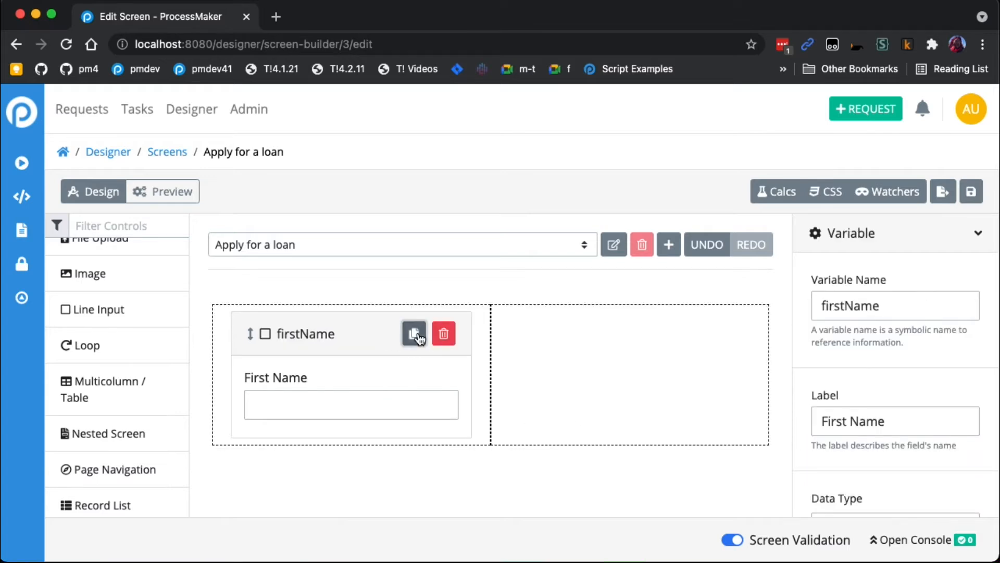
left_click_drag(391, 475, 628, 359)
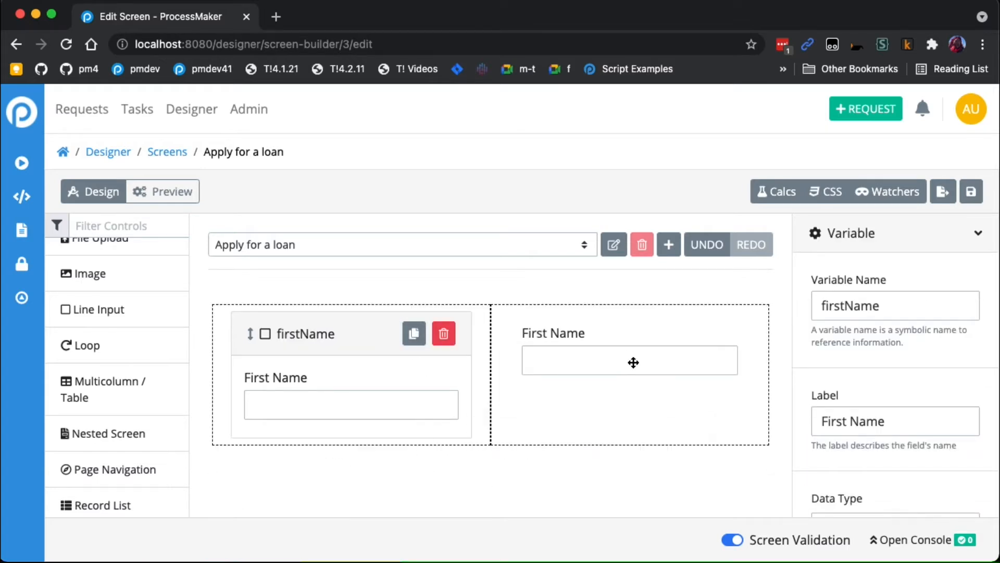
- Set the second column field's variable name to lastName and its label to Last Name
left_click(631, 363)
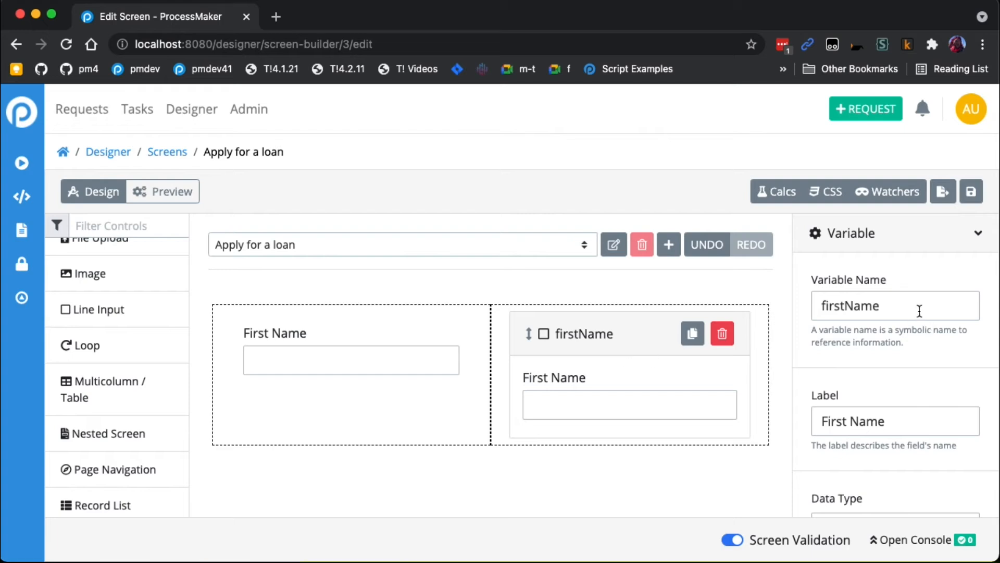
left_click_drag(845, 306, 822, 307)
type("last")
left_click_drag(845, 420, 778, 413)
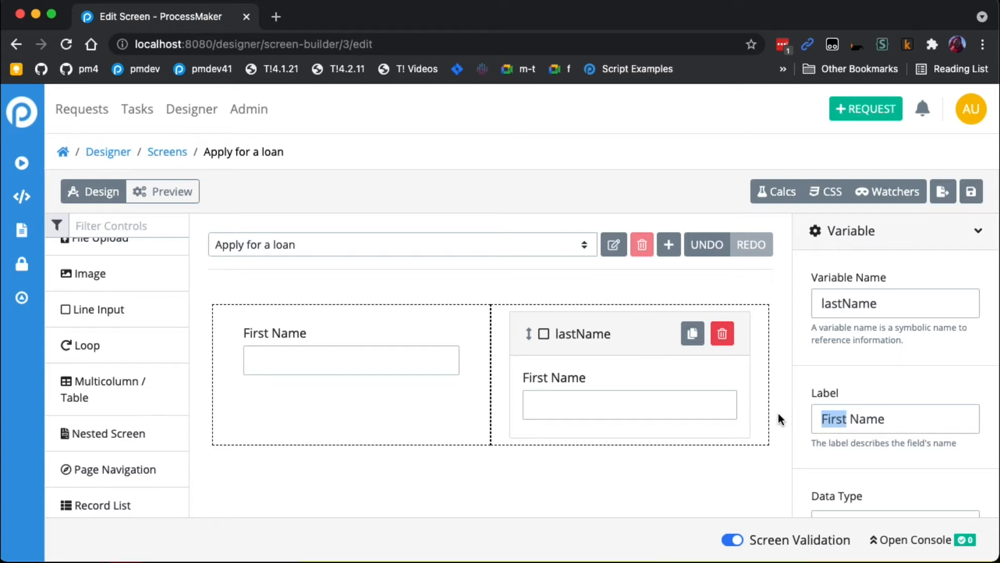
type("Last")
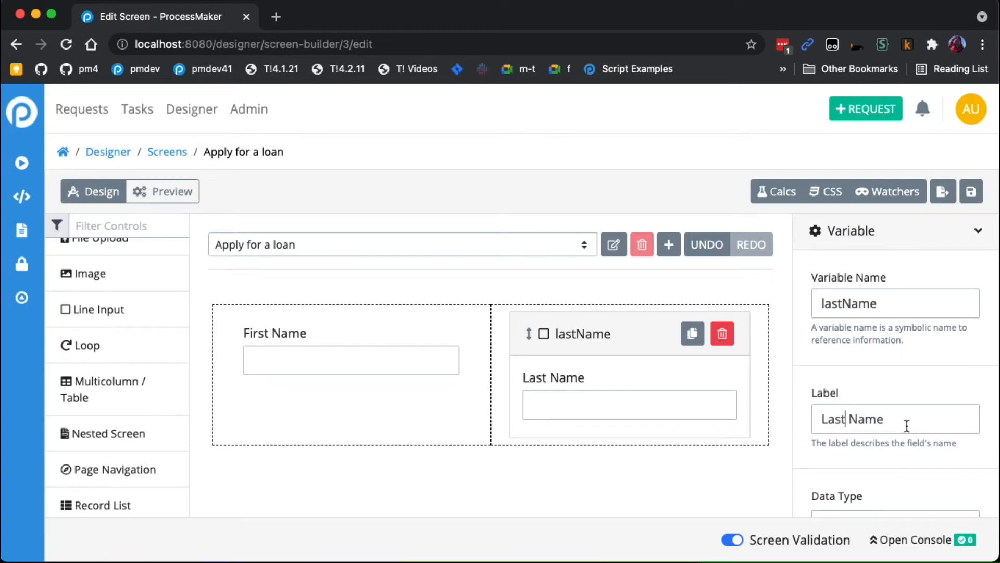
scroll(908, 426, "down", 2)
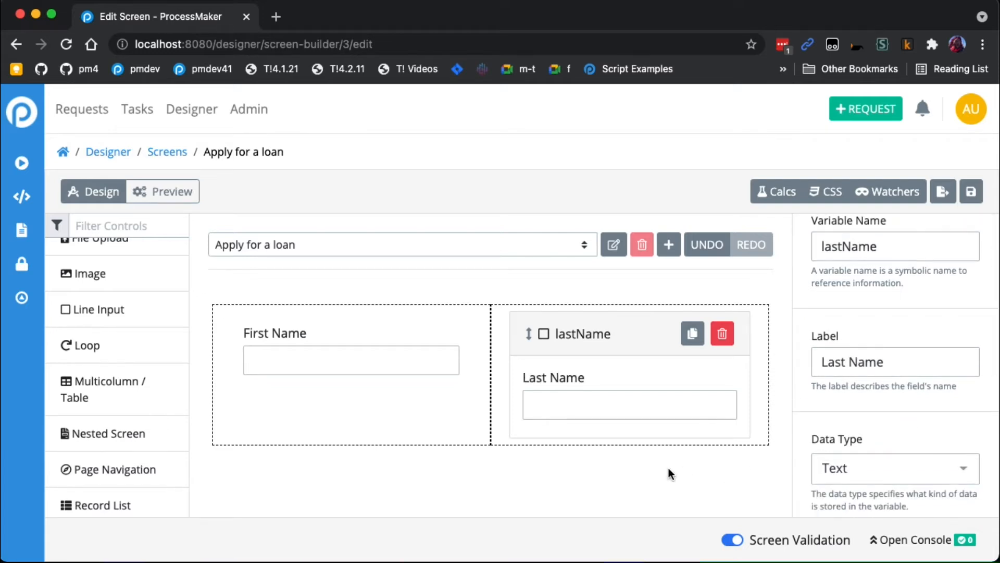
scroll(151, 334, "down", 4)
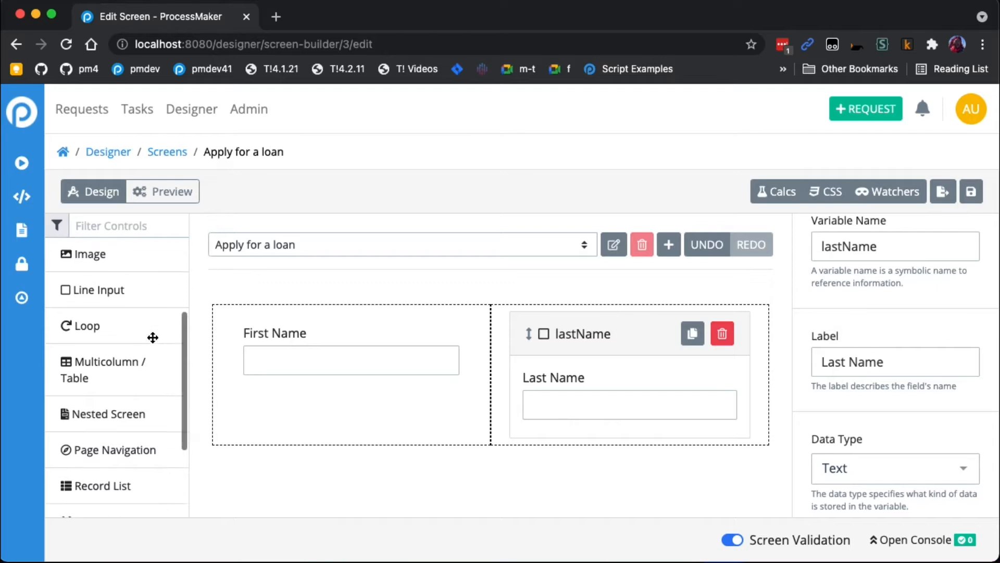
scroll(130, 414, "up", 4)
scroll(123, 416, "up", 3)
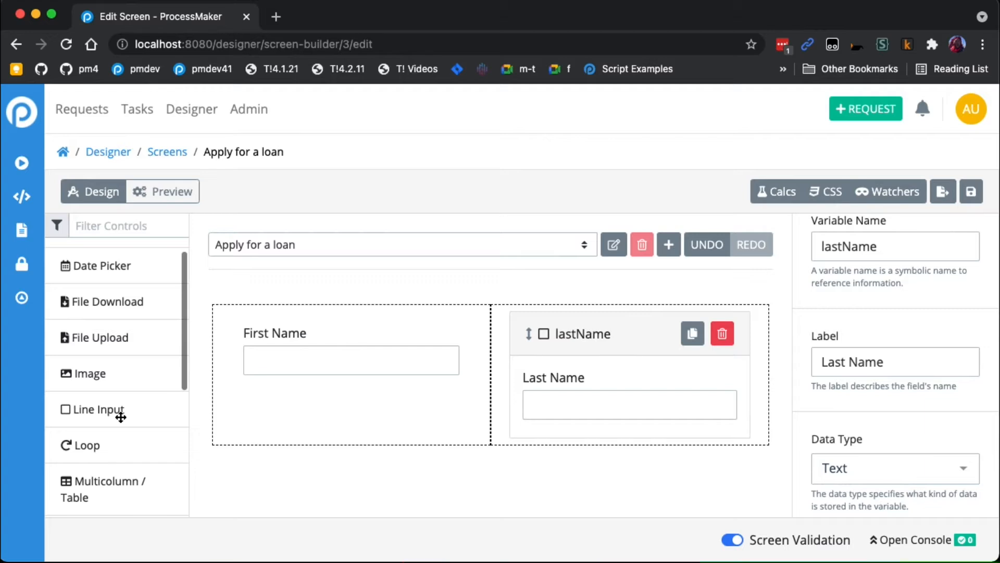
scroll(119, 416, "down", 7)
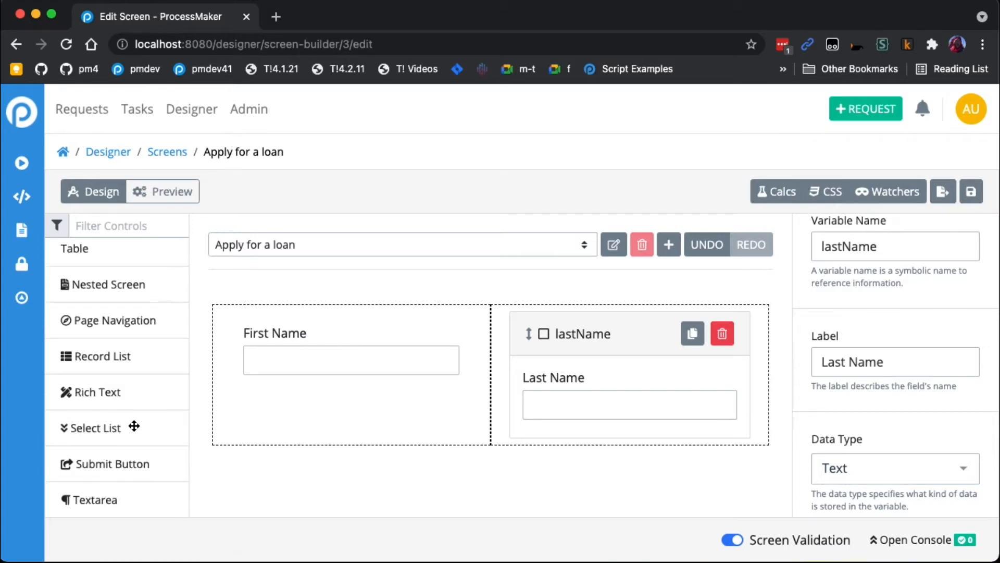
- Add a Select List control to the form below the table holding the First Name and Last Name fields
scroll(118, 424, "up", 2)
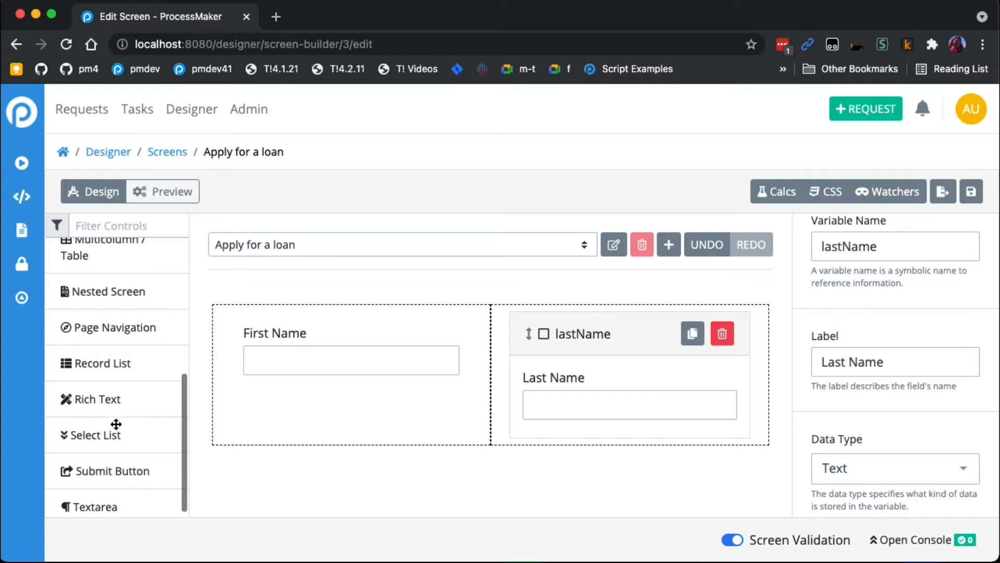
scroll(120, 423, "up", 1)
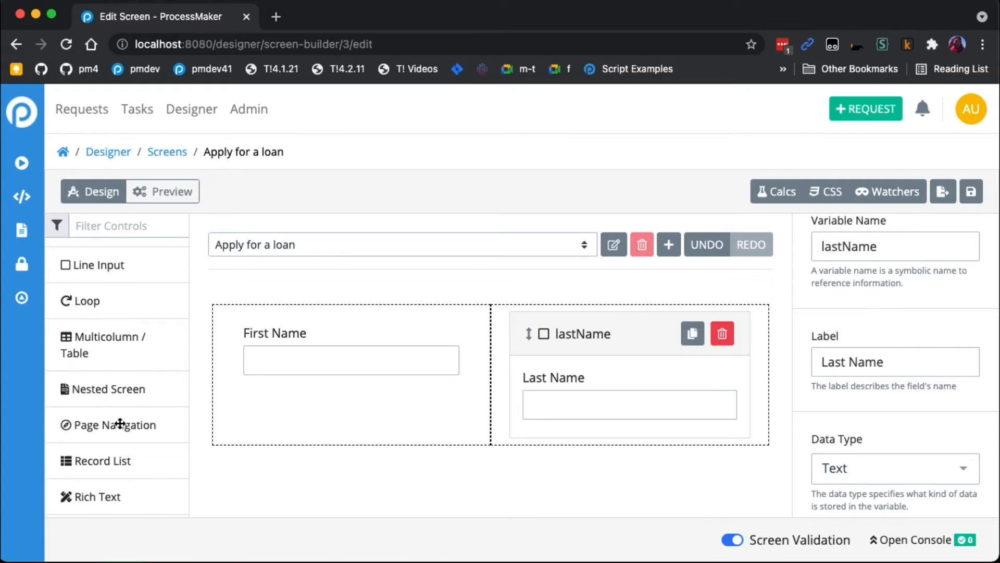
scroll(120, 423, "down", 3)
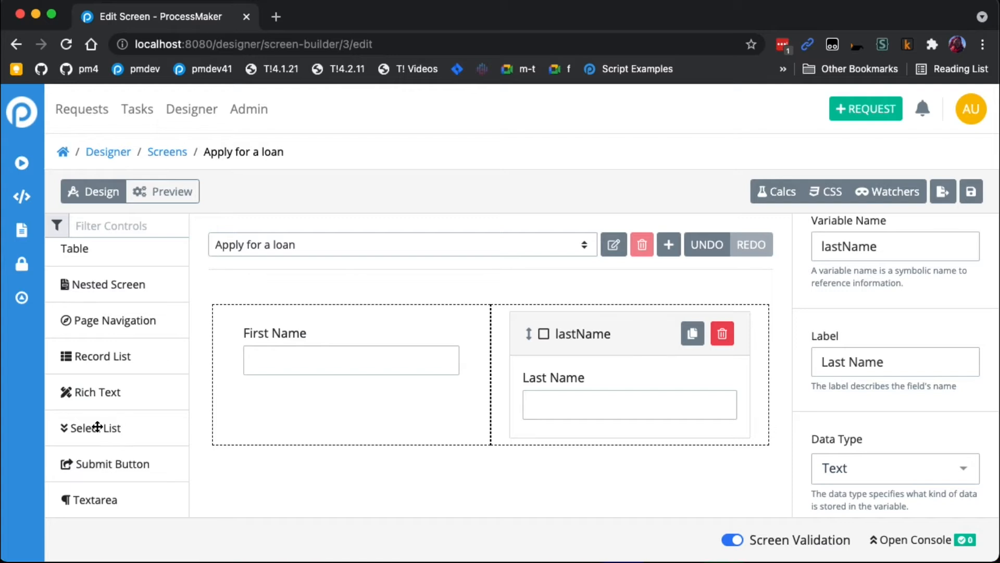
left_click_drag(92, 426, 408, 480)
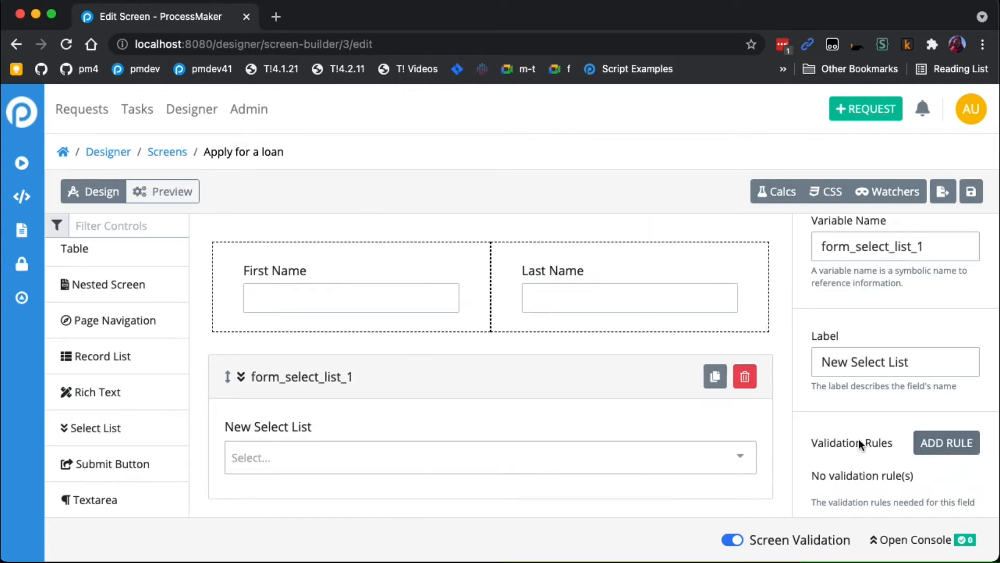
- Add an option to the new select list's data source with the value home and the content Home Loan
scroll(859, 438, "down", 3)
left_click(884, 386)
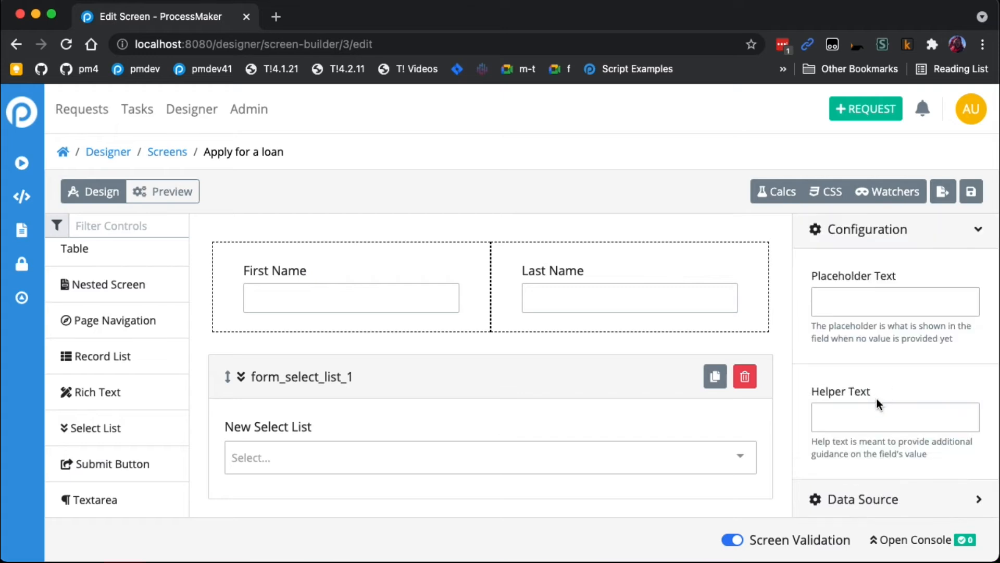
scroll(877, 399, "down", 2)
left_click(879, 409)
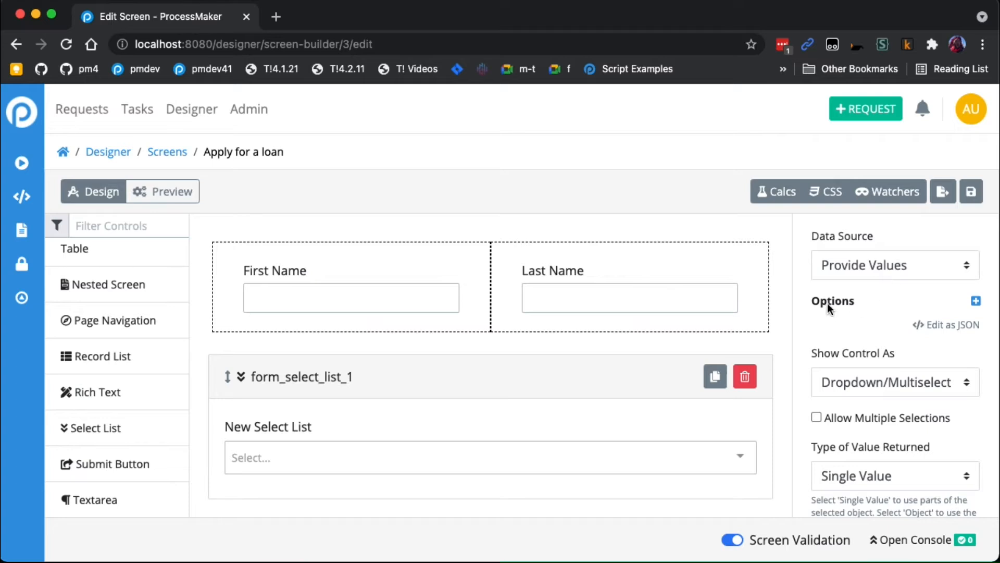
left_click(976, 301)
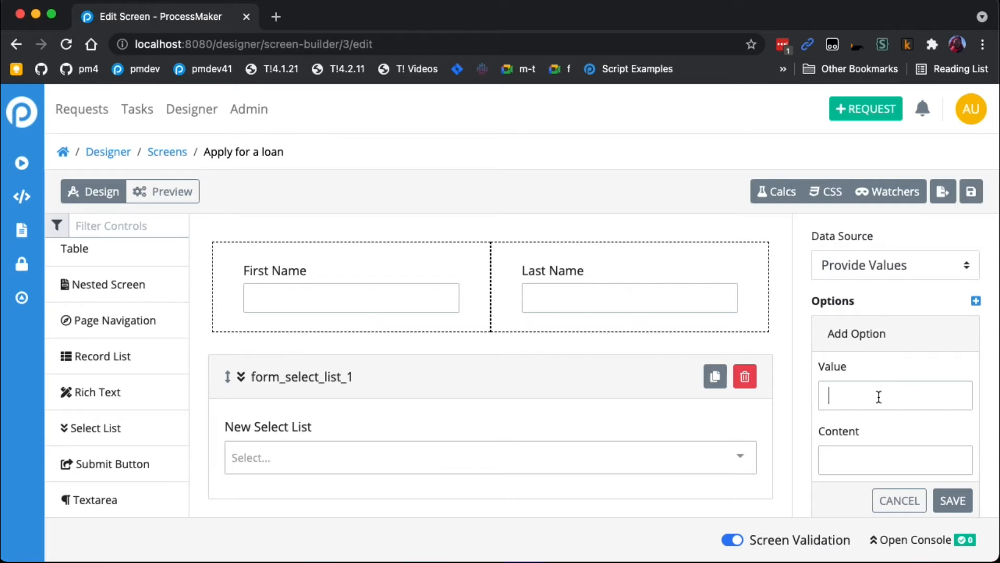
type("home")
type("H")
type("ome")
type(" L")
type("oan")
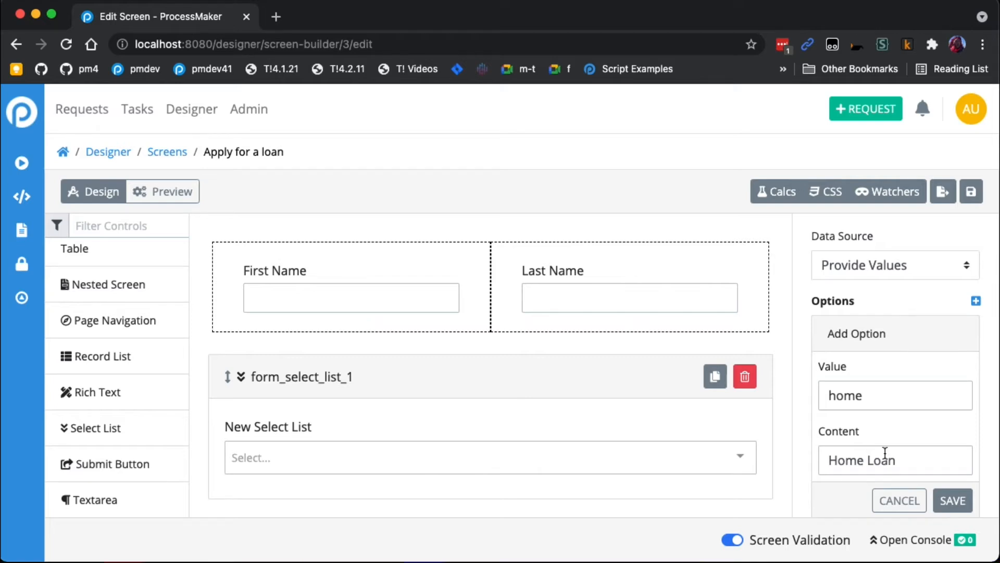
left_click(952, 501)
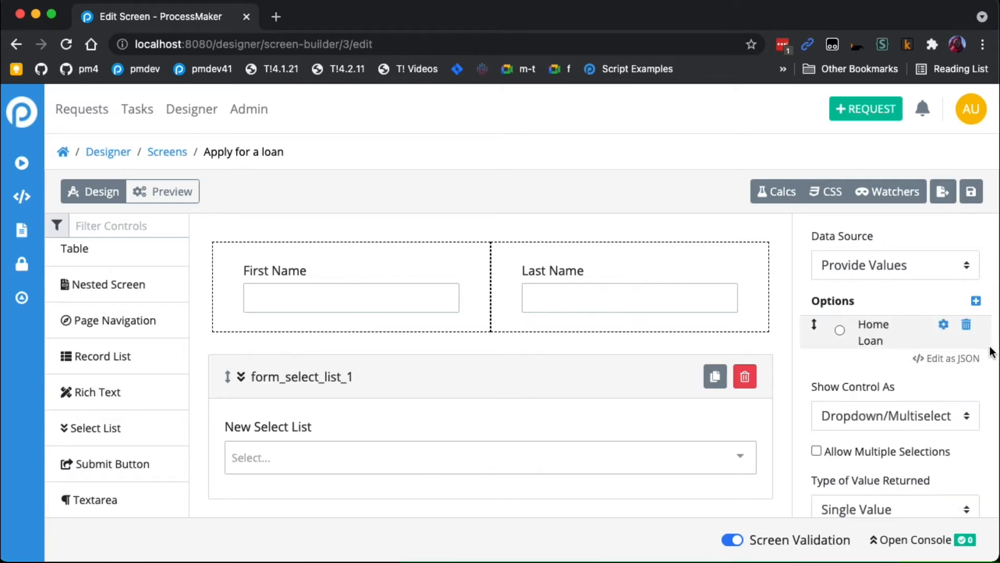
- Add a second option to the select list with the value car and the content Car Loan
left_click(976, 302)
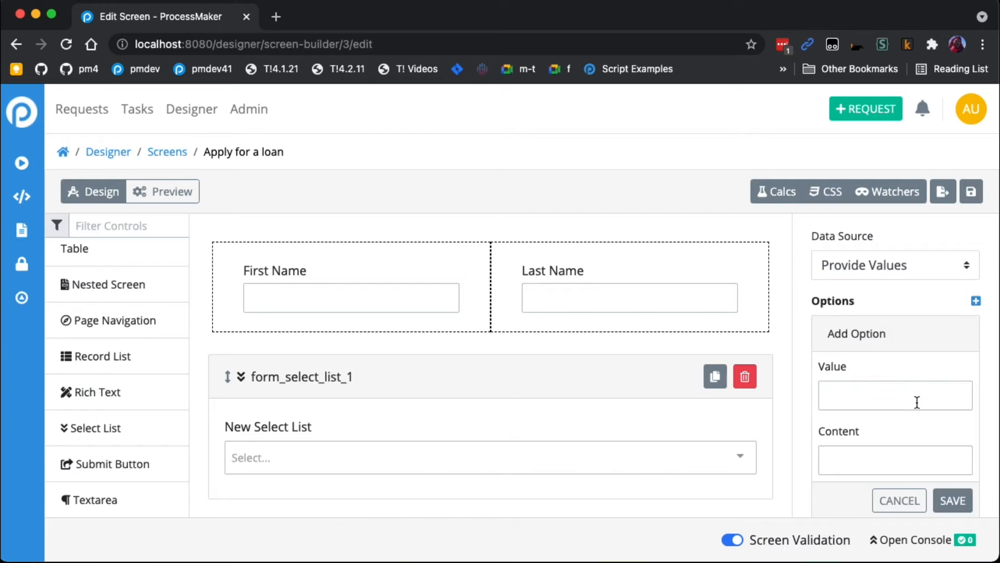
type("car")
left_click(916, 462)
type("Car Loan")
left_click(953, 500)
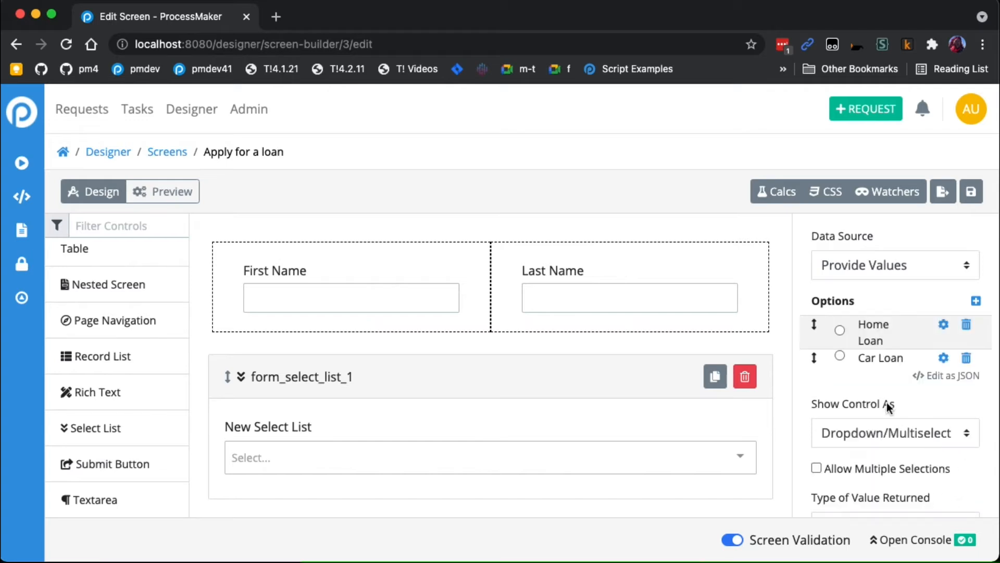
- Set the select list's variable name to loanType and its label to Select a loan type
scroll(884, 405, "up", 3)
left_click(917, 232)
left_click_drag(945, 304, 661, 282)
key("BackSpace")
type("loanType")
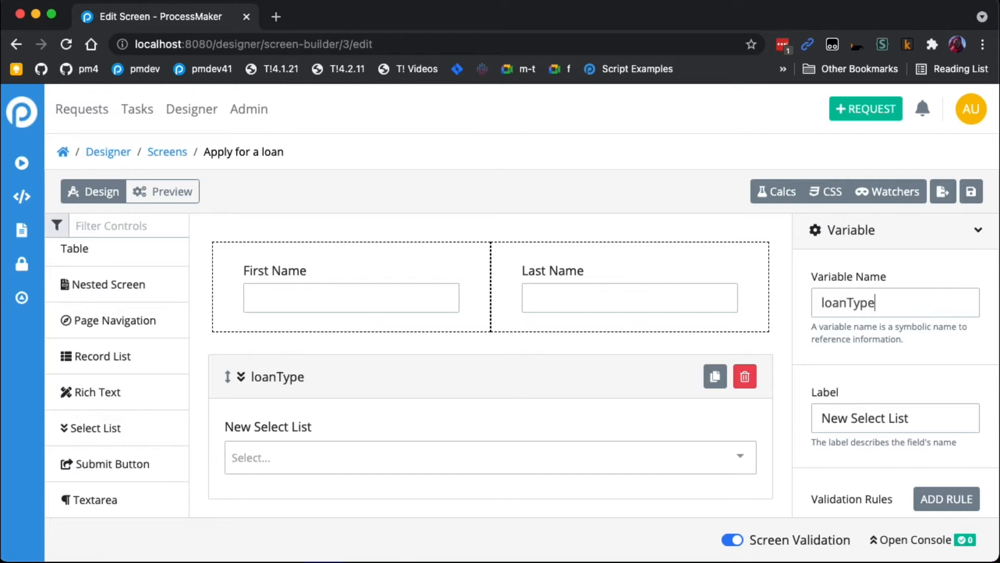
left_click_drag(947, 415, 743, 411)
type("Sle")
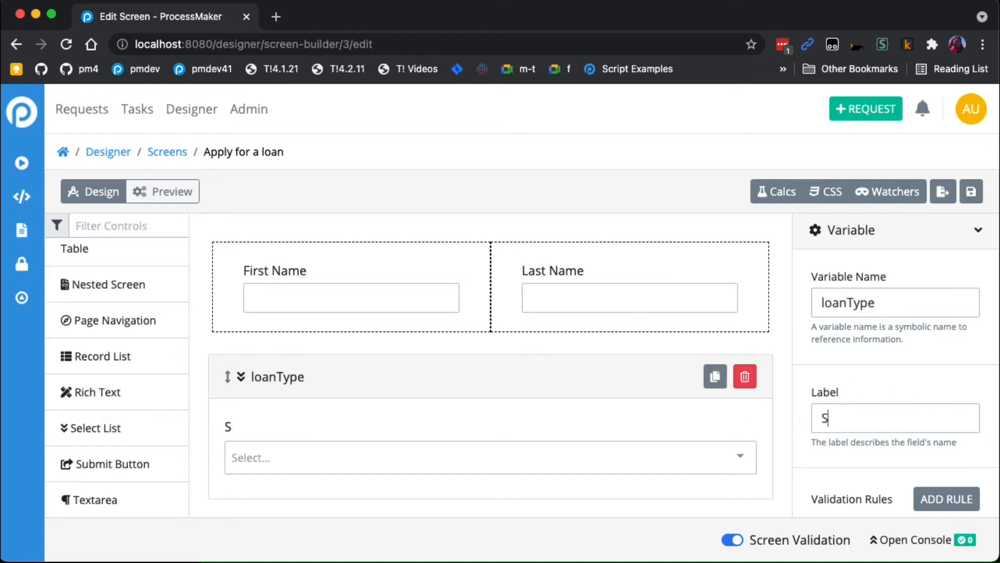
key("BackSpace")
key("BackSpace")
type("elect a ")
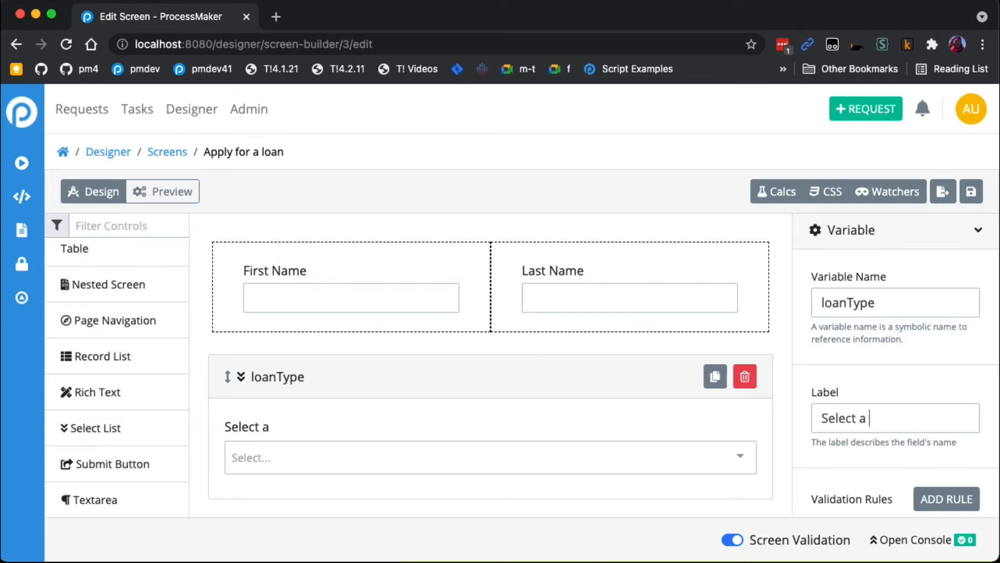
type("Loan type")
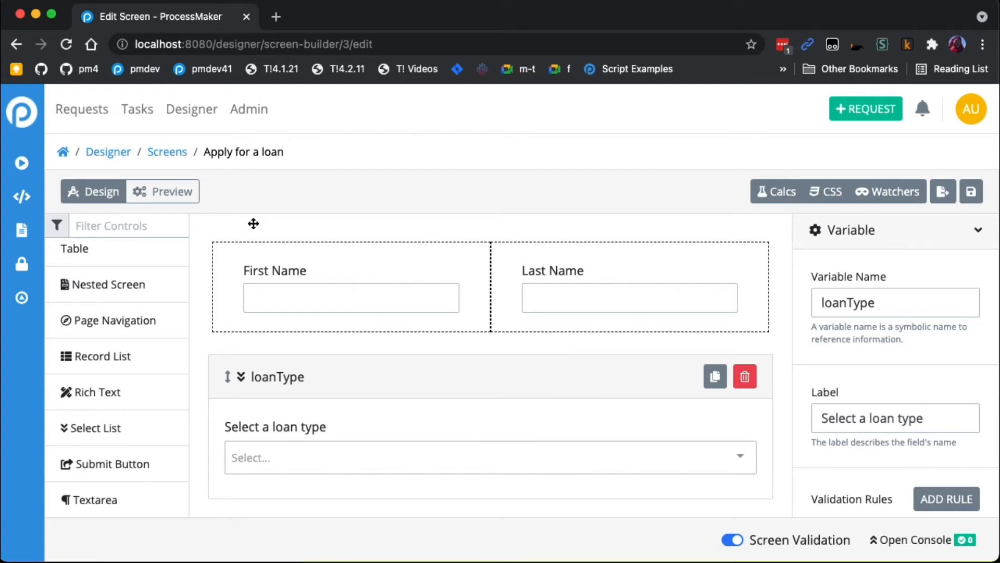
- Preview the form, try the Car Loan and Home Loan options in the loan type list, and return to the design view
left_click(172, 193)
left_click(338, 331)
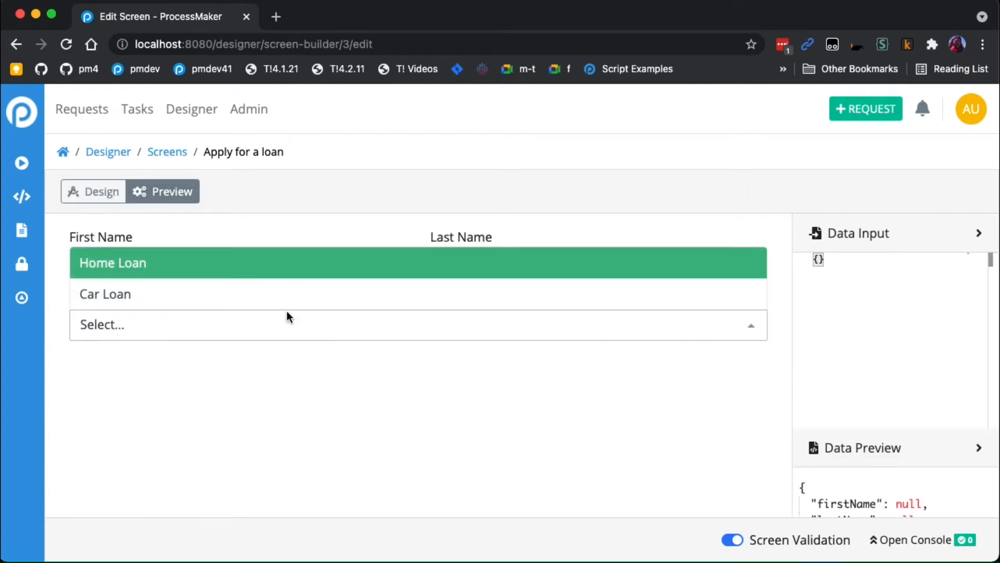
left_click(271, 297)
left_click(270, 324)
left_click(248, 264)
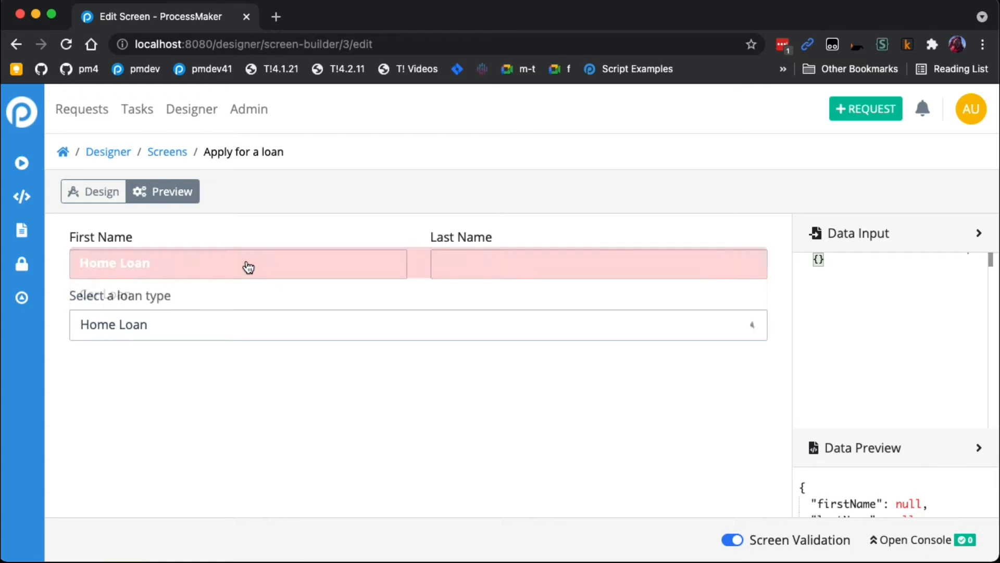
left_click(107, 197)
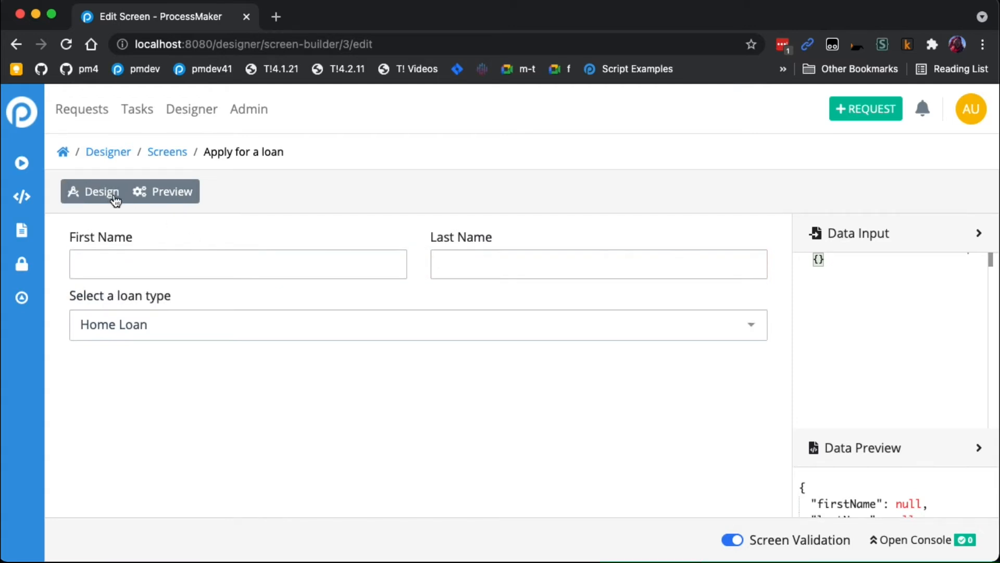
left_click(100, 197)
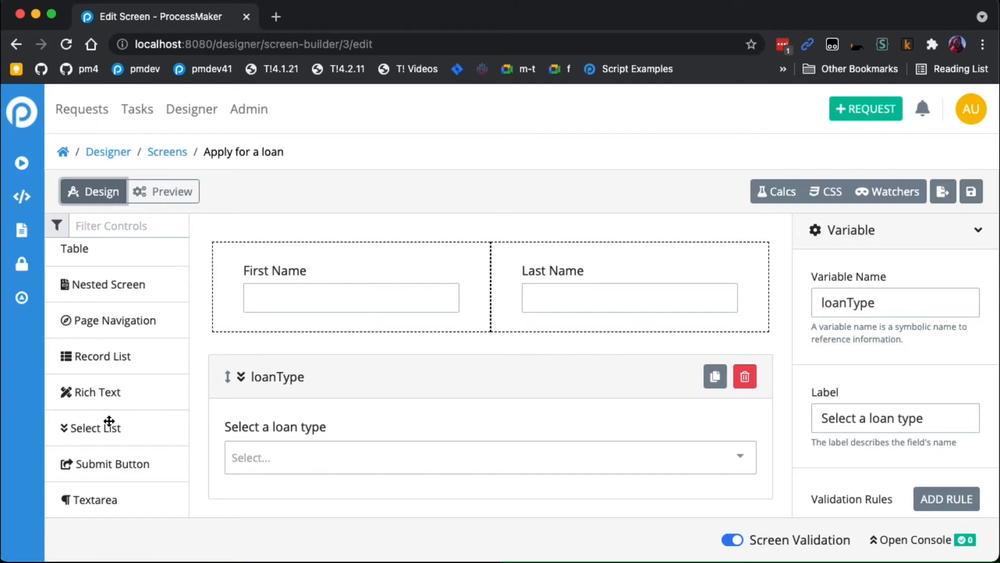
- Add a Line Input control below the loan type select list and select it for configuration
scroll(101, 401, "up", 5)
left_click_drag(104, 404, 338, 488)
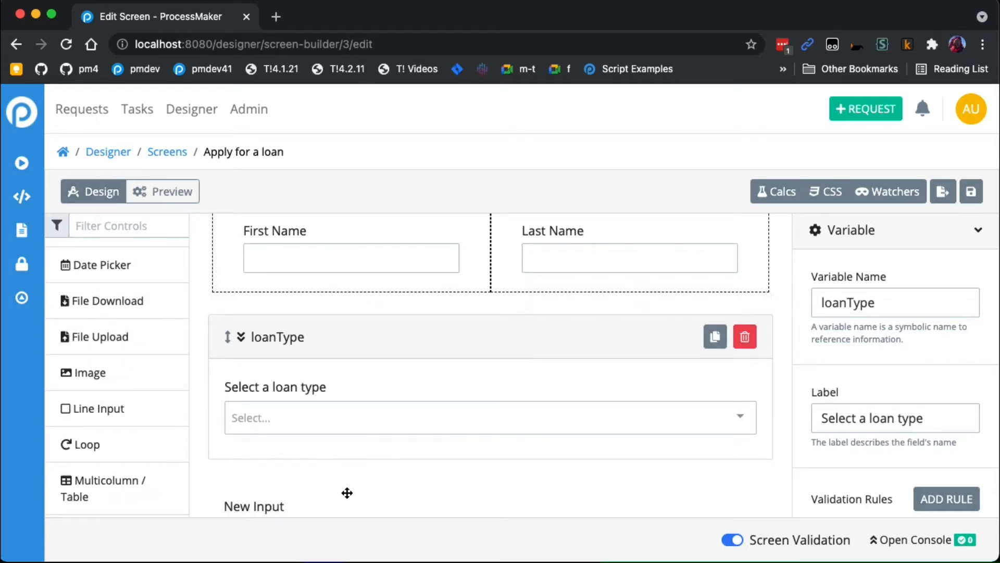
left_click(311, 457)
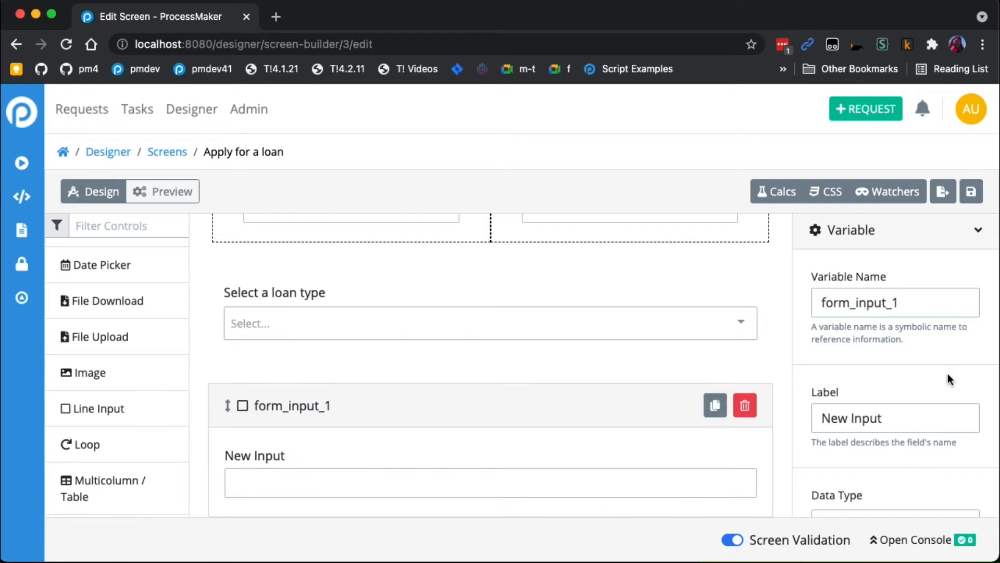
- Set the new line input's variable name to homePrice and its label to Home Price
double_click(917, 305)
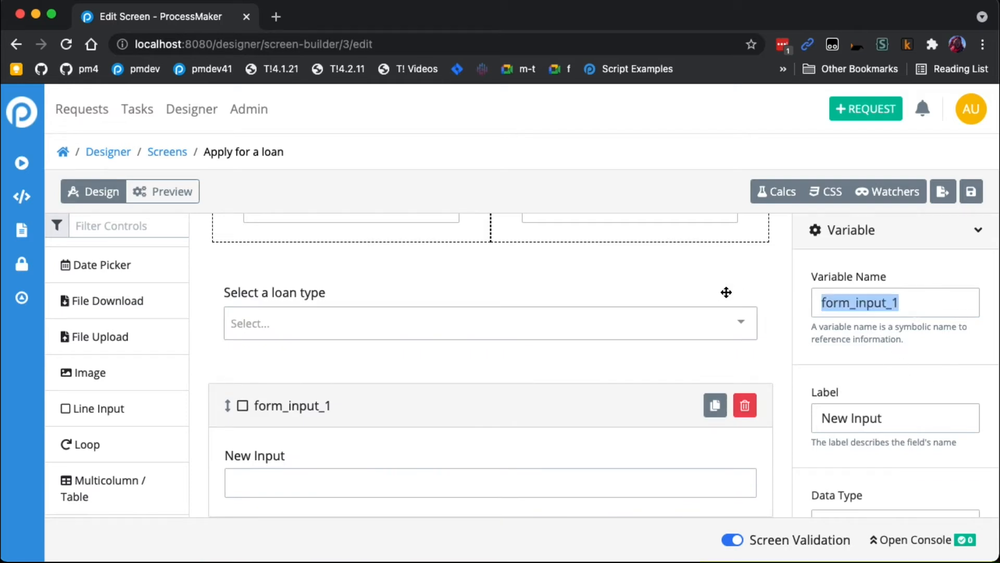
type("homePrice")
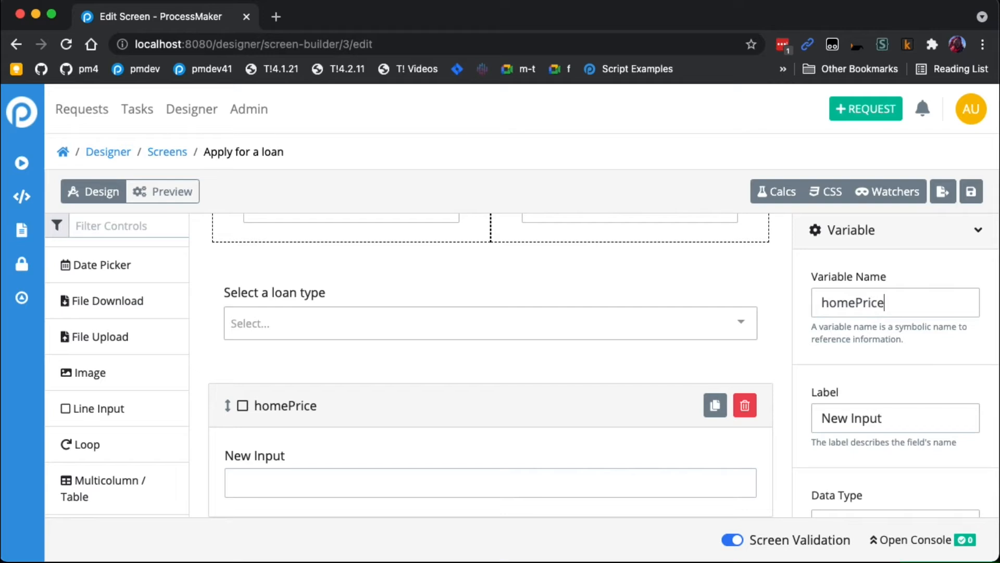
scroll(921, 392, "up", 1)
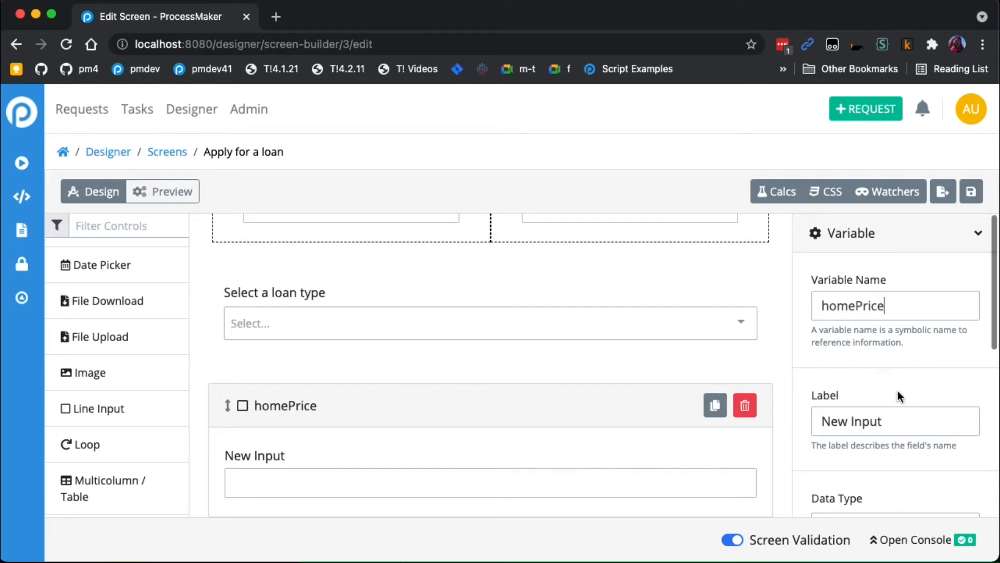
triple_click(911, 424)
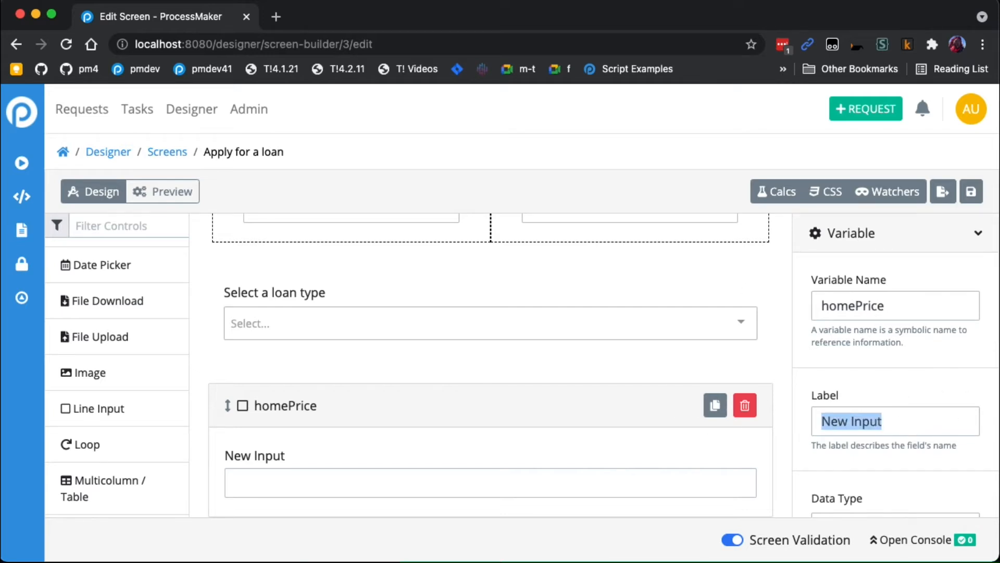
type("Ho")
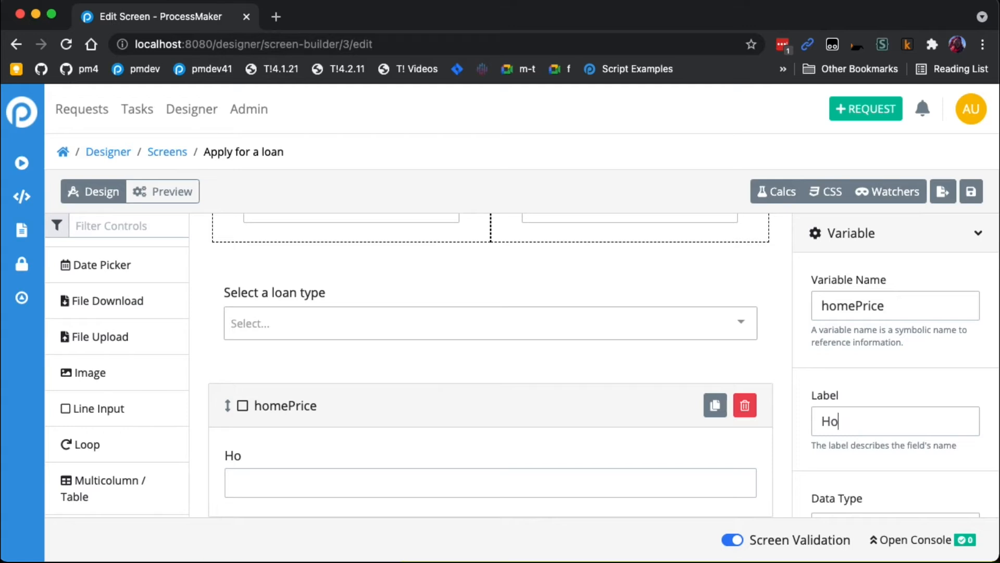
type("me Price")
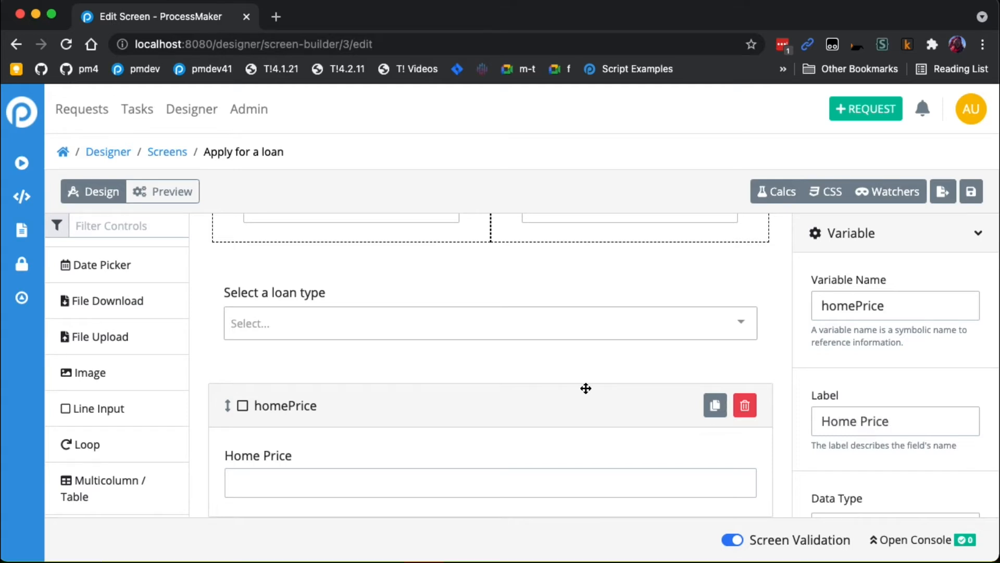
- Duplicate the Home Price field and select the copy below it
scroll(891, 430, "down", 2)
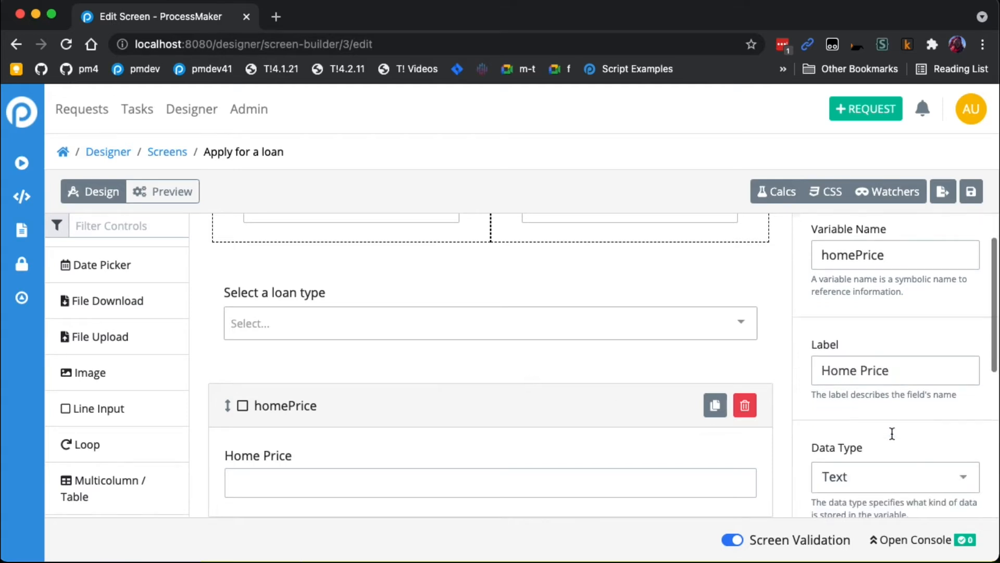
left_click(716, 409)
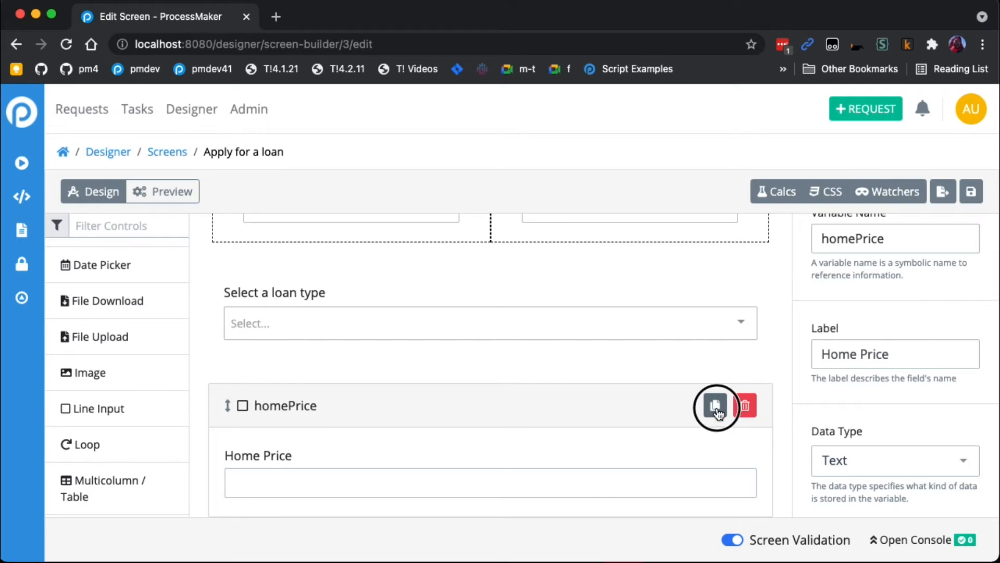
scroll(640, 412, "down", 2)
left_click(582, 459)
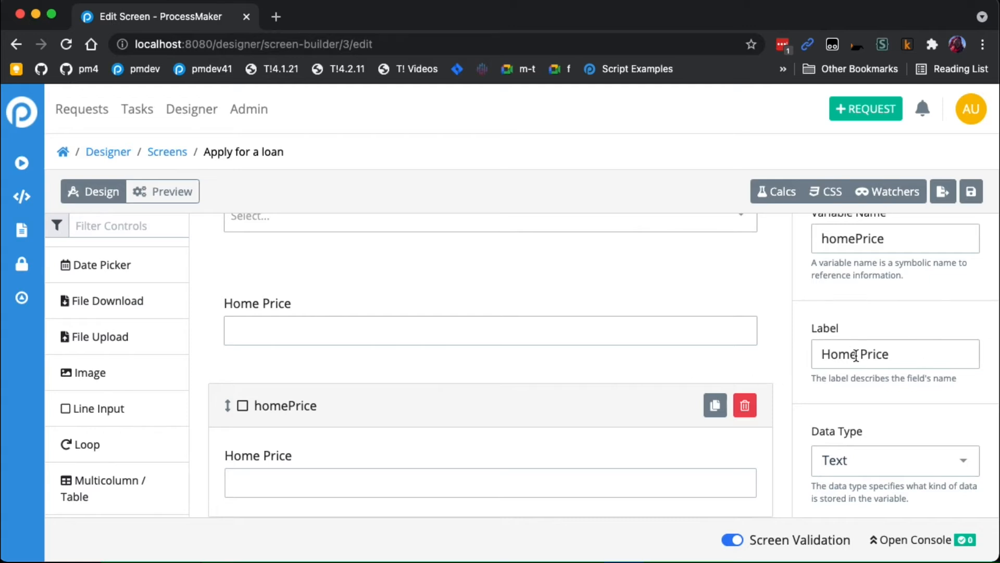
- Set the duplicated field's variable name to downPayment and its label to Down Payment
scroll(857, 359, "up", 2)
left_click_drag(856, 306, 783, 302)
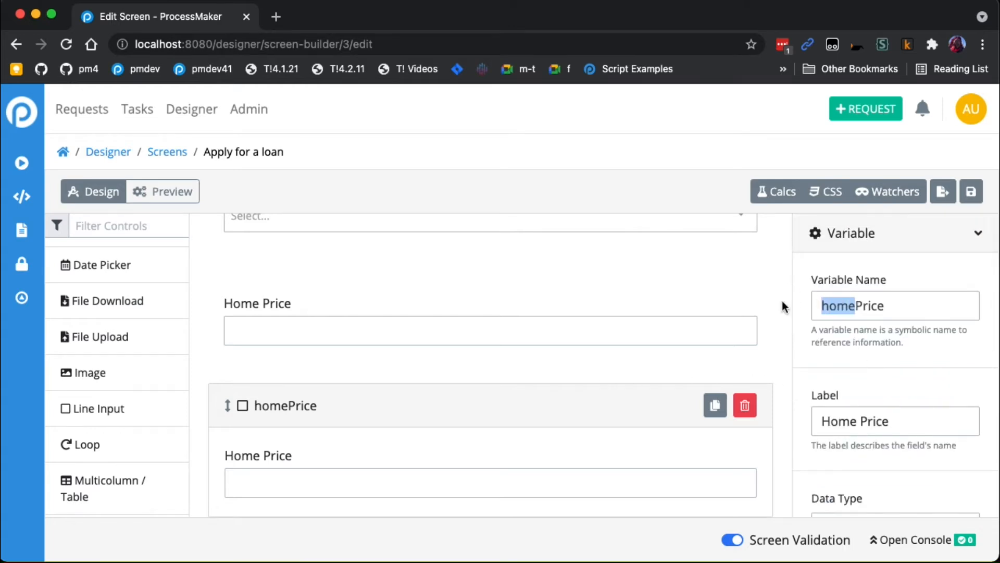
type("down")
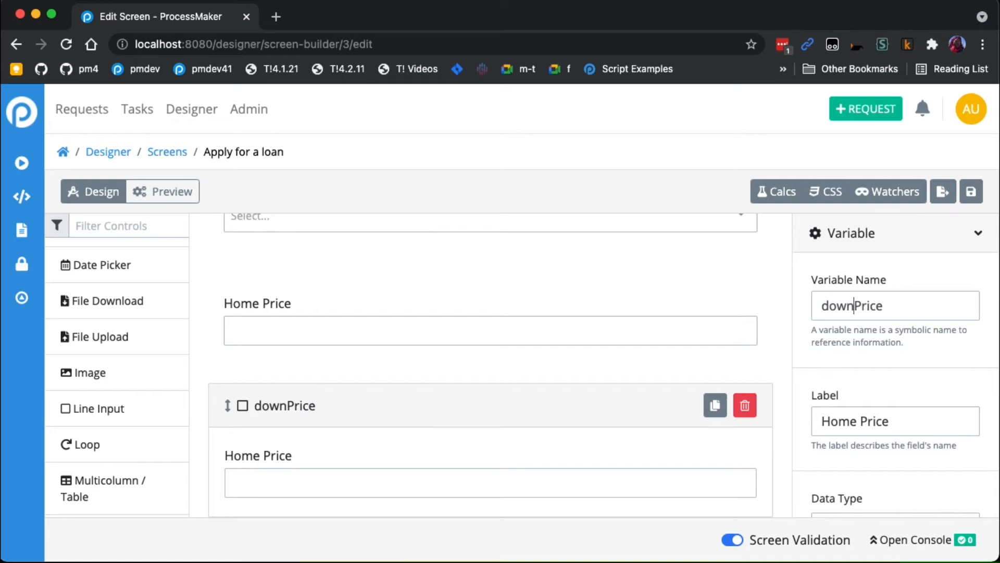
type("Payment")
triple_click(905, 420)
type("Down Pay")
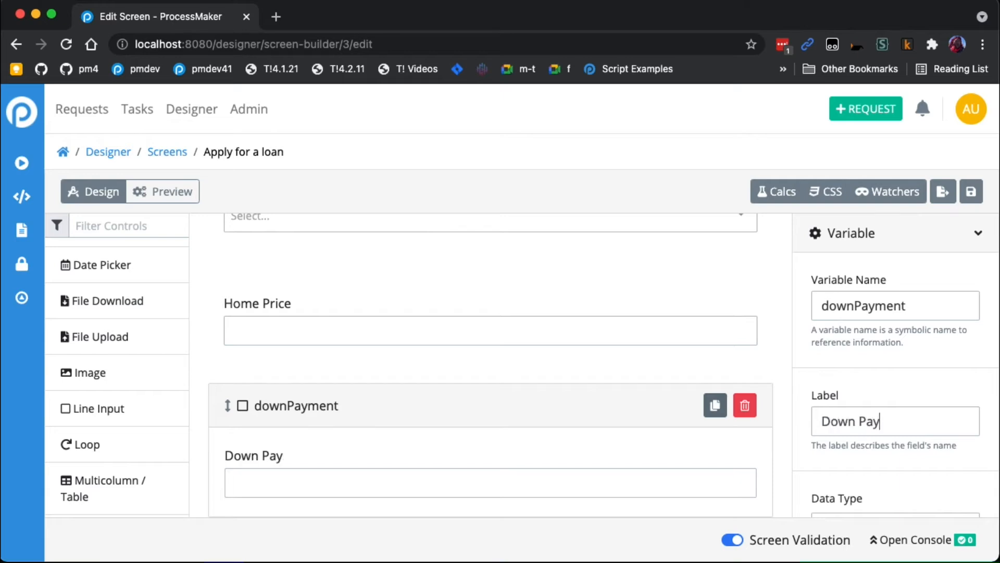
type("ment")
scroll(896, 371, "down", 2)
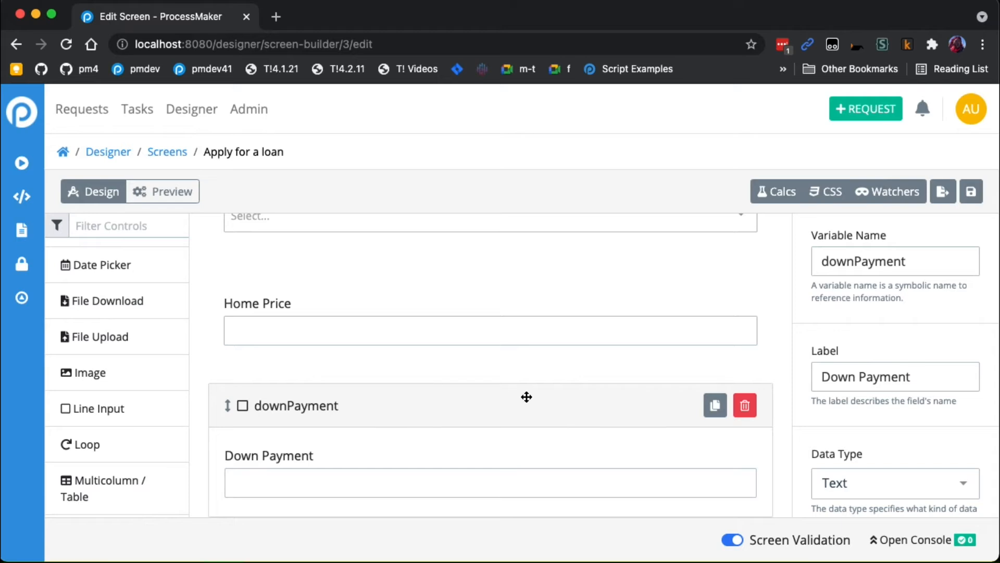
scroll(441, 371, "up", 1)
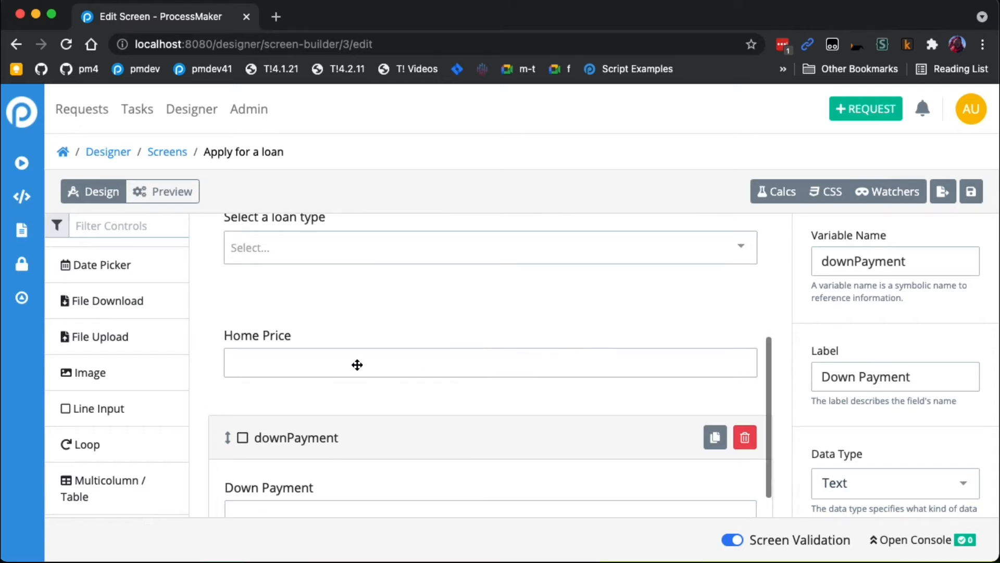
left_click(358, 363)
scroll(454, 380, "down", 1)
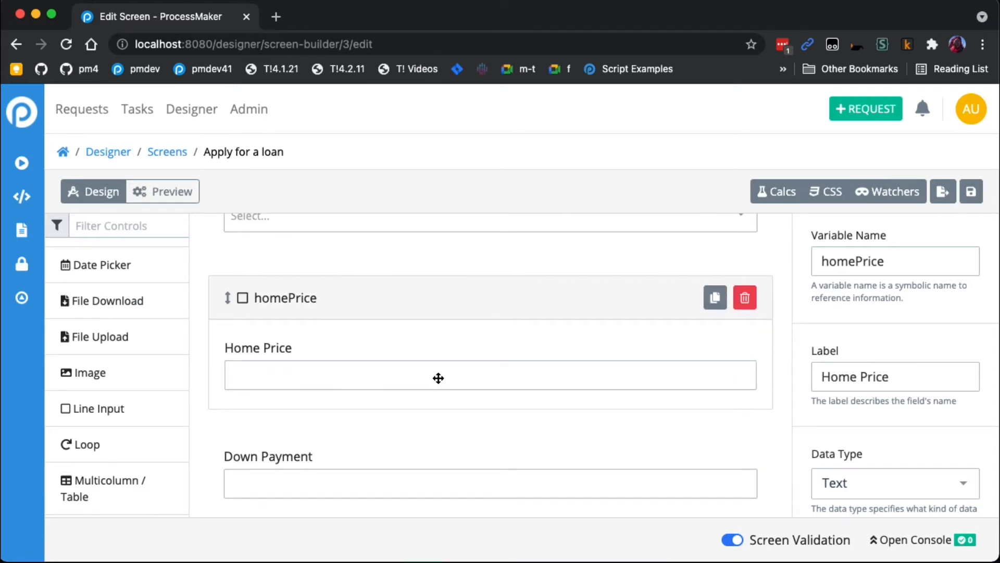
left_click(435, 455)
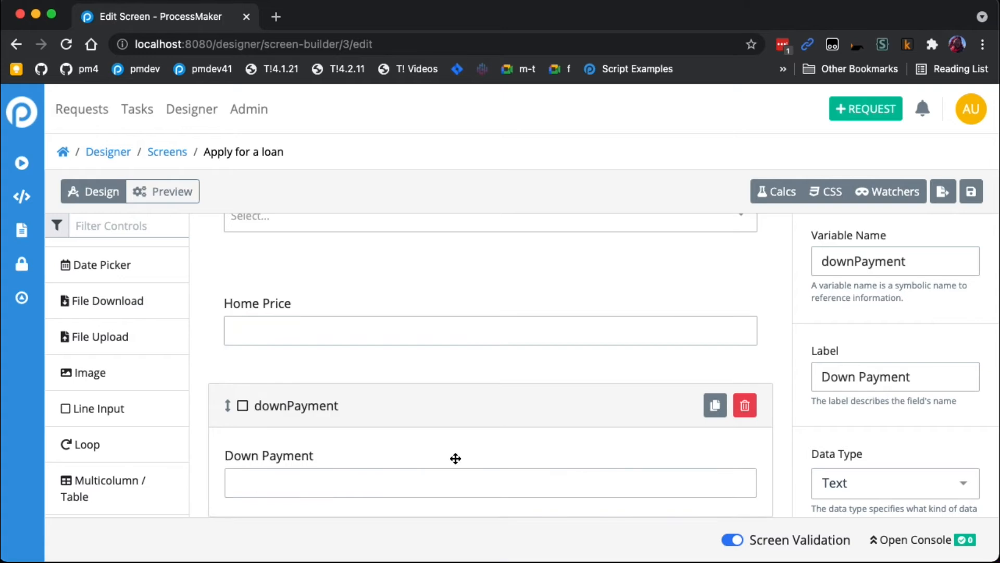
scroll(436, 454, "up", 2)
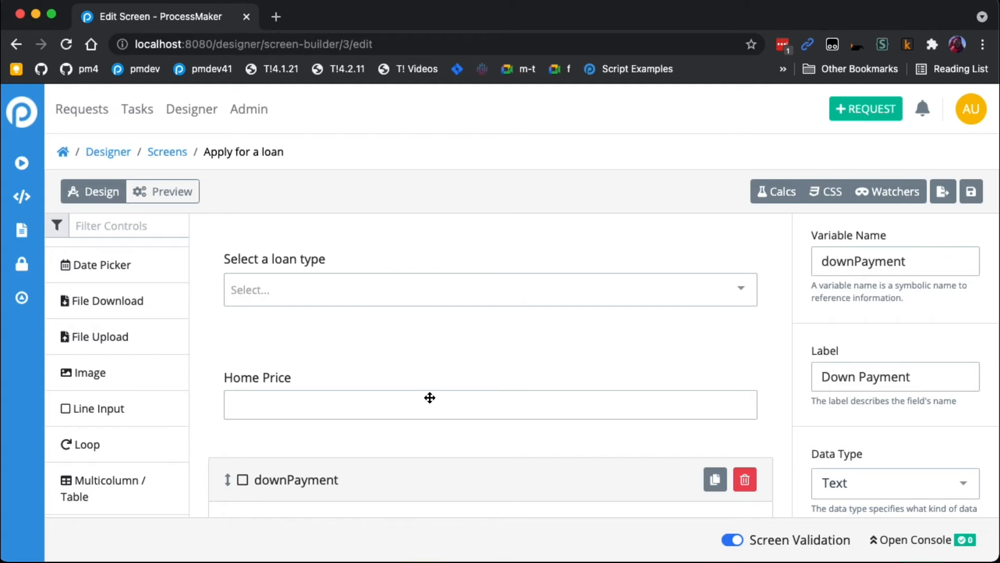
left_click(462, 414)
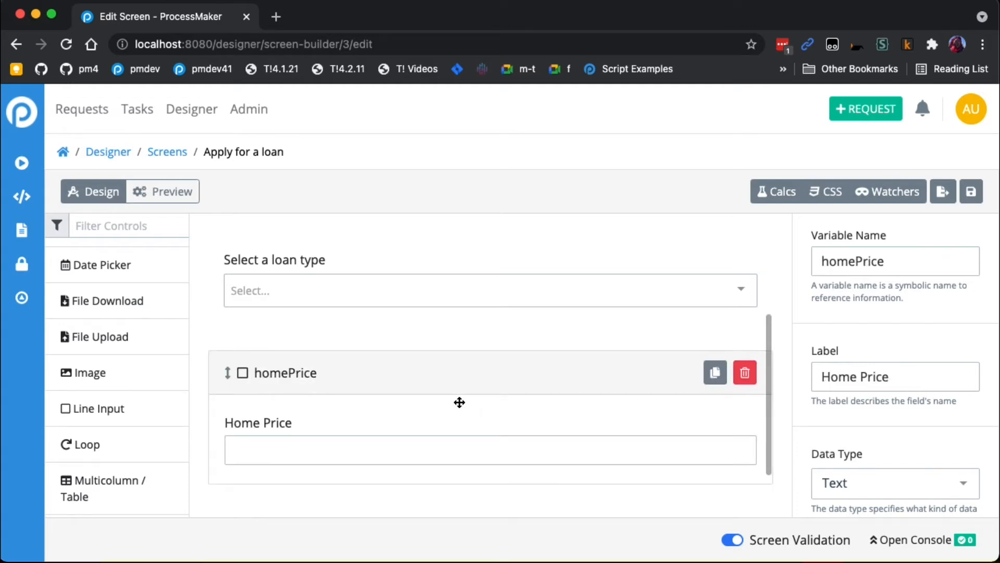
scroll(461, 402, "up", 1)
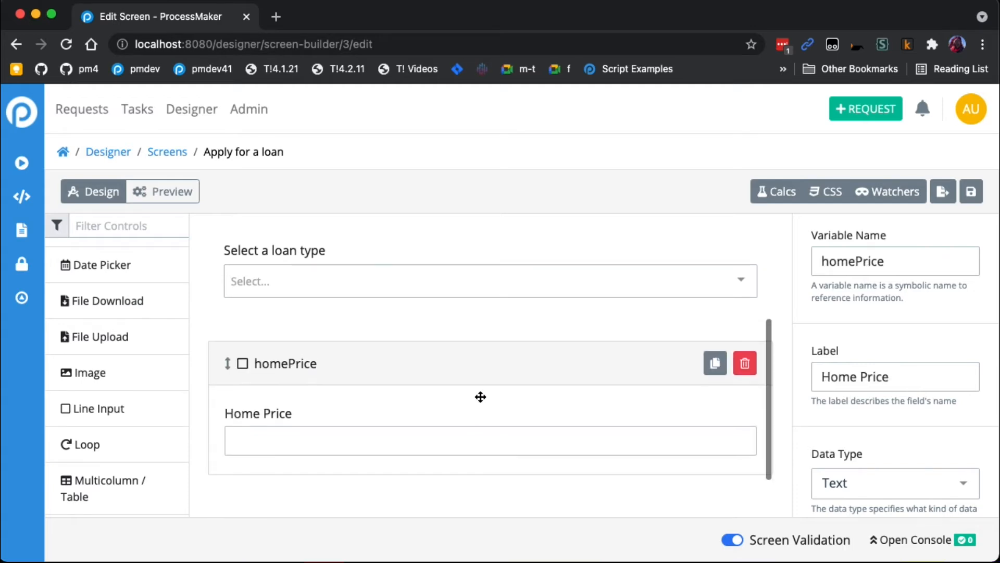
- Examine the loan type select list's Home Loan option value and the list's variable name
left_click(406, 285)
scroll(943, 410, "down", 5)
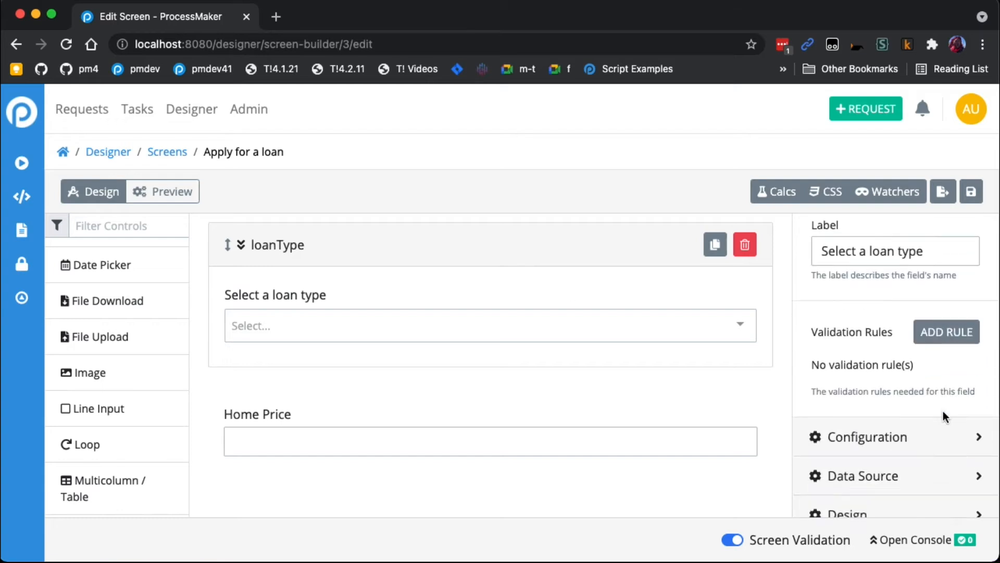
left_click(903, 383)
scroll(894, 427, "down", 3)
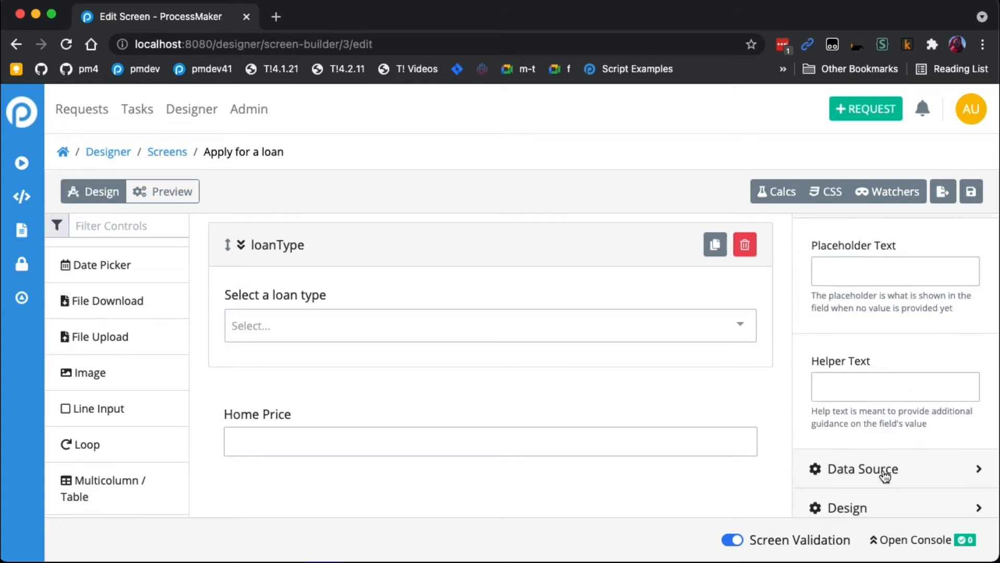
left_click(886, 429)
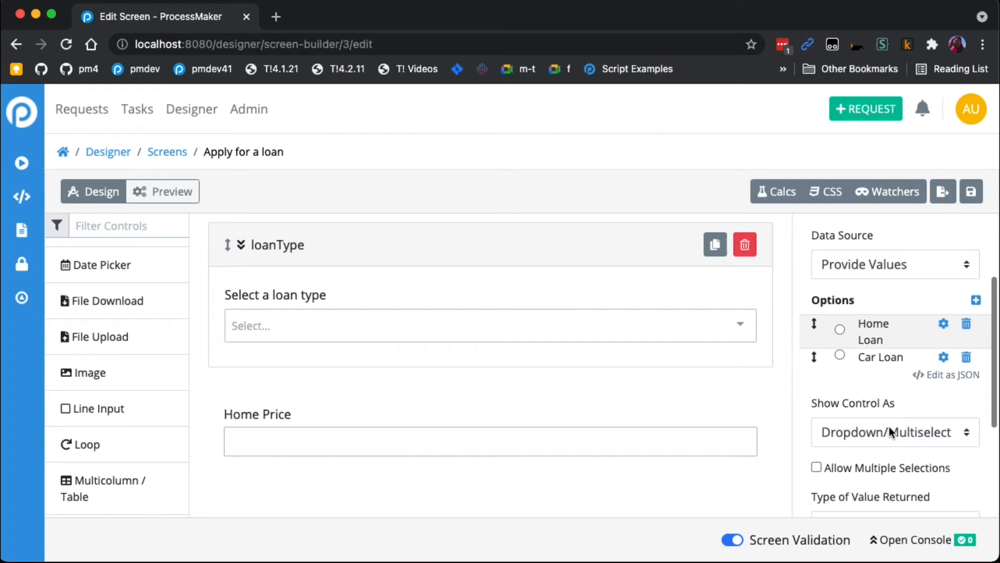
left_click(944, 324)
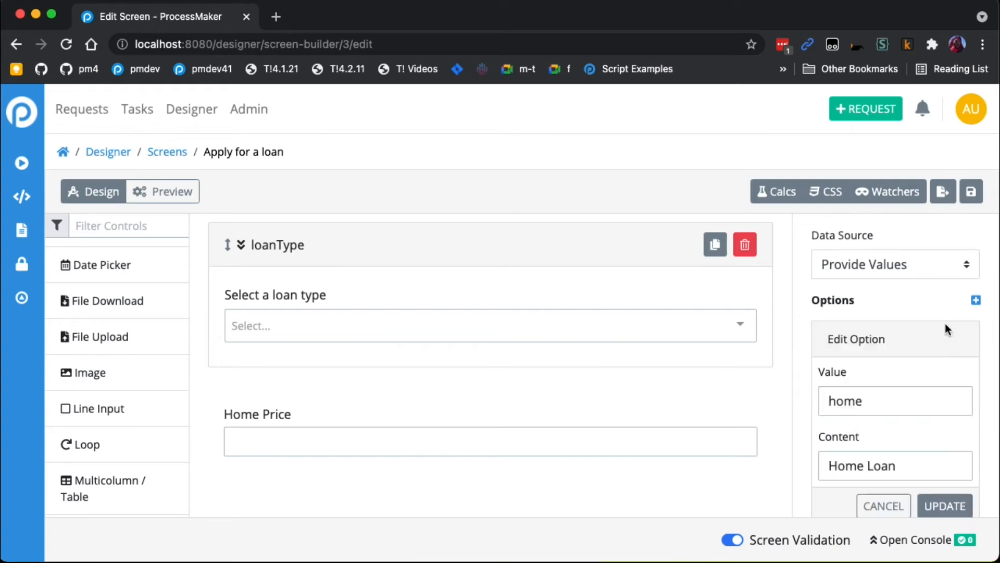
scroll(863, 406, "up", 3)
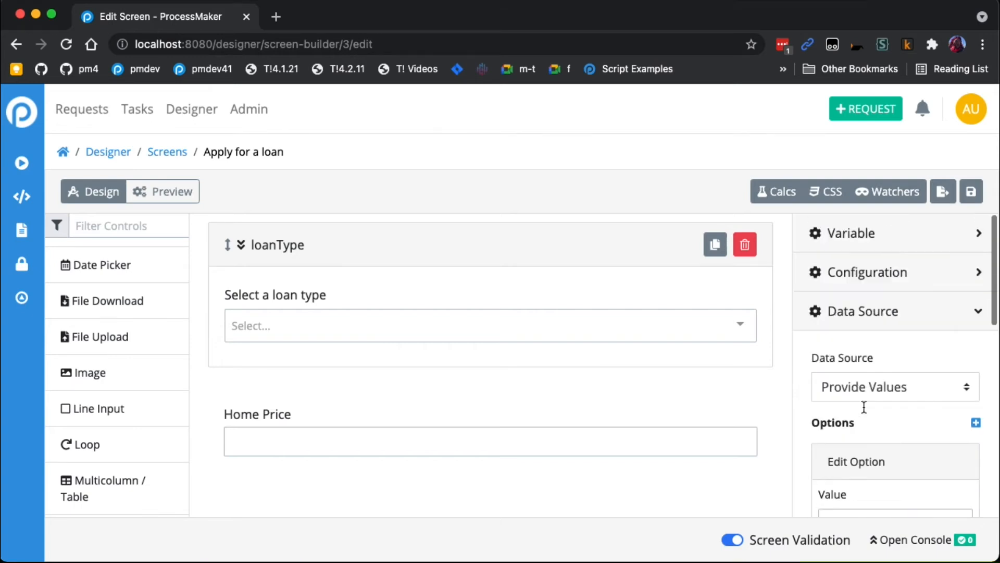
left_click(878, 235)
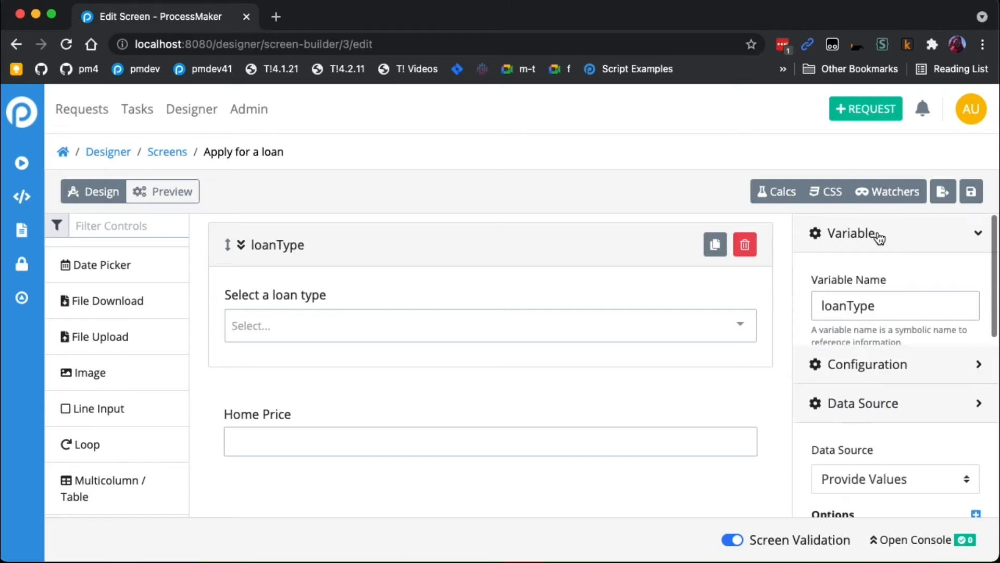
left_click_drag(881, 305, 797, 305)
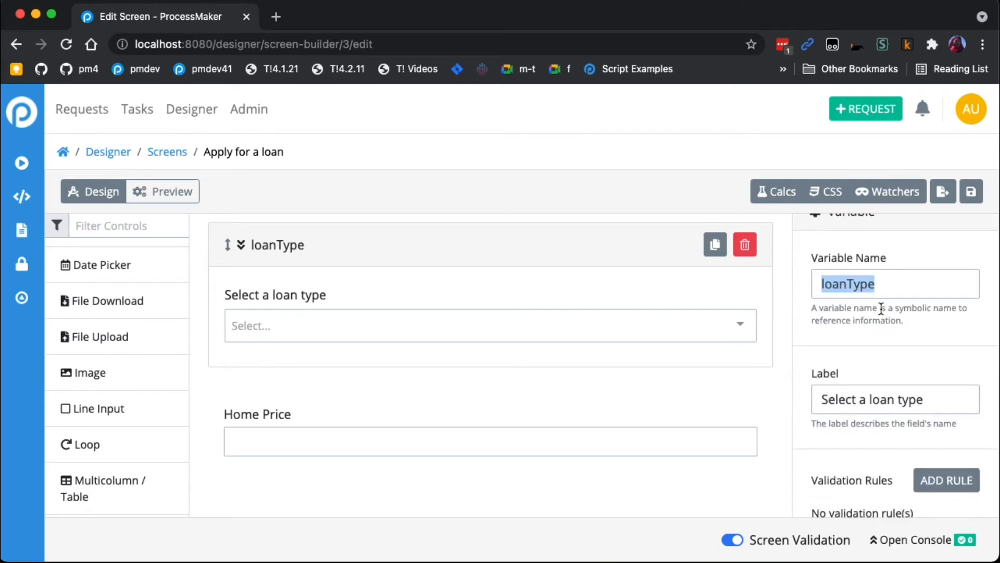
- Set the Home Price field's visibility rule to loanType == "home"
left_click(425, 431)
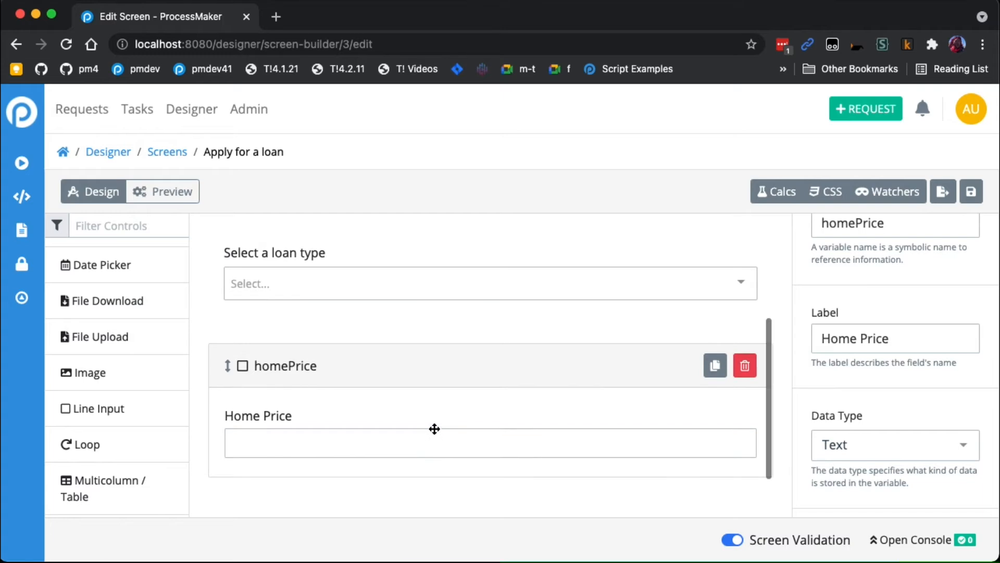
scroll(434, 426, "down", 2)
scroll(833, 387, "down", 5)
scroll(832, 392, "down", 1)
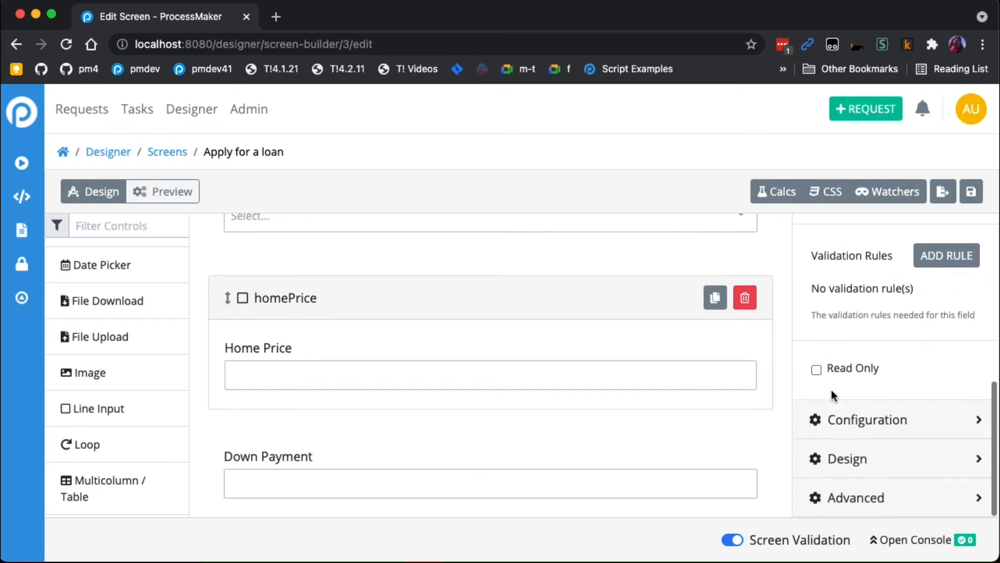
left_click(891, 420)
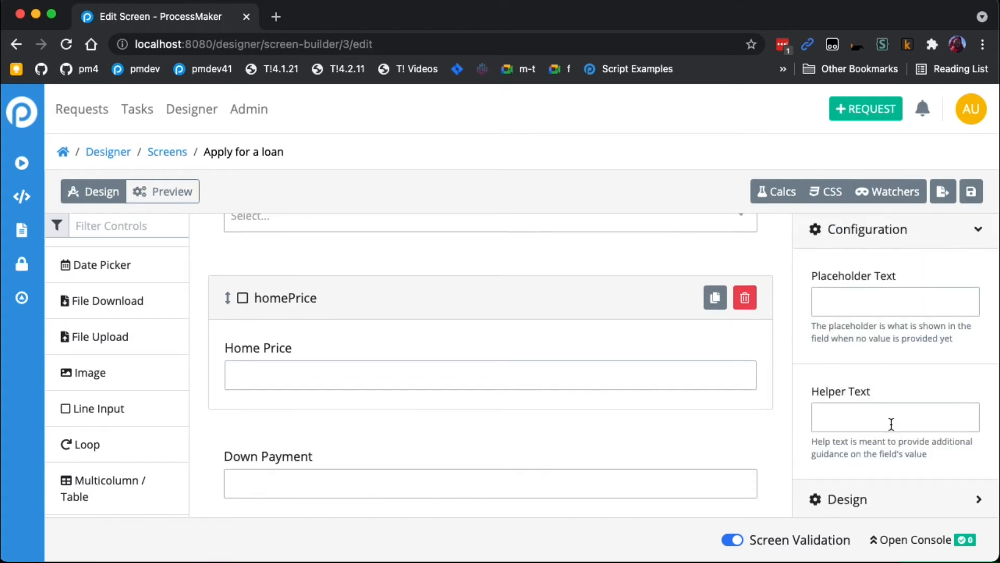
scroll(891, 423, "down", 1)
left_click(878, 459)
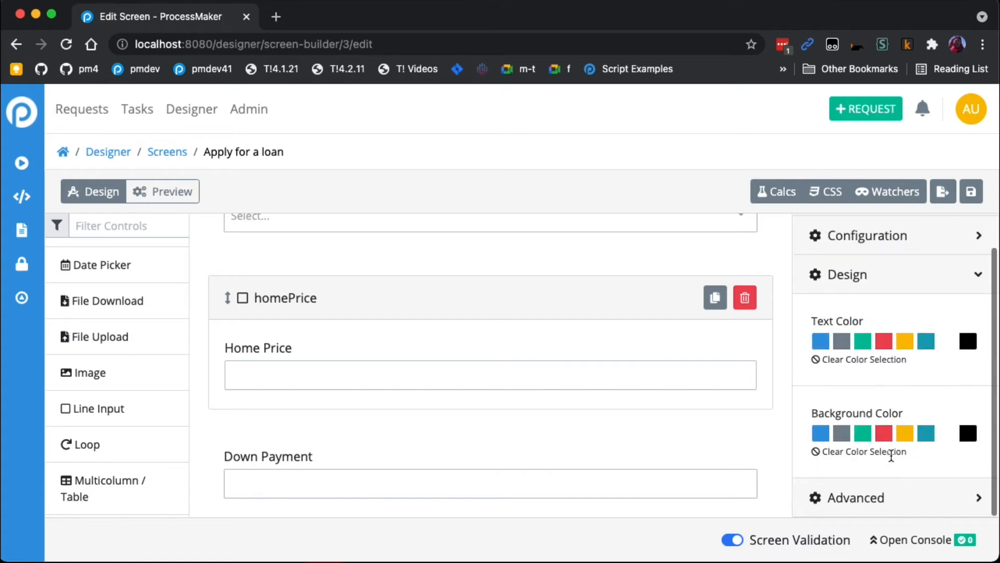
left_click(892, 507)
scroll(886, 476, "down", 3)
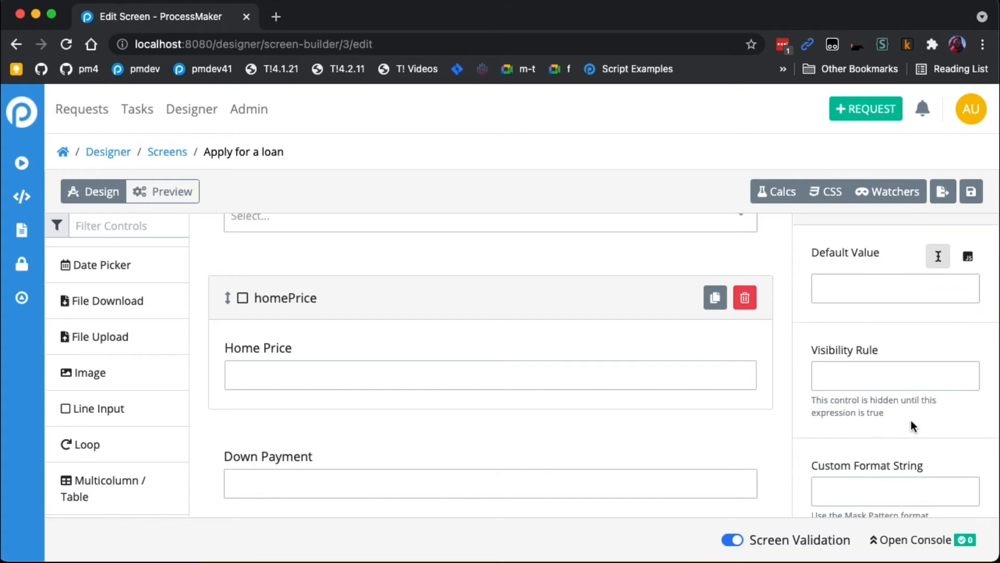
left_click(896, 374)
scroll(892, 375, "down", 1)
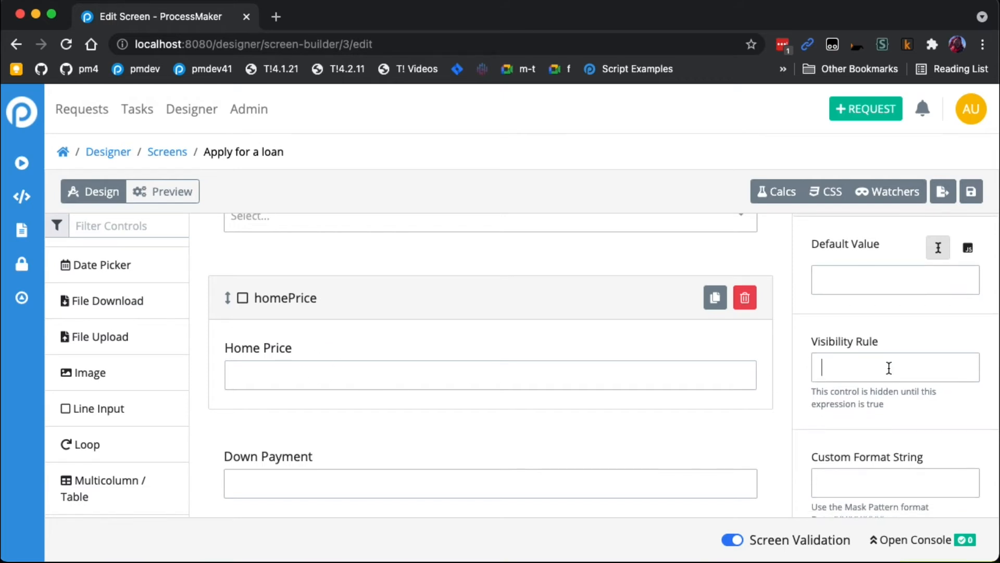
type("loanType ==")
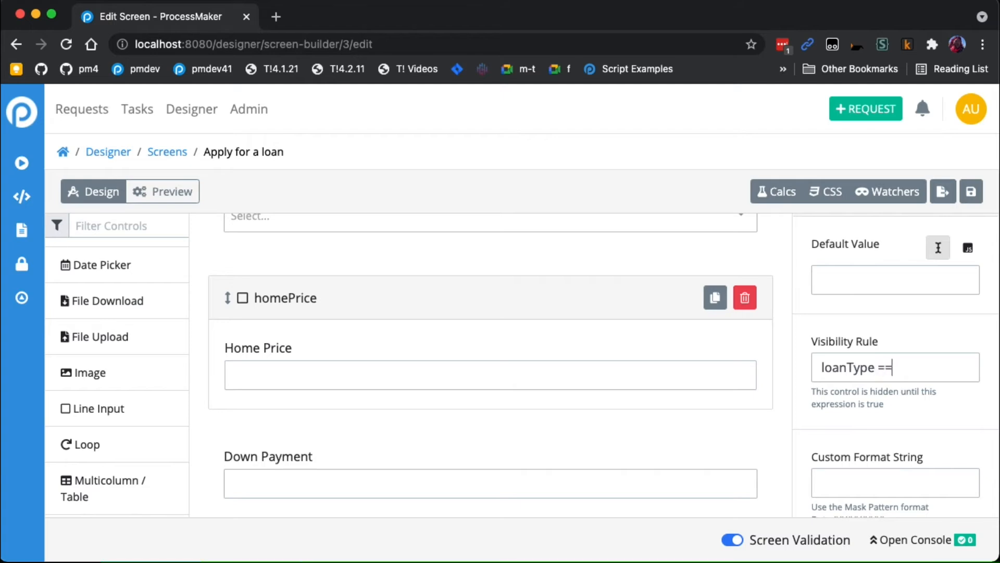
type(" 'home")
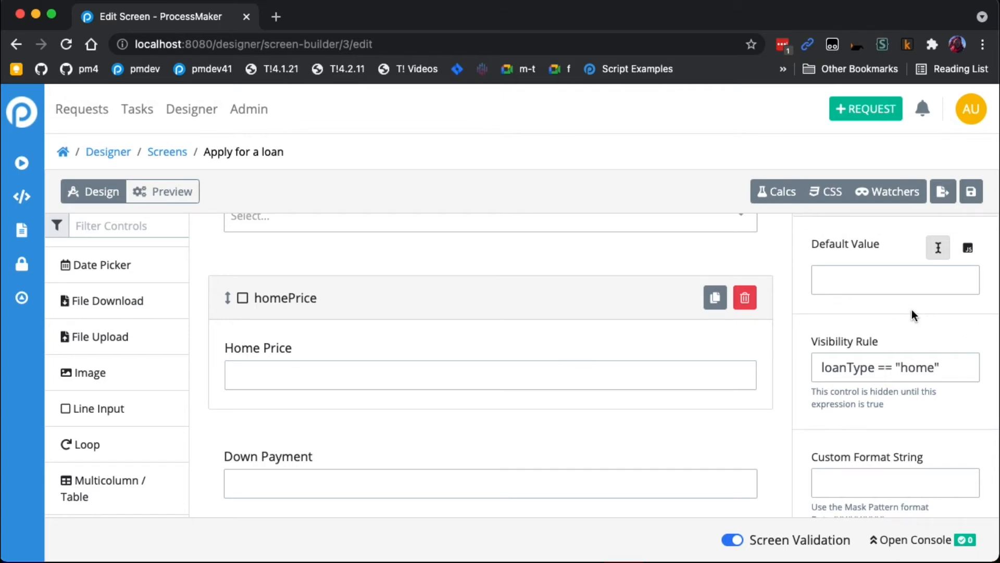
- Duplicate the Home Price field and move the copy directly above the Down Payment field
left_click(464, 355)
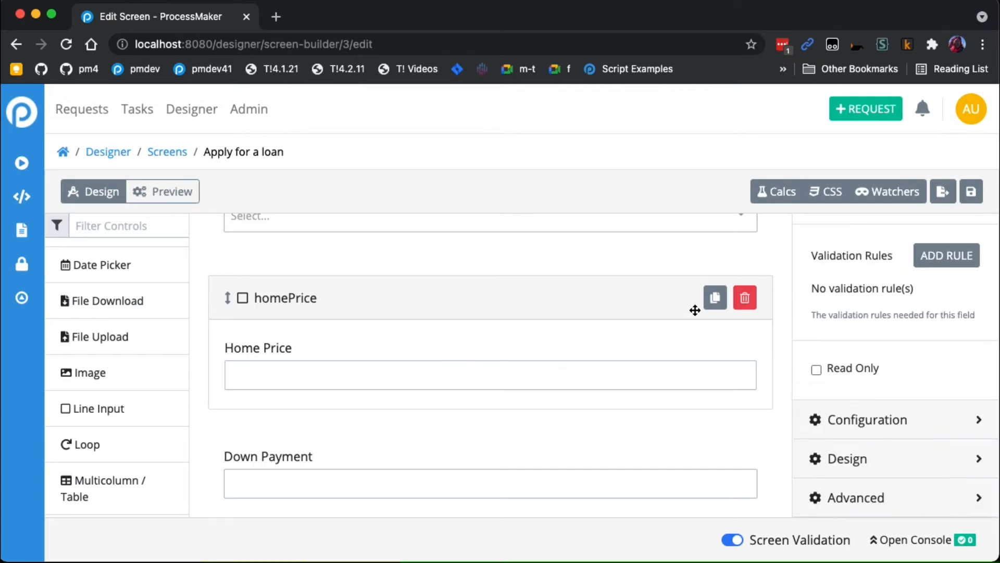
left_click(716, 299)
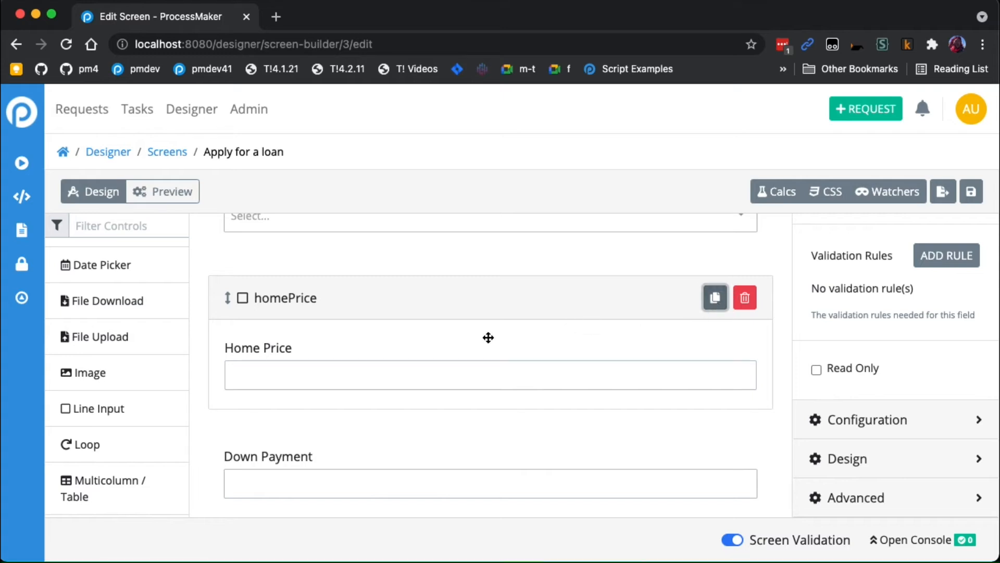
scroll(487, 337, "down", 2)
left_click_drag(355, 484, 391, 389)
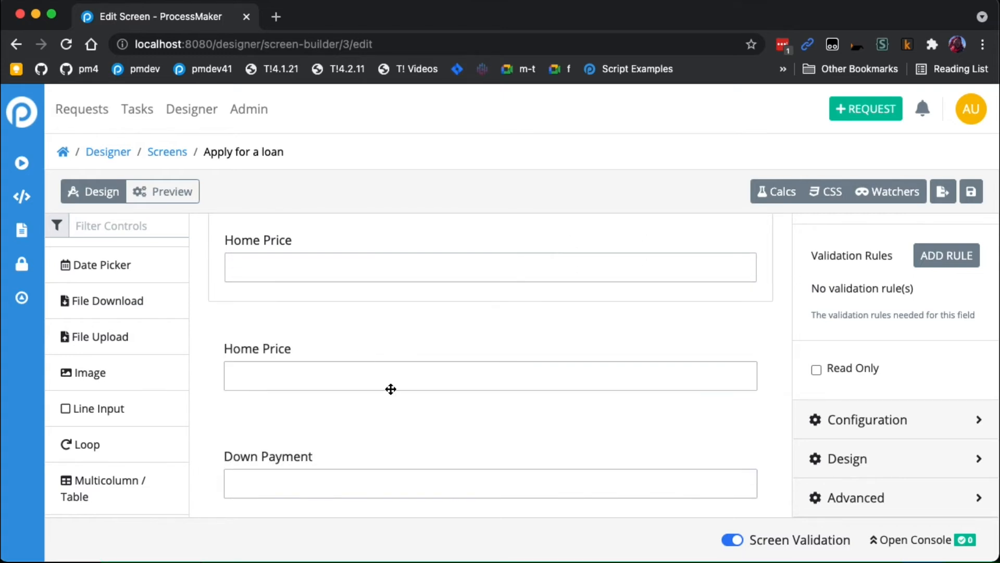
- Set the duplicated Home Price field's variable name to carPrice and its label to Car Price
left_click(380, 375)
scroll(391, 377, "up", 2)
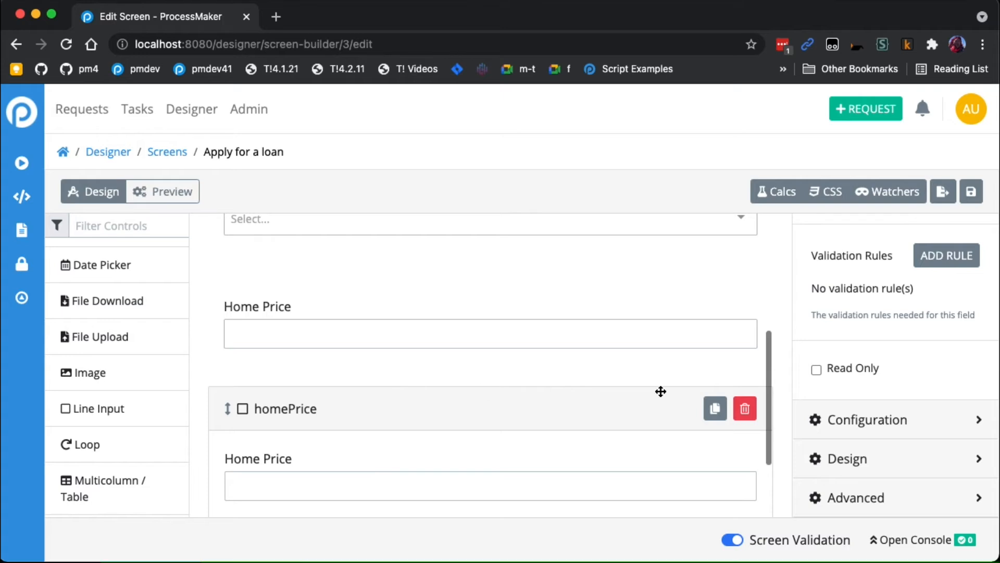
scroll(864, 413, "up", 4)
scroll(865, 408, "up", 4)
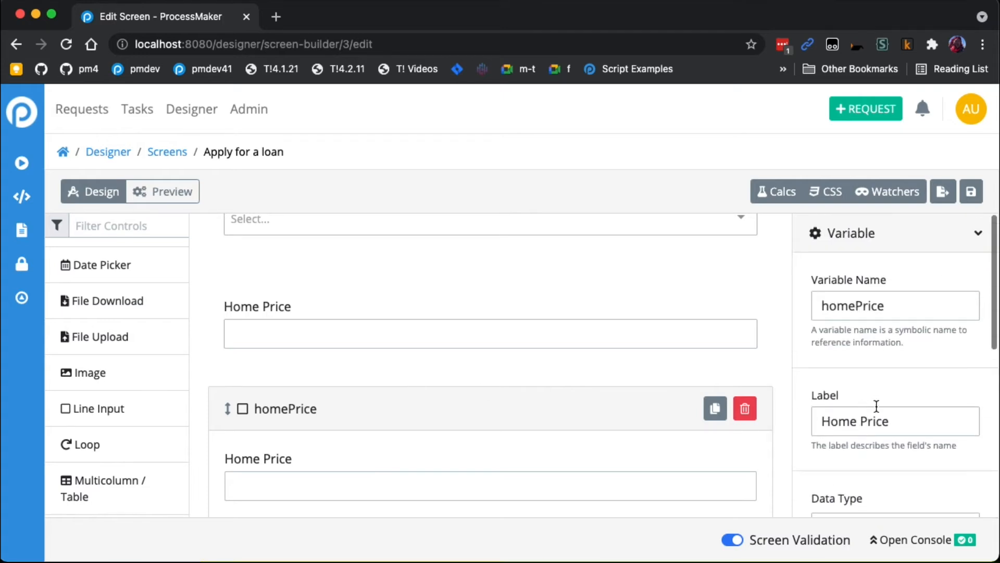
left_click_drag(853, 306, 748, 298)
type("car")
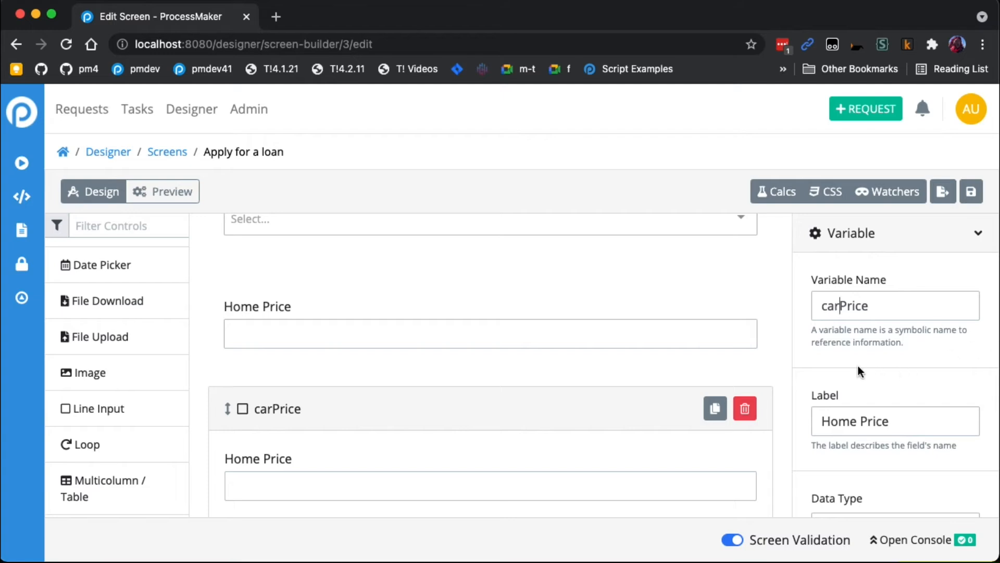
scroll(575, 367, "down", 2)
left_click_drag(857, 420, 810, 420)
type("Car")
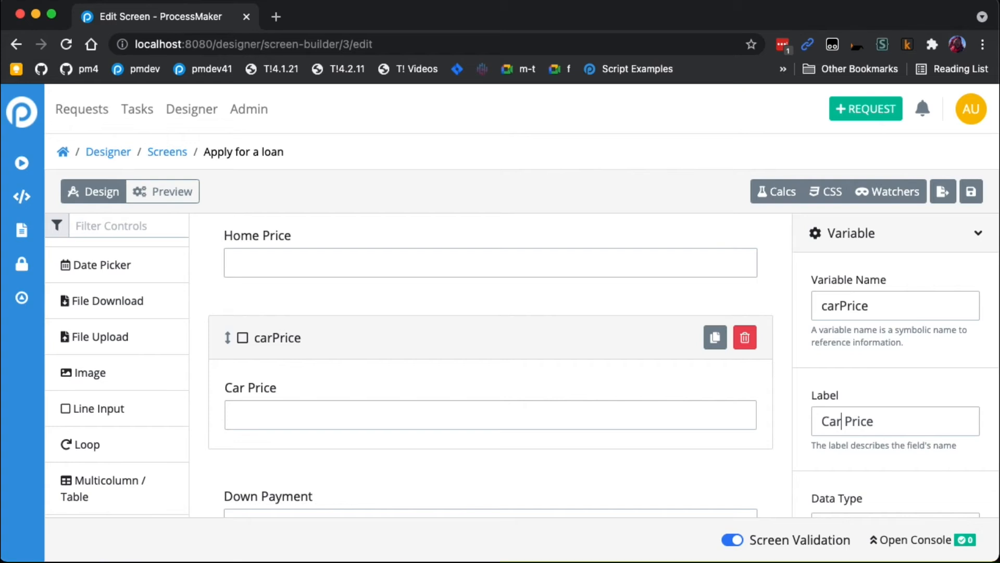
- Set the Car Price field's visibility rule to loanType == "car"
scroll(413, 386, "down", 1)
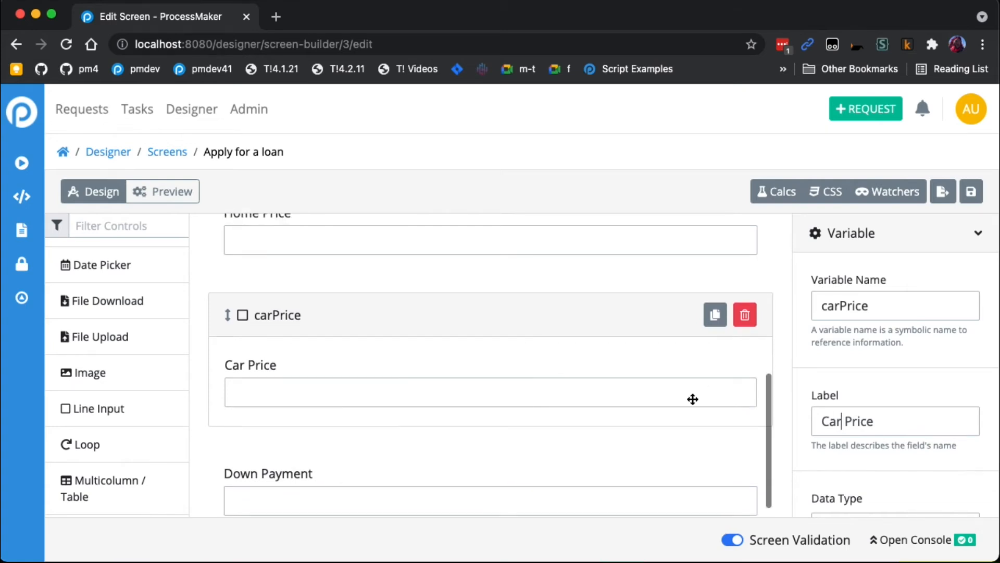
scroll(811, 402, "down", 2)
scroll(812, 402, "down", 5)
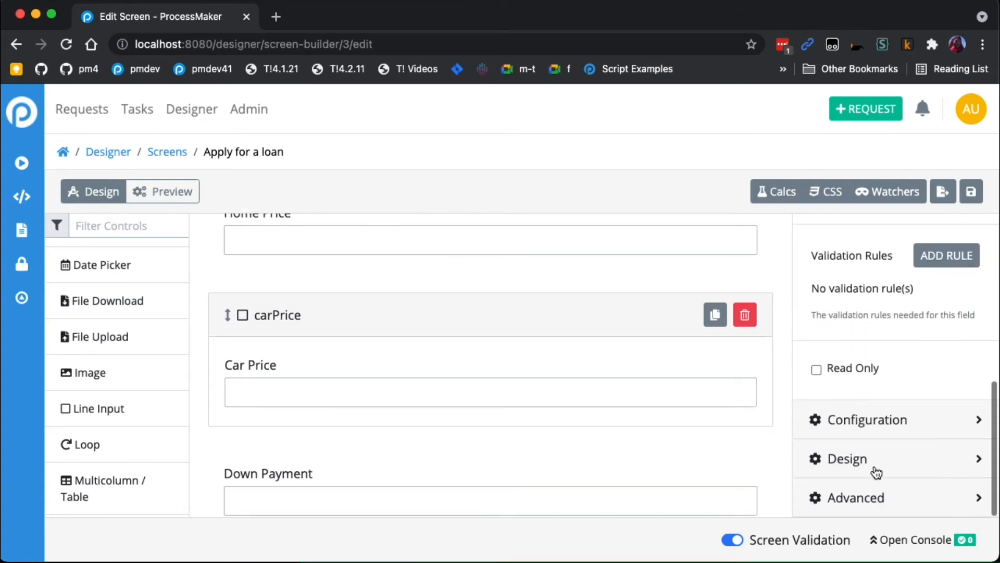
left_click(876, 494)
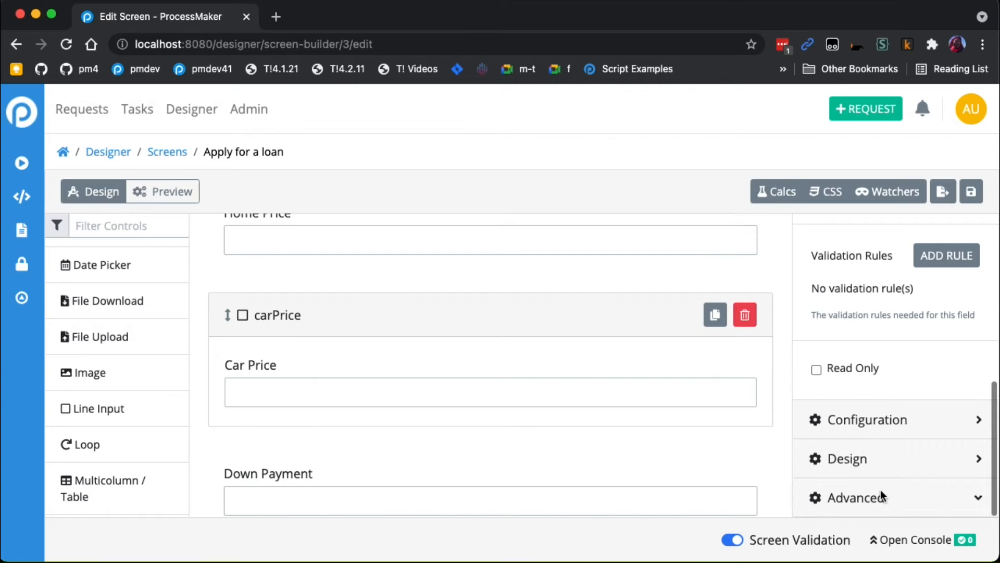
double_click(916, 448)
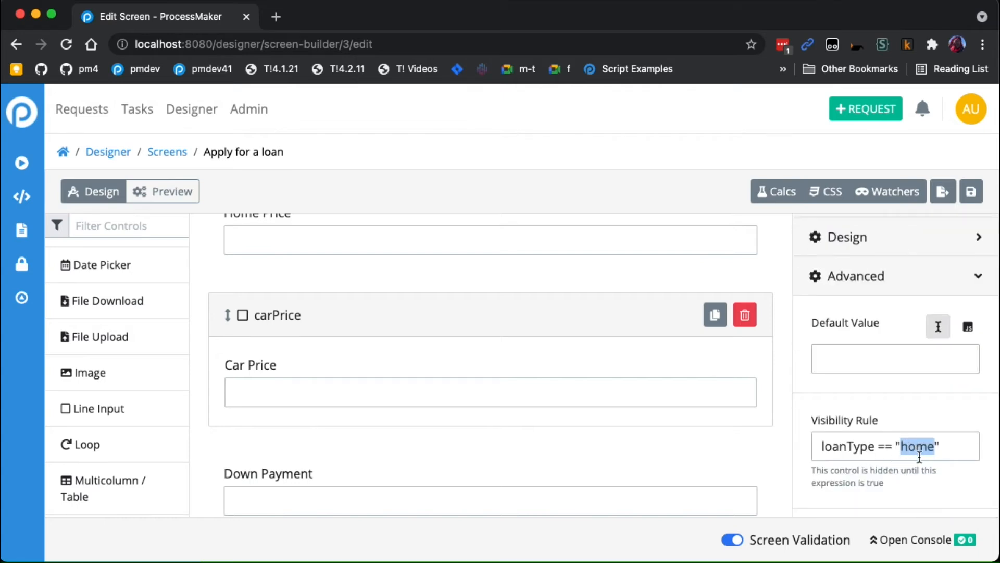
type("car")
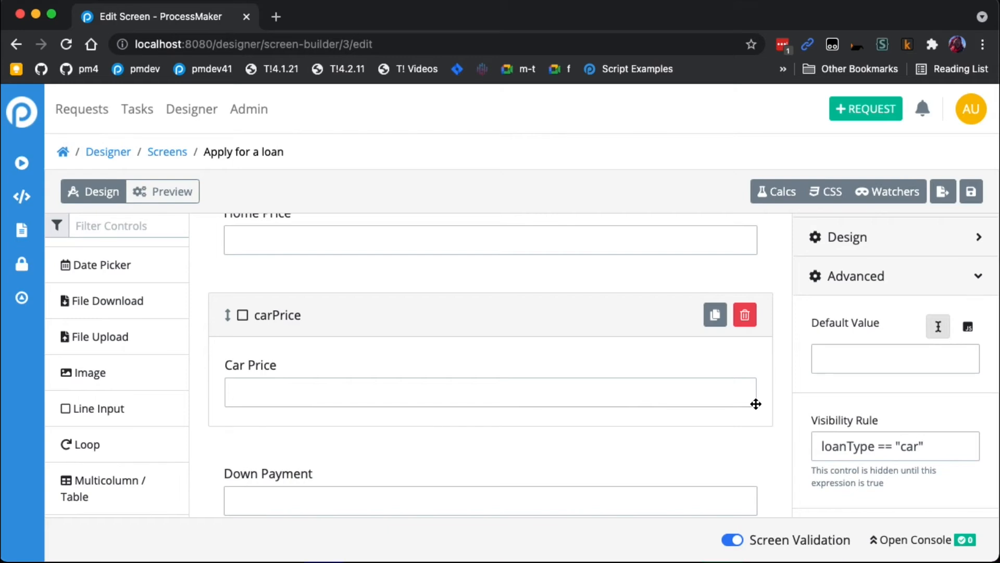
- Duplicate the Car Price field and move the copy directly below the original, above the Down Payment field
left_click(569, 333)
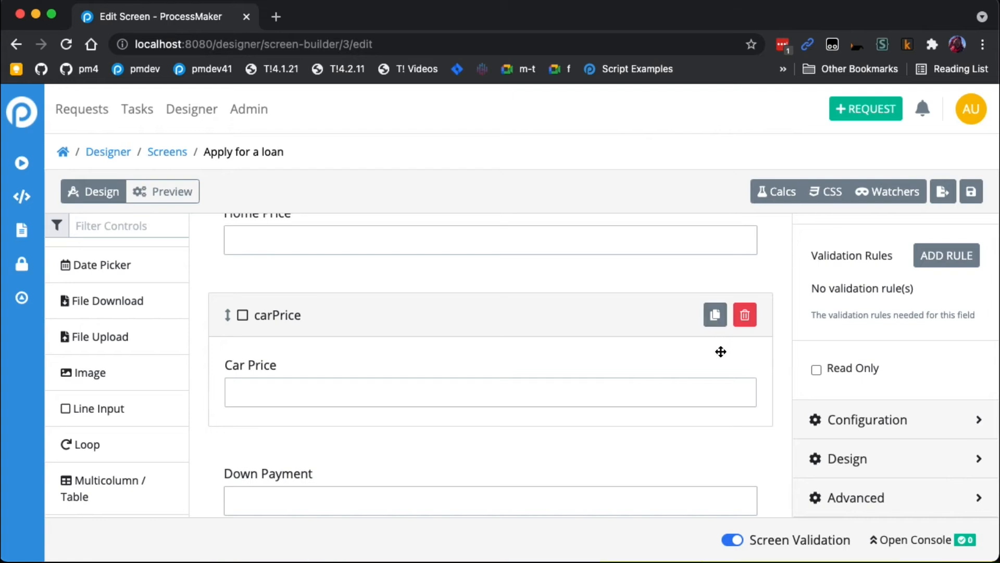
left_click(714, 314)
scroll(578, 363, "down", 3)
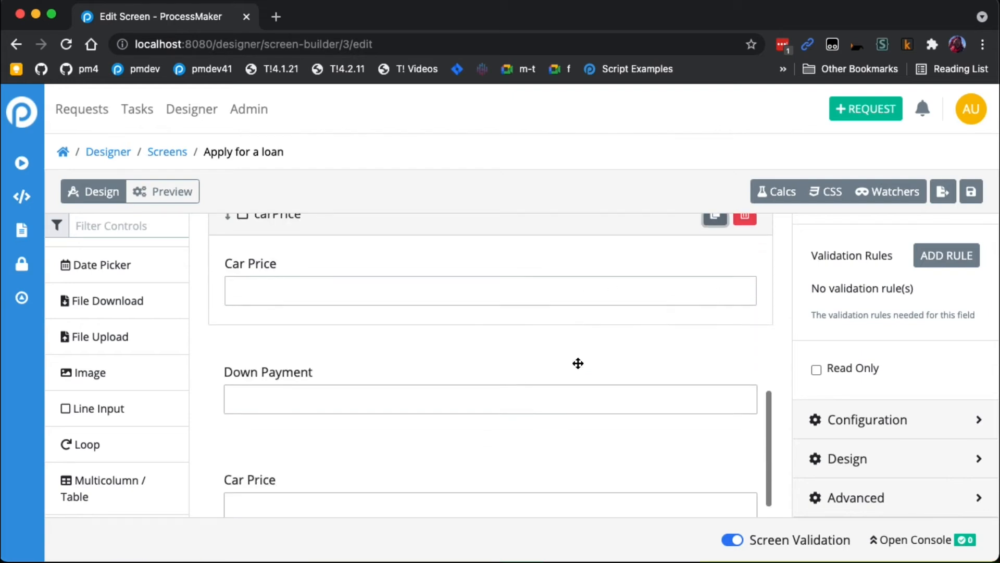
left_click(402, 505)
left_click_drag(346, 484, 362, 384)
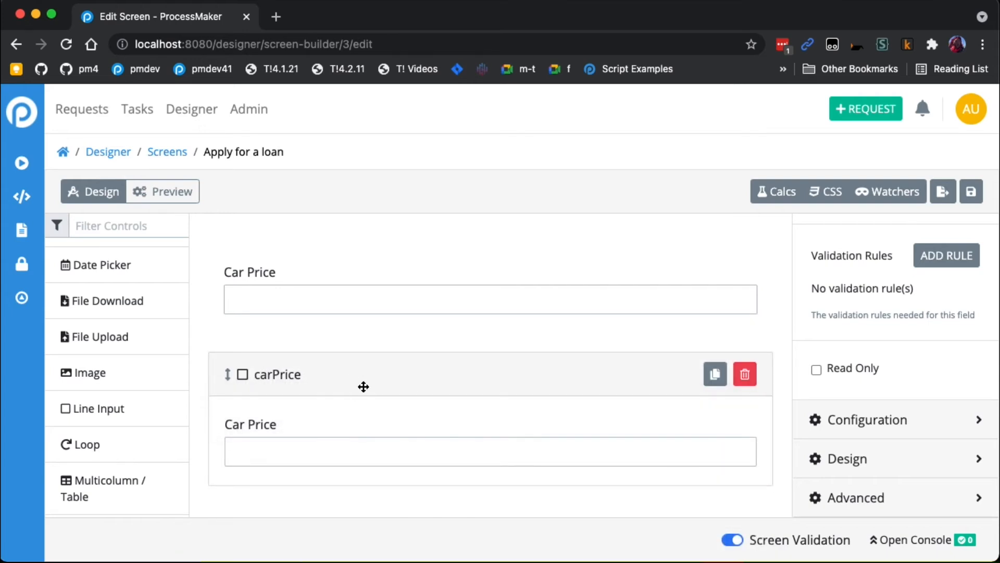
- Set the lower Car Price field's variable name to makeAndModel and its label to Make and Model
scroll(366, 387, "down", 1)
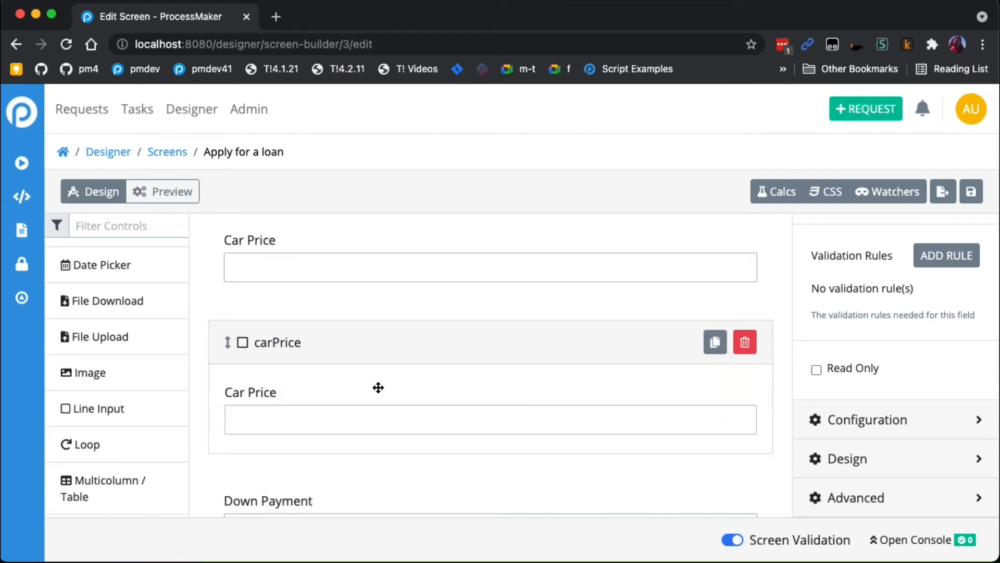
scroll(897, 351, "up", 5)
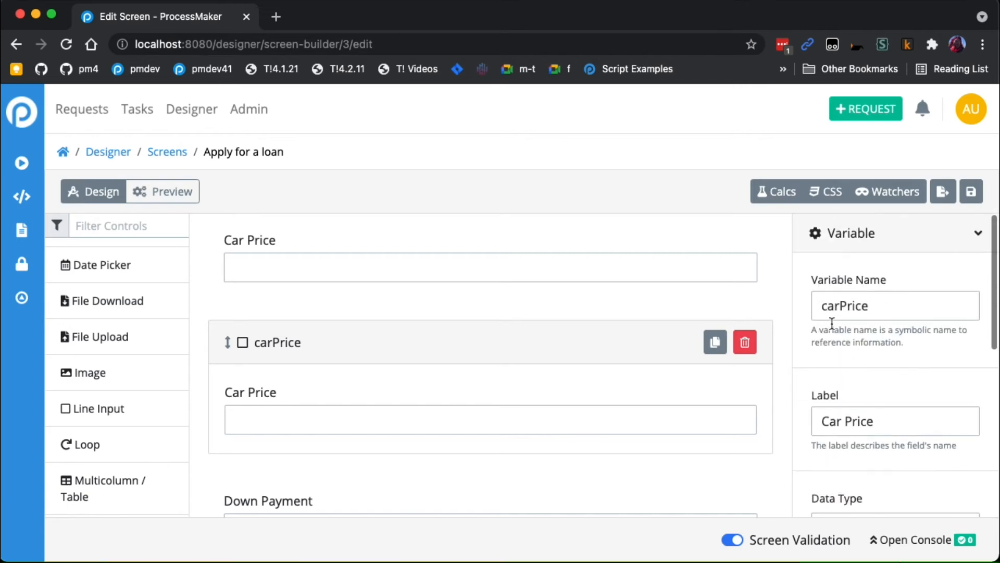
double_click(899, 306)
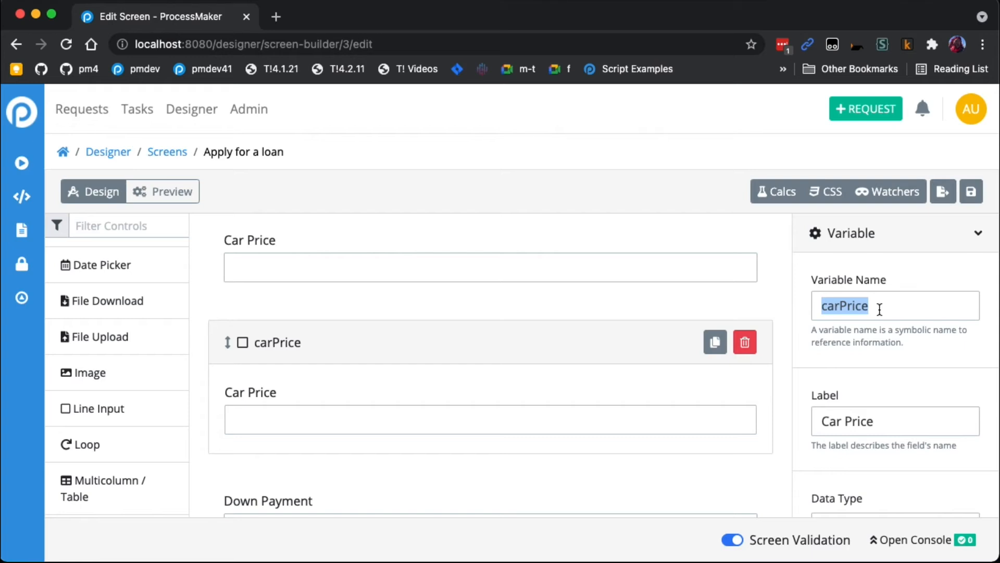
type("makeAndModel")
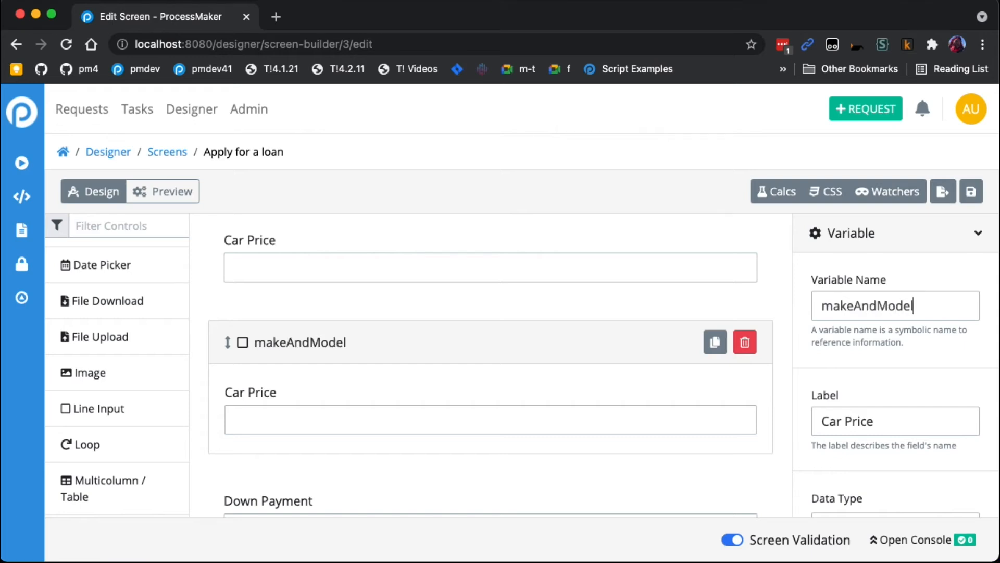
triple_click(905, 423)
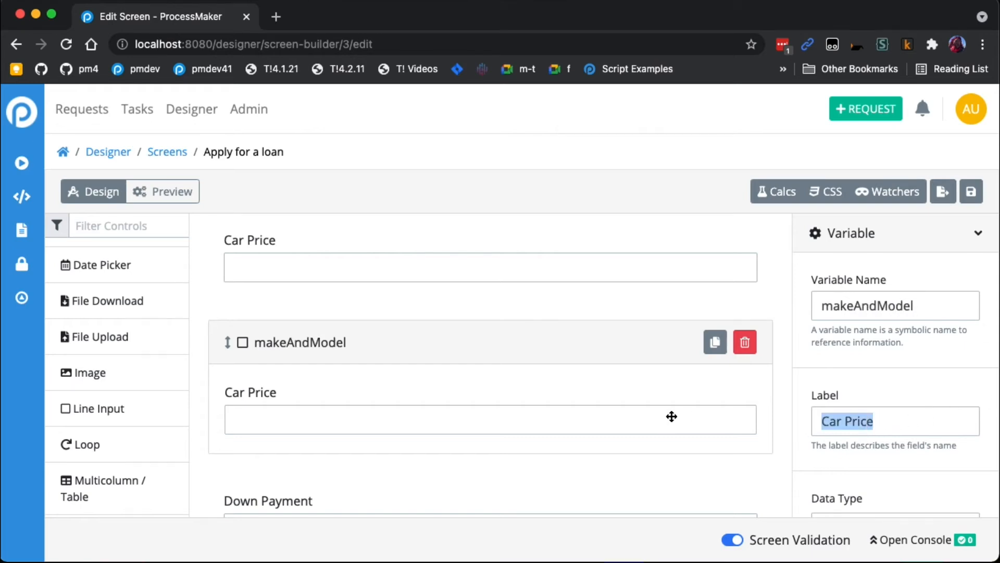
type("Make and Model")
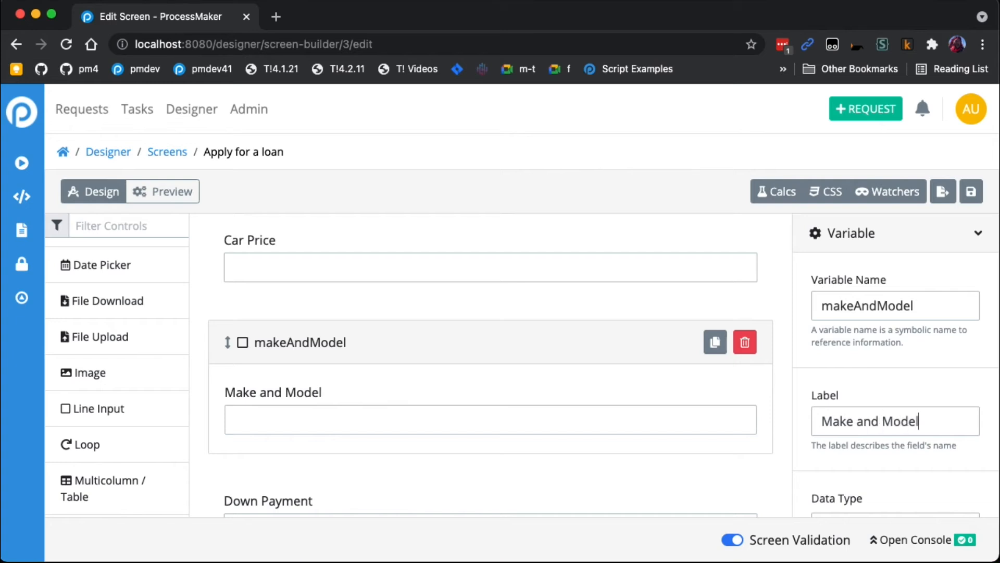
- Check the visibility rule in the Make and Model field's advanced settings
scroll(851, 394, "down", 10)
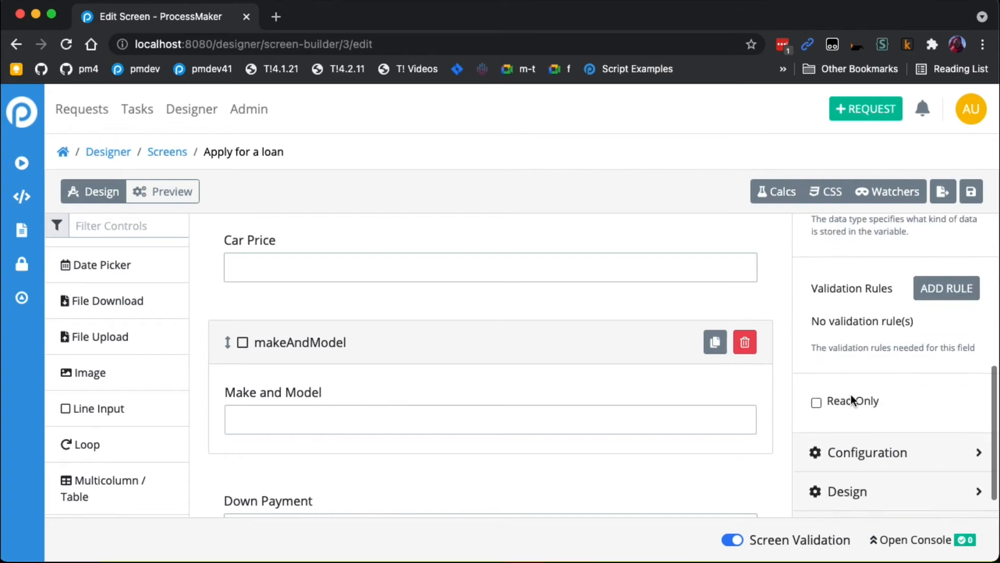
left_click(850, 495)
scroll(885, 442, "down", 2)
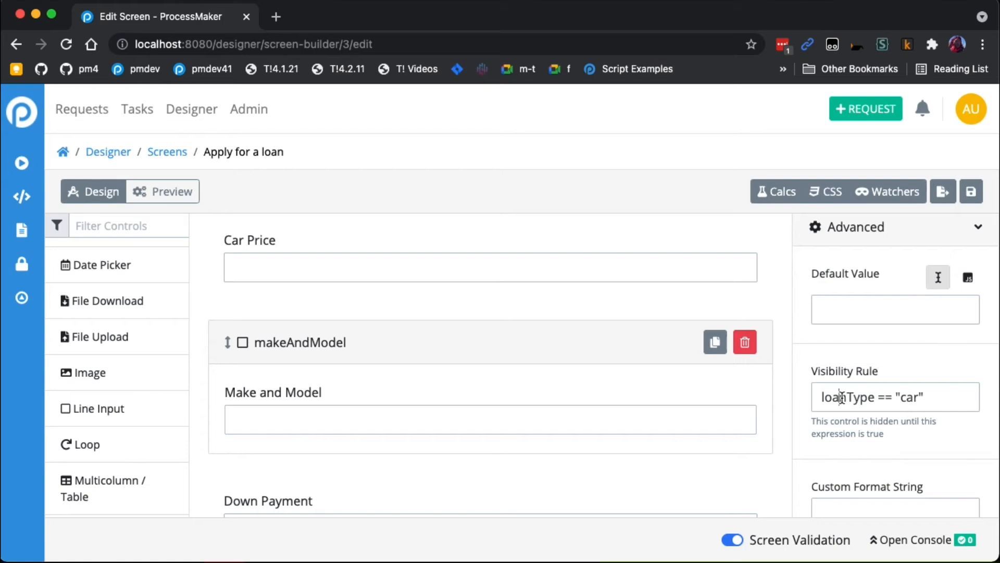
scroll(938, 451, "down", 3)
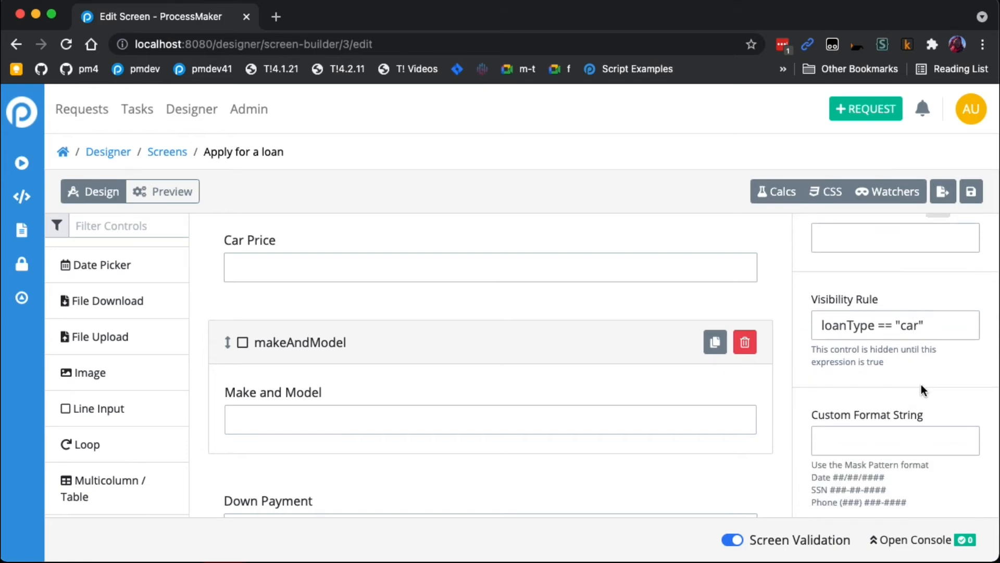
scroll(498, 384, "down", 2)
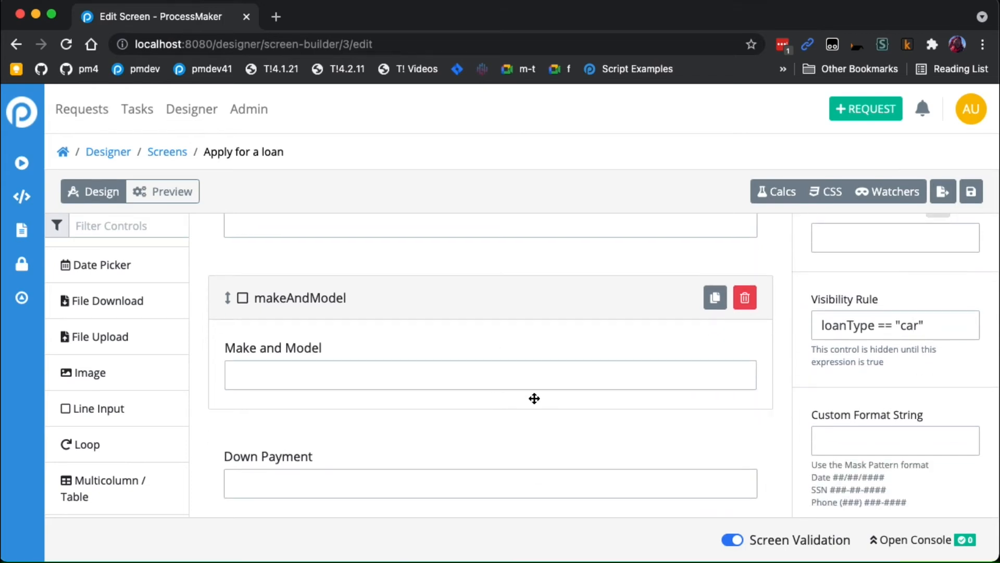
- Duplicate the Home Price field and move the copy directly below the original, above the Car Price field
scroll(579, 463, "up", 5)
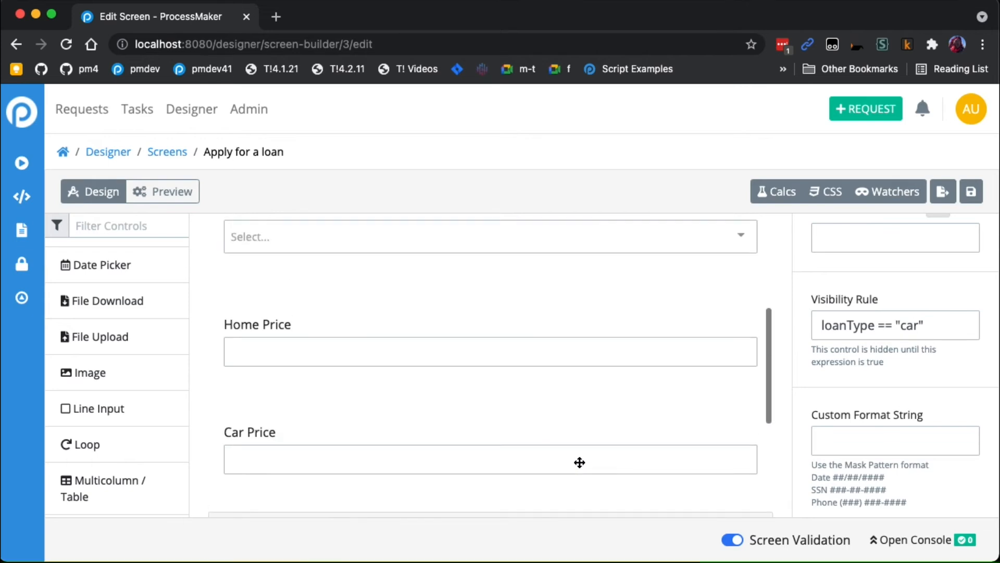
left_click(549, 376)
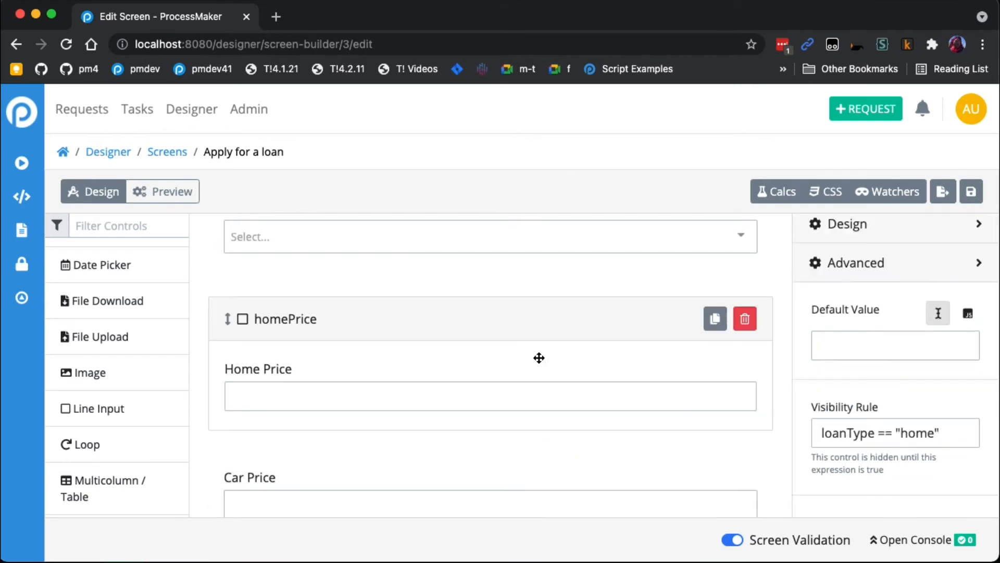
left_click(715, 323)
scroll(588, 379, "down", 6)
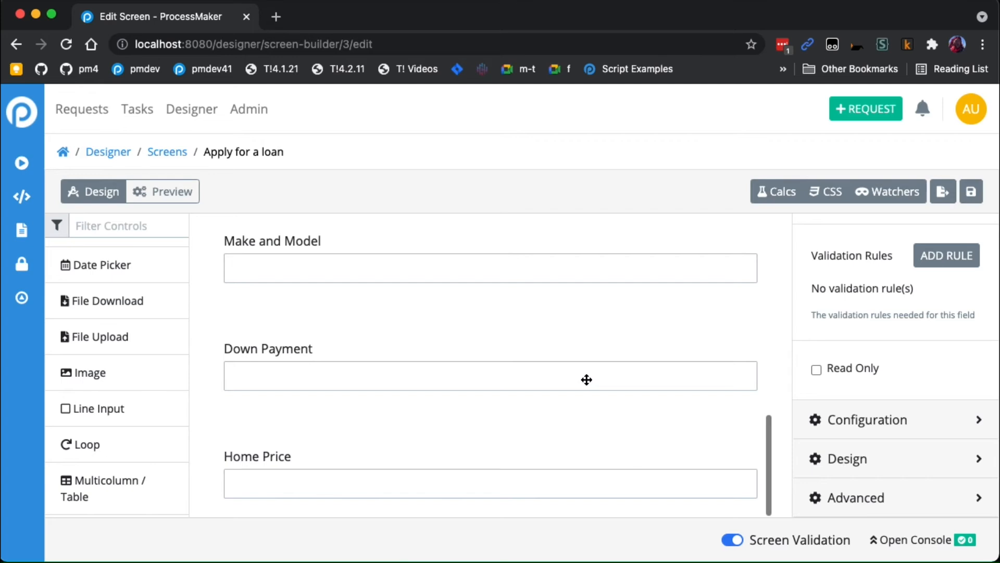
left_click_drag(482, 449, 505, 261)
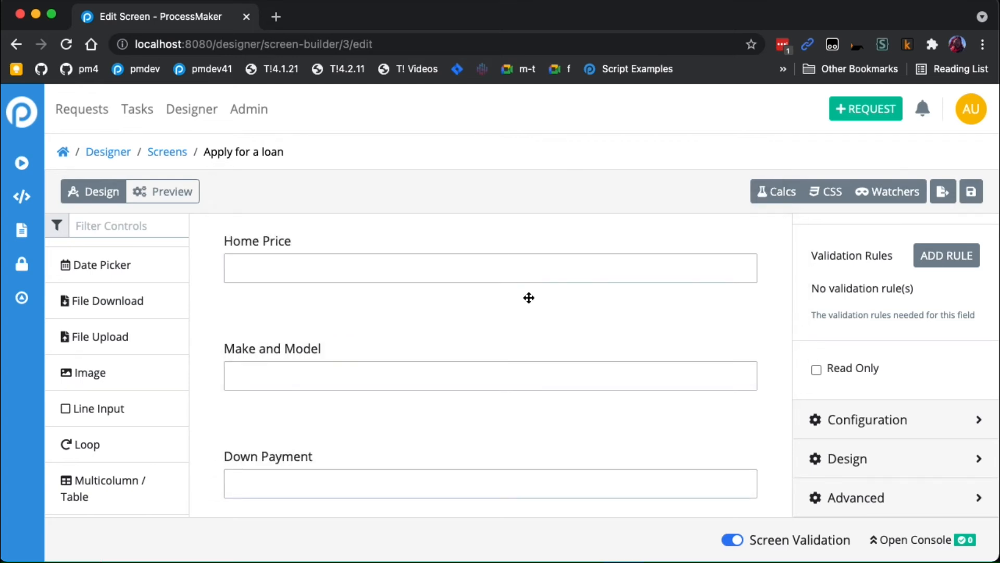
scroll(551, 356, "up", 2)
scroll(437, 392, "up", 4)
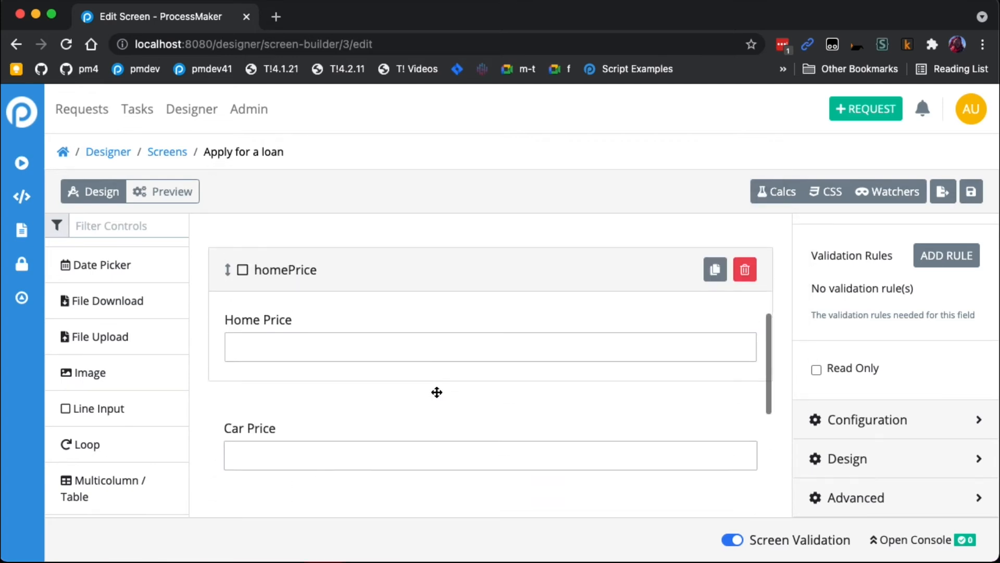
scroll(438, 391, "up", 2)
scroll(427, 411, "down", 4)
left_click_drag(409, 442, 417, 307)
- Set the duplicated Home Price field's variable name to address and its label to Address of home
left_click(429, 330)
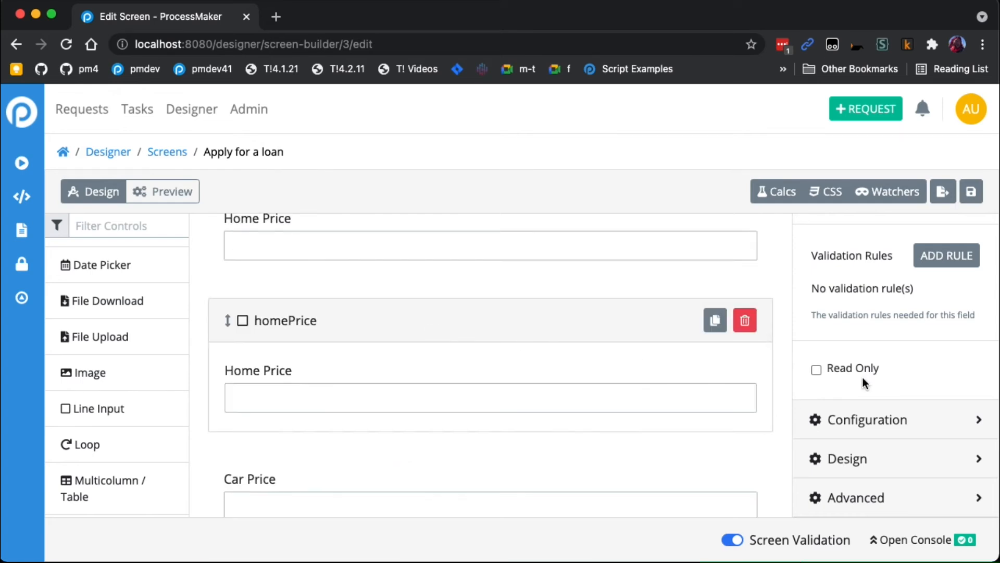
scroll(864, 377, "up", 4)
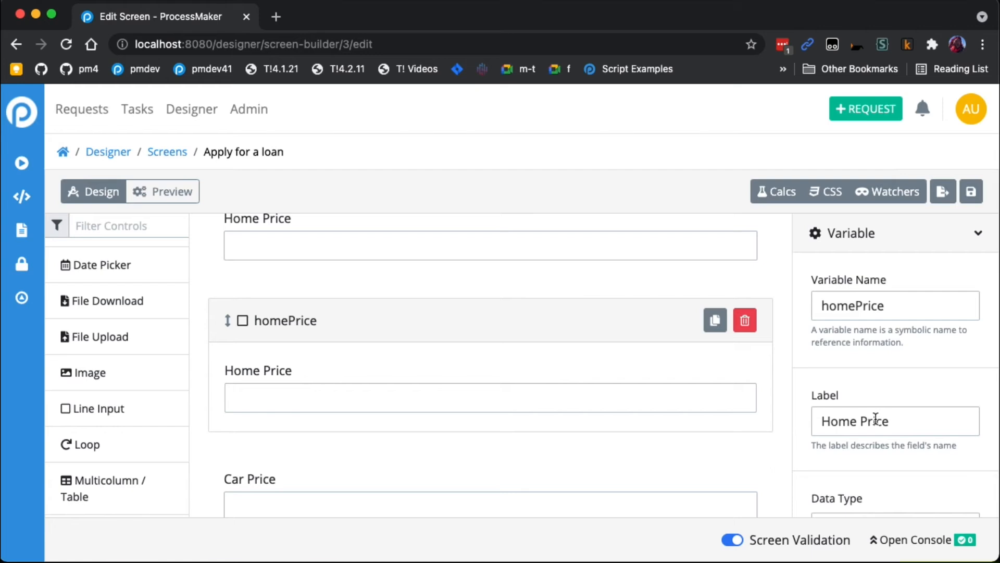
double_click(863, 306)
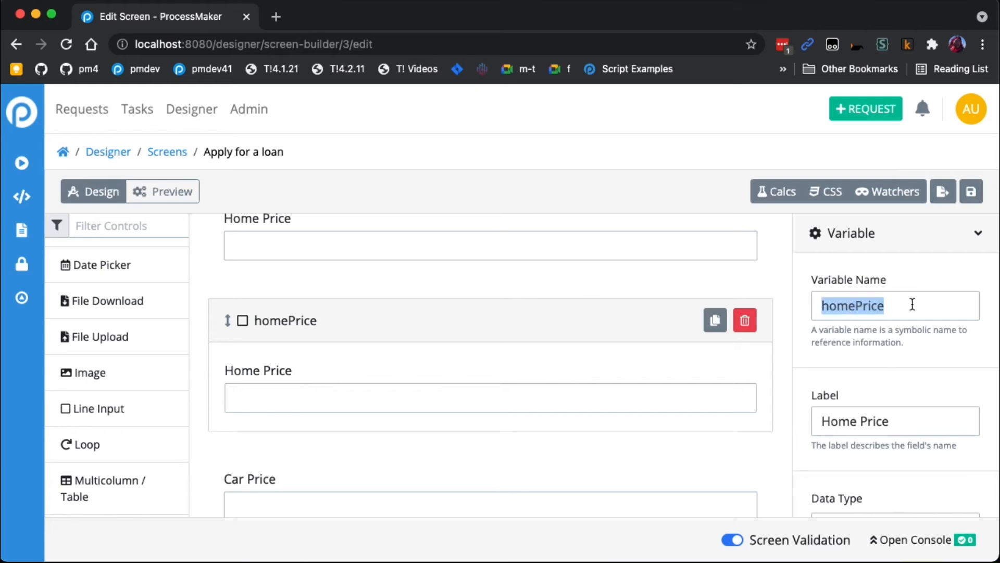
type("add")
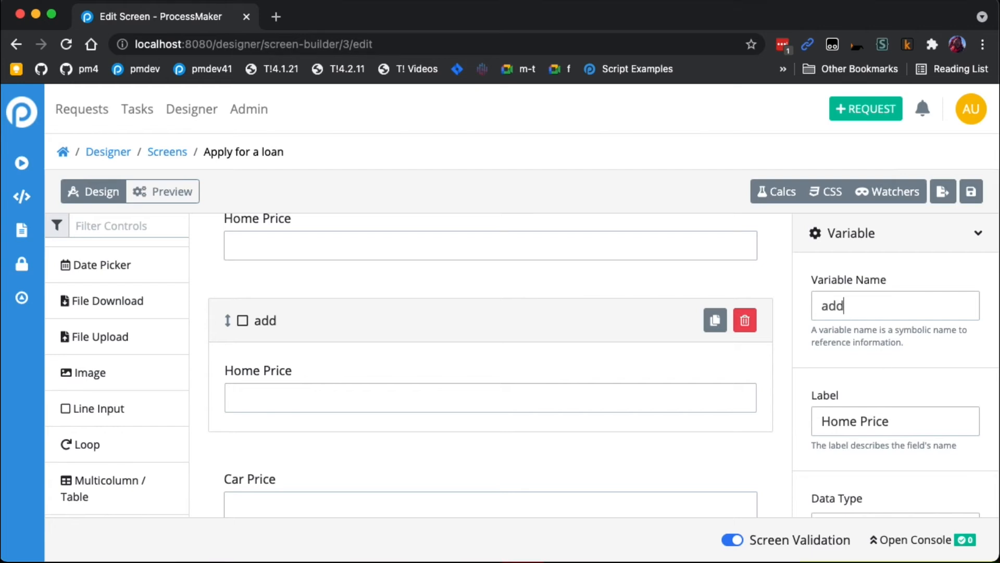
type("ress")
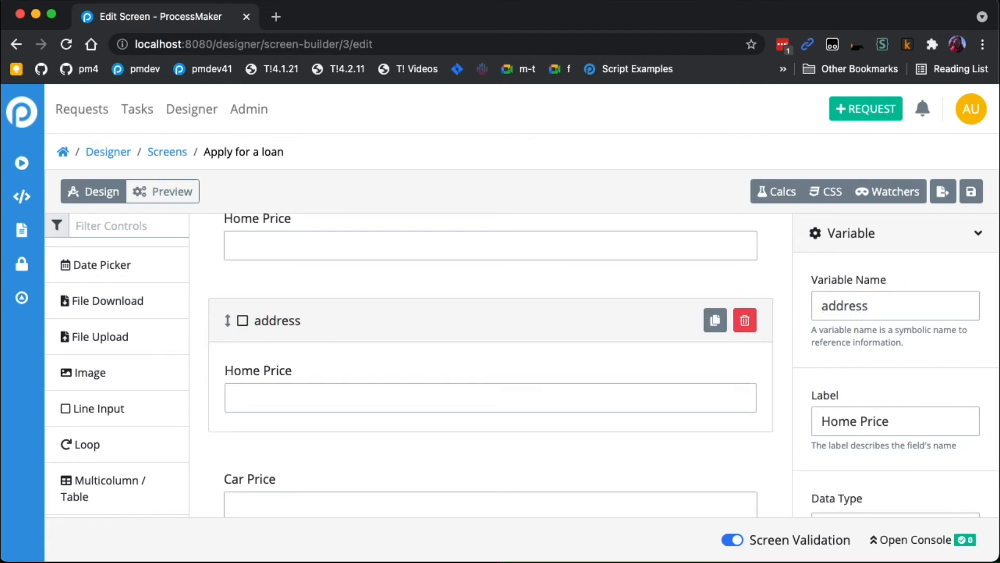
left_click_drag(887, 422, 733, 415)
type("A")
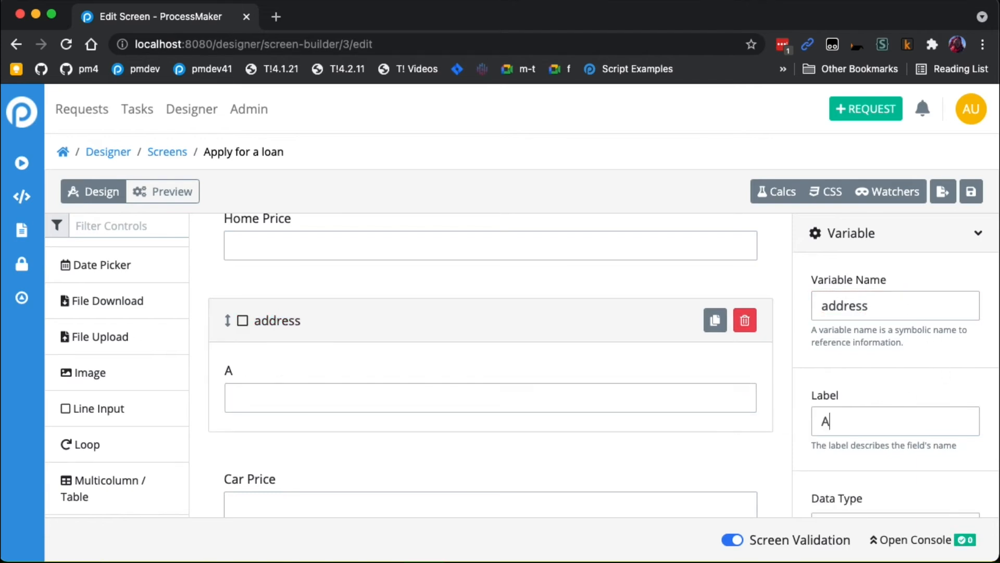
type("ddress of home")
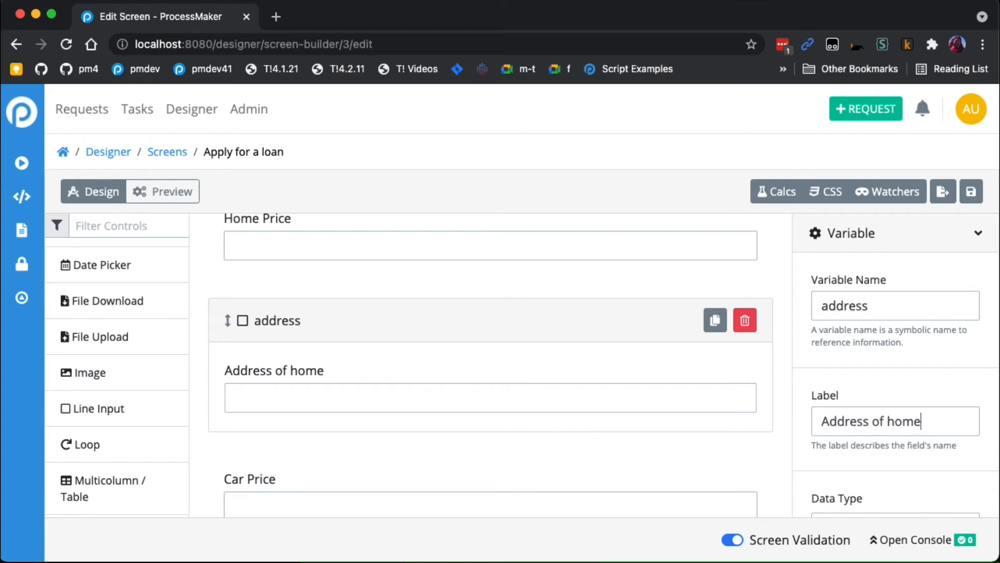
- Check the Address of home field's visibility rule, and preview the form before returning to the design view
scroll(932, 401, "down", 10)
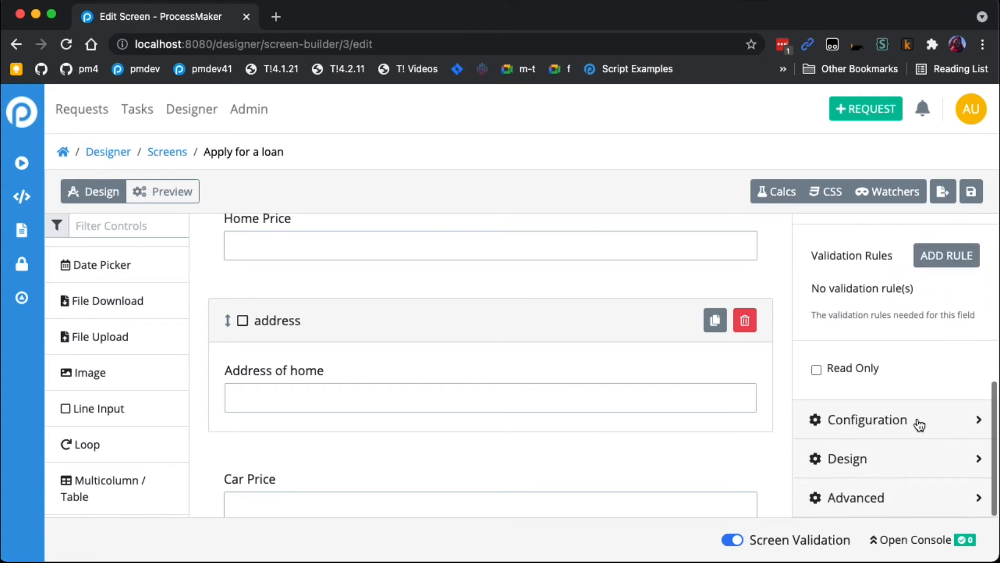
left_click(919, 488)
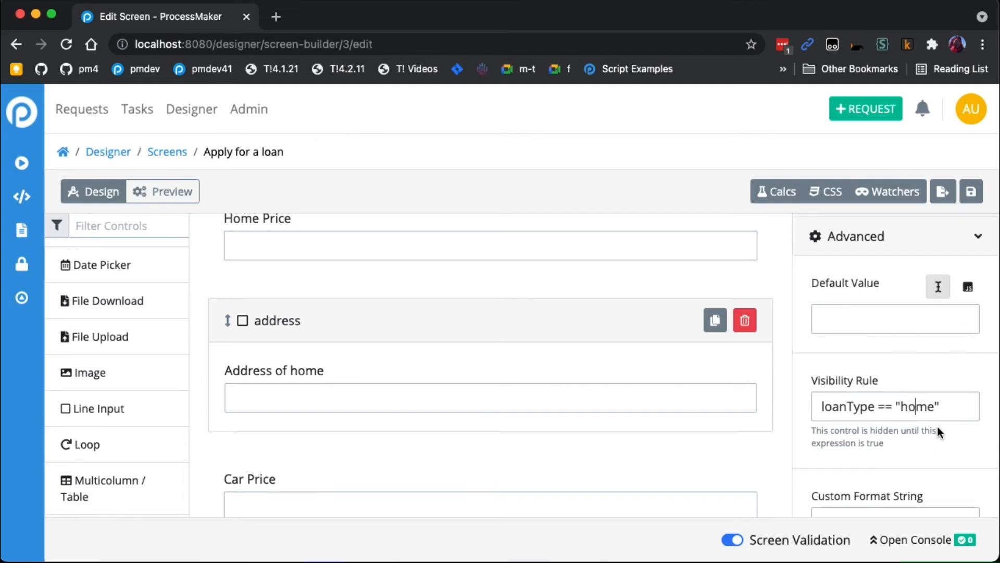
scroll(914, 421, "up", 3)
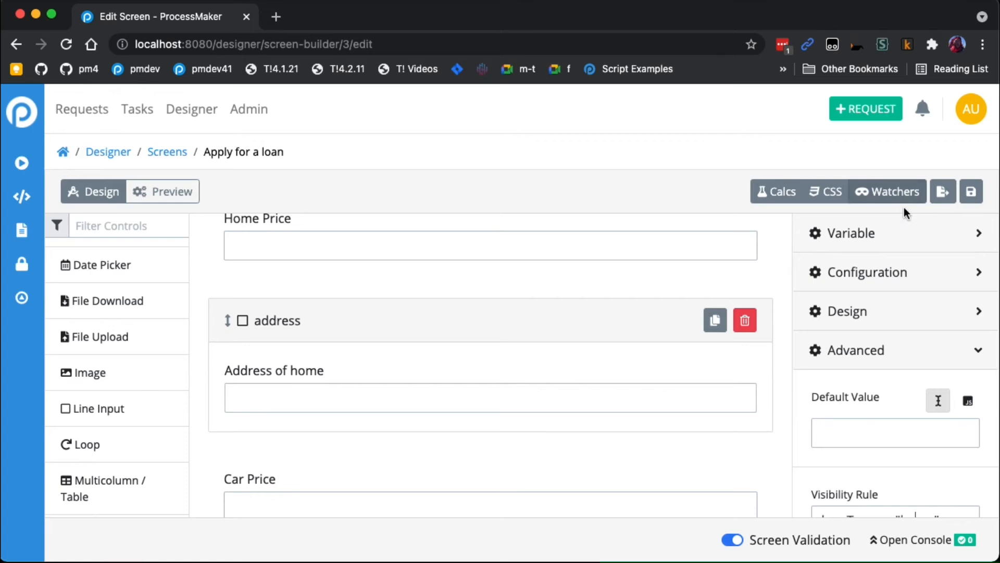
left_click(197, 203)
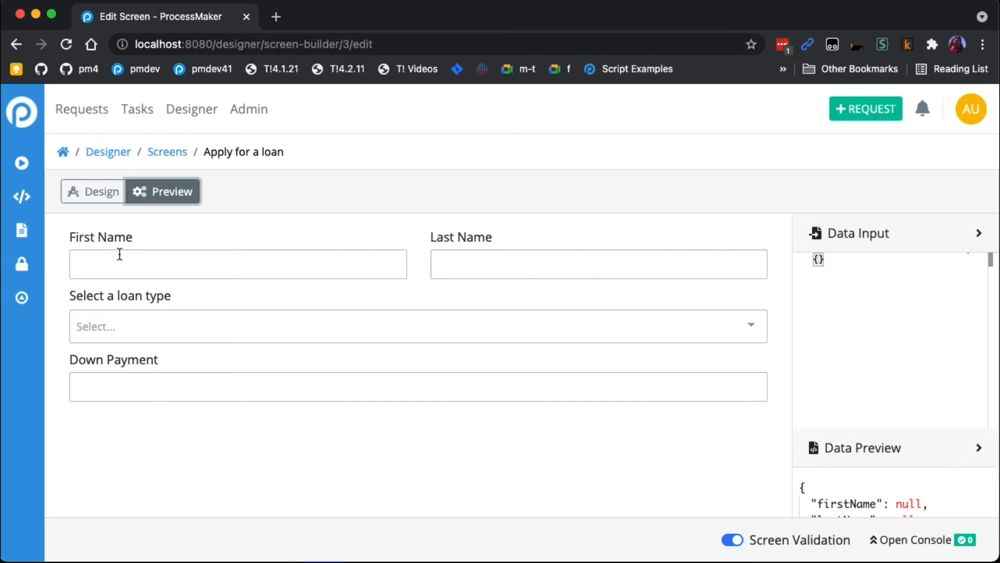
left_click(105, 199)
- Set the Down Payment field's visibility rule to loanType
scroll(420, 402, "down", 5)
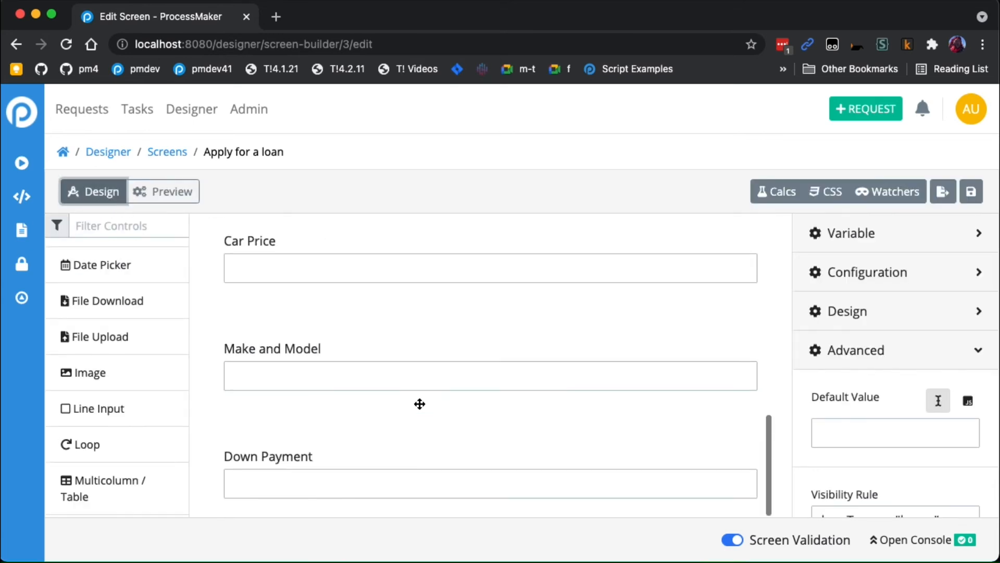
left_click(404, 488)
scroll(411, 440, "down", 1)
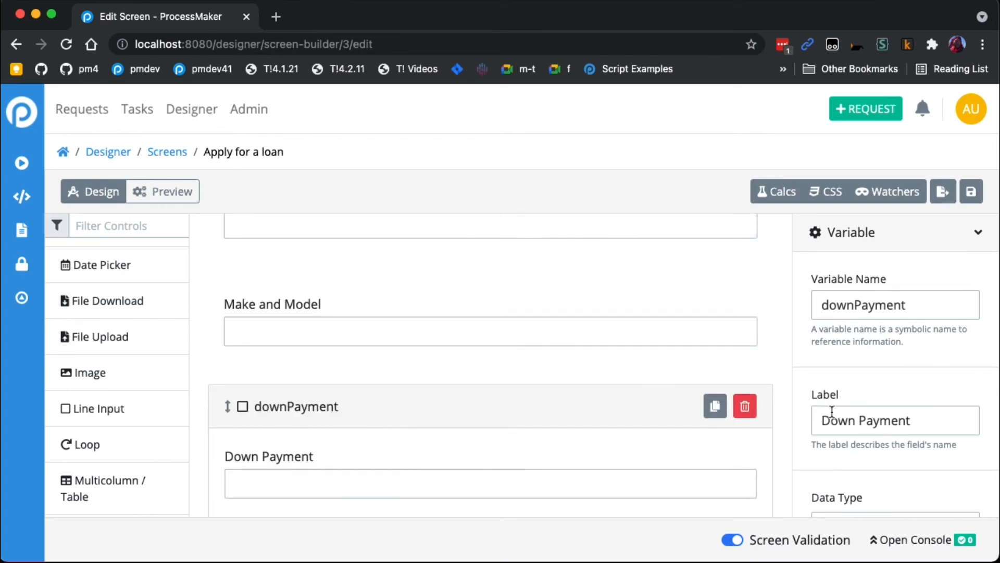
scroll(833, 416, "down", 2)
scroll(817, 415, "down", 5)
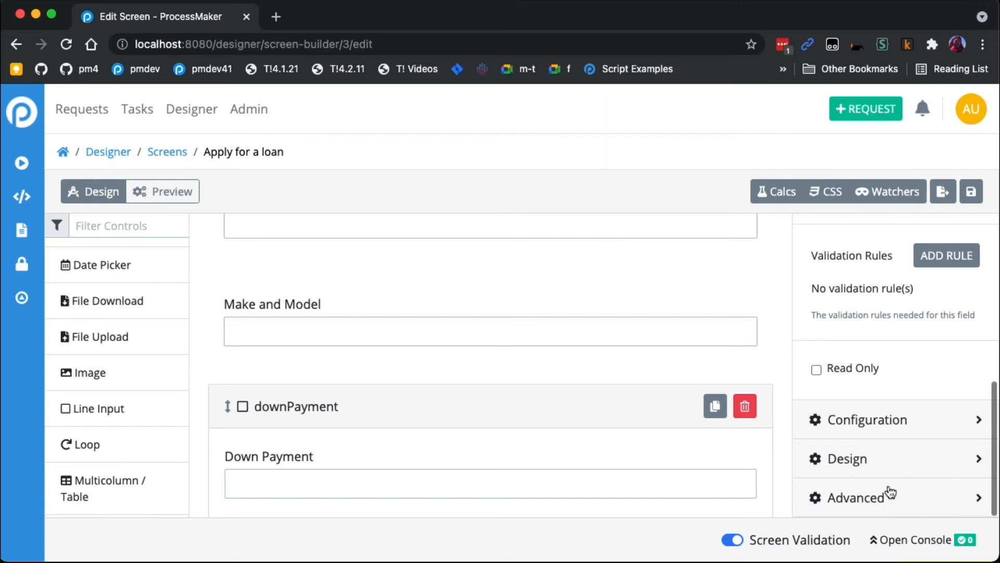
left_click(888, 494)
scroll(903, 495, "down", 3)
scroll(903, 496, "down", 1)
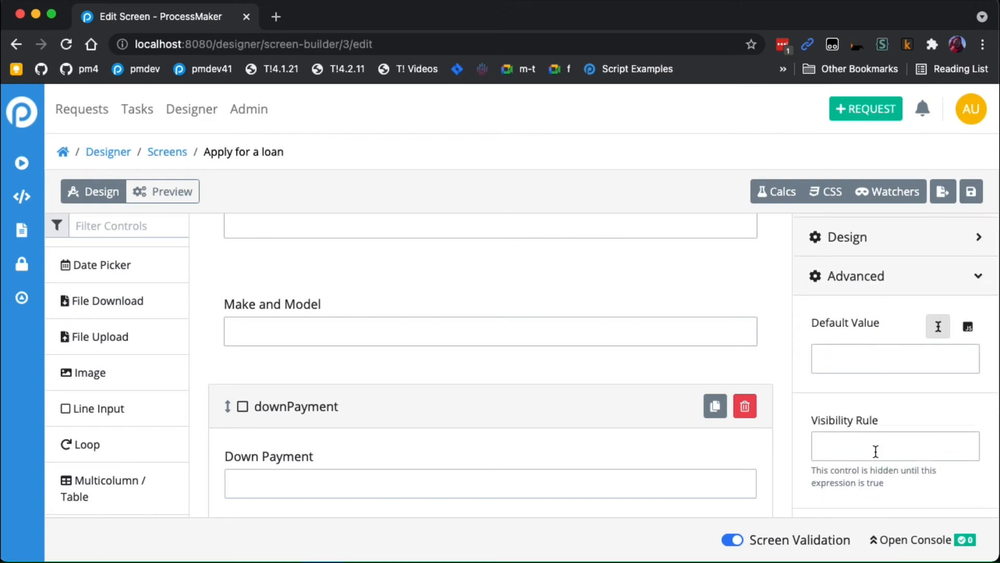
left_click(920, 453)
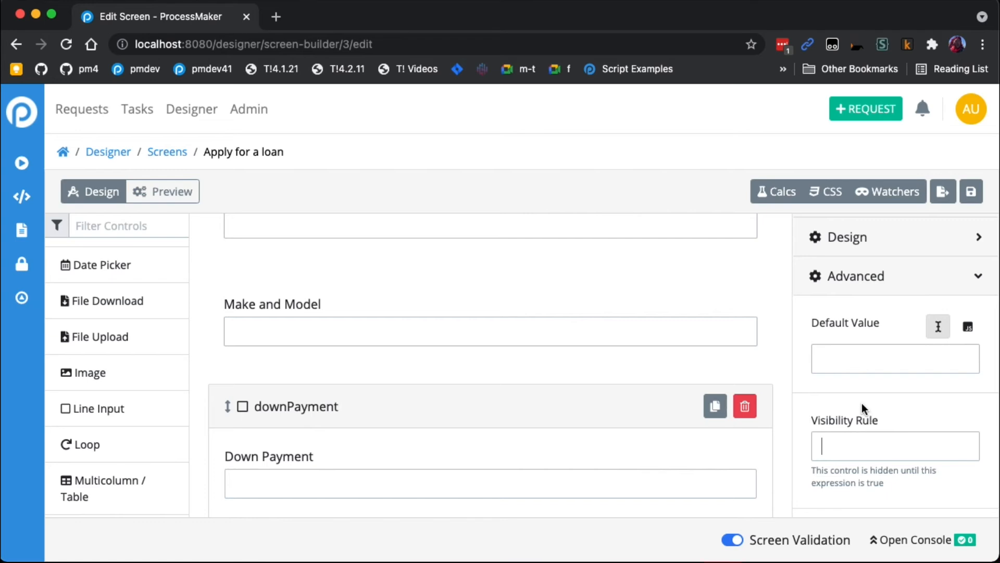
scroll(863, 403, "up", 1)
type("lon")
key("BackSpace")
type("anType")
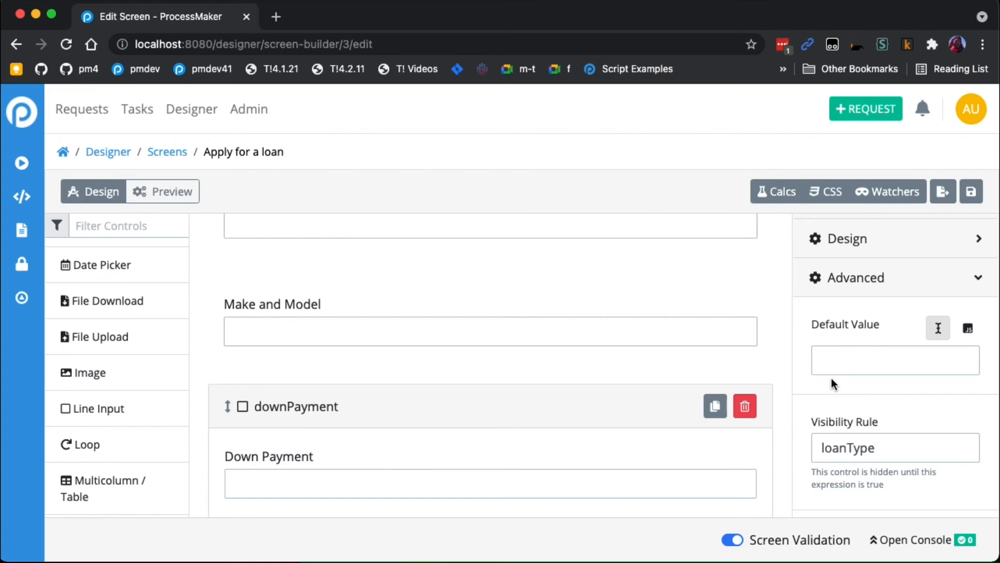
- Check the variable name of the Select a loan type list and reselect the Down Payment field
scroll(576, 362, "up", 10)
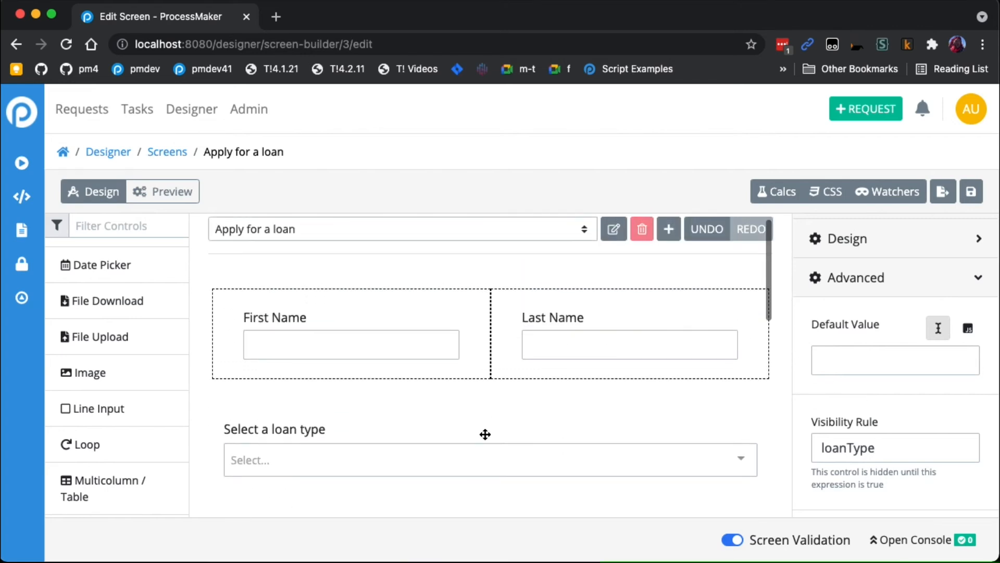
left_click(485, 434)
left_click(834, 380)
double_click(838, 306)
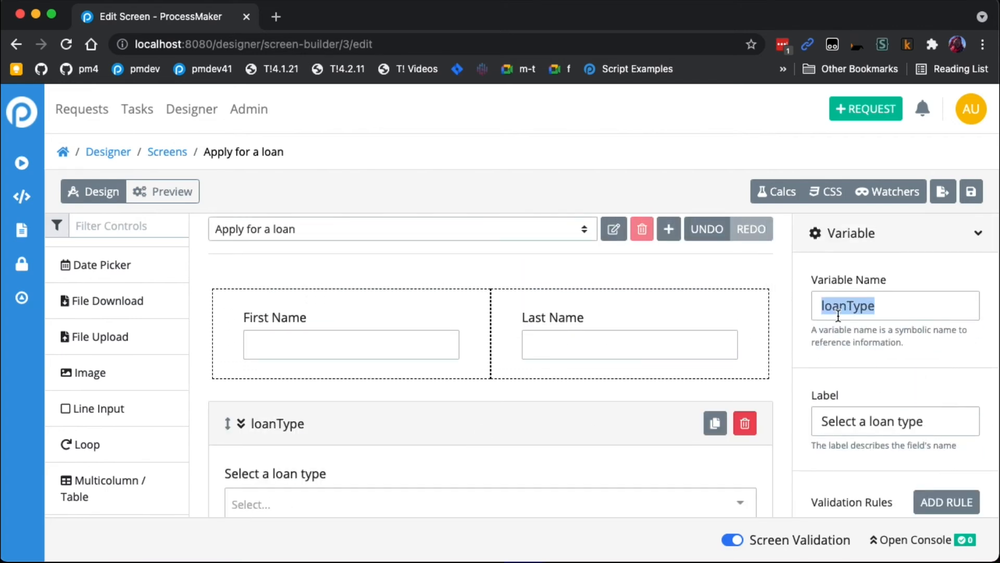
scroll(562, 398, "down", 10)
left_click(516, 468)
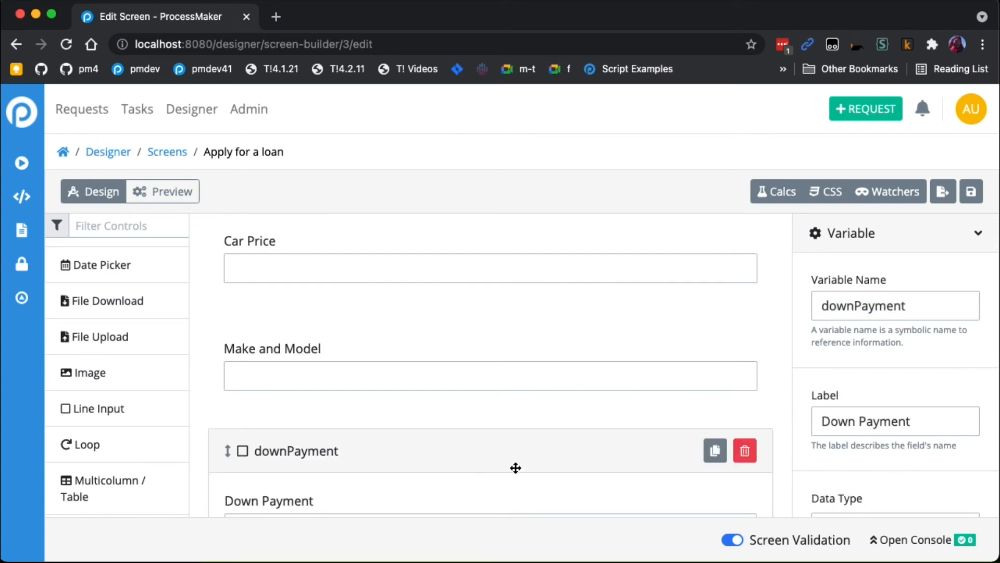
- Check the visibility rule in the Down Payment field's advanced settings
scroll(755, 476, "down", 2)
scroll(858, 464, "down", 6)
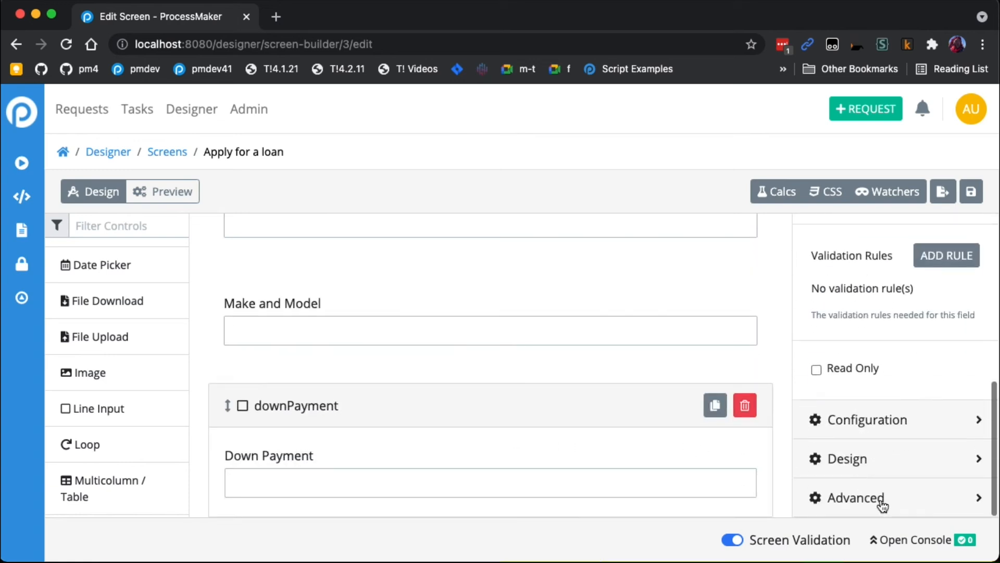
left_click(881, 503)
double_click(865, 448)
left_click(912, 447)
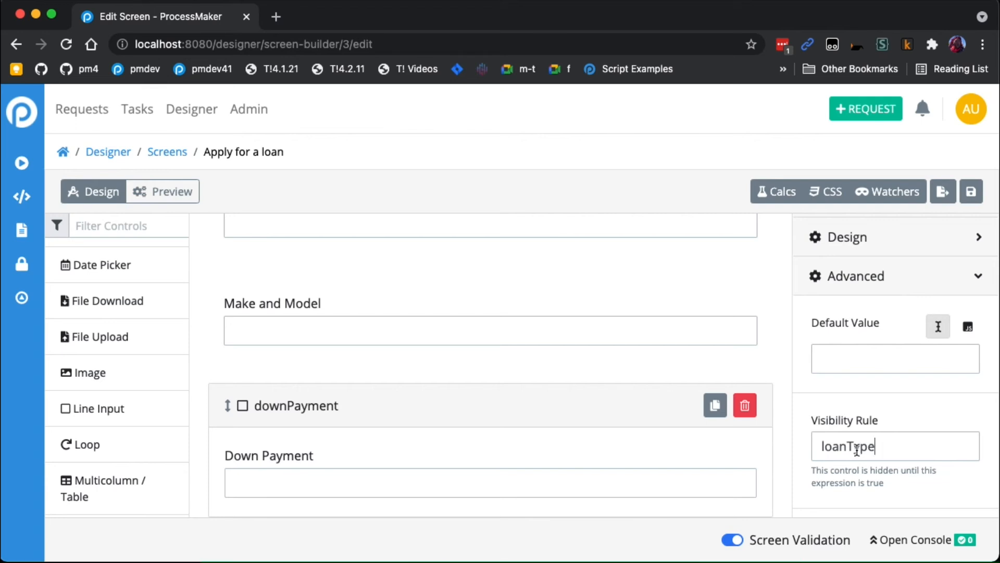
- Preview the form with Home Loan and with Car Loan selected as the loan type
left_click(197, 202)
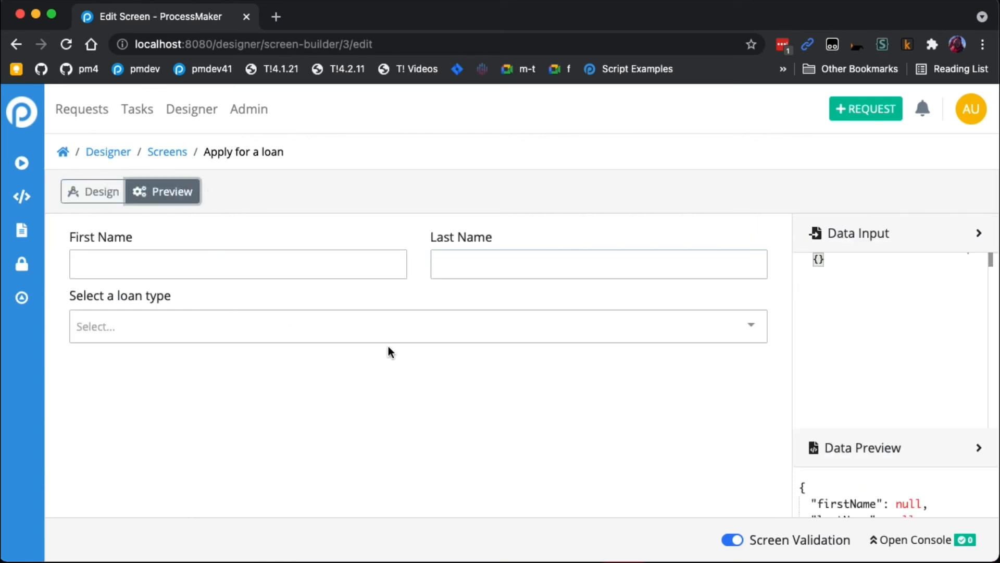
left_click(377, 327)
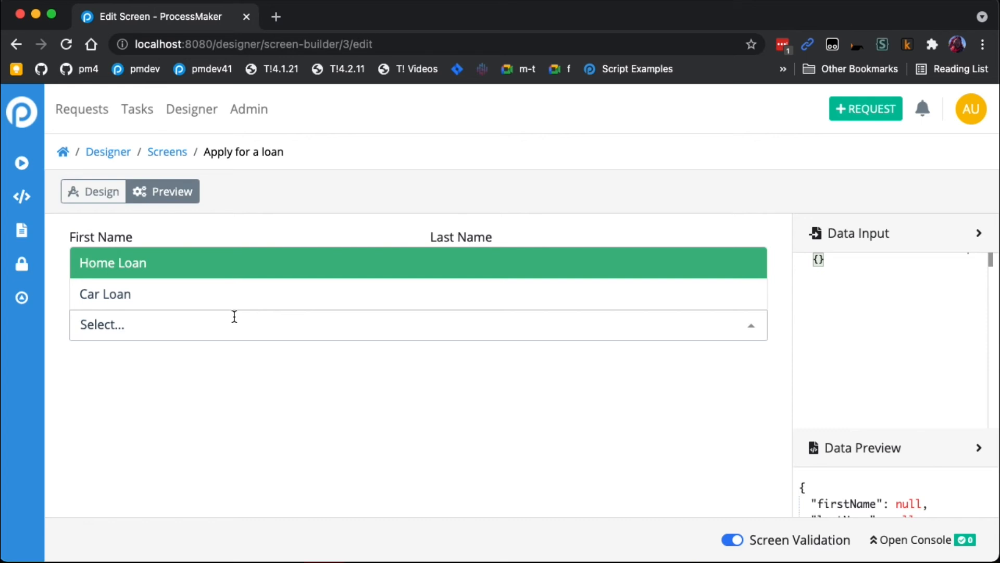
left_click(156, 269)
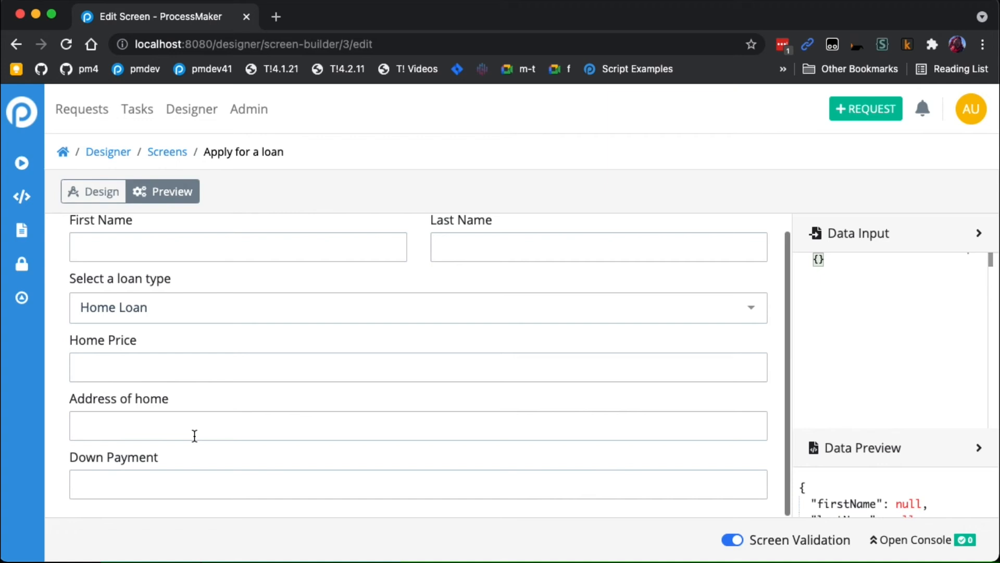
left_click(203, 308)
left_click(152, 375)
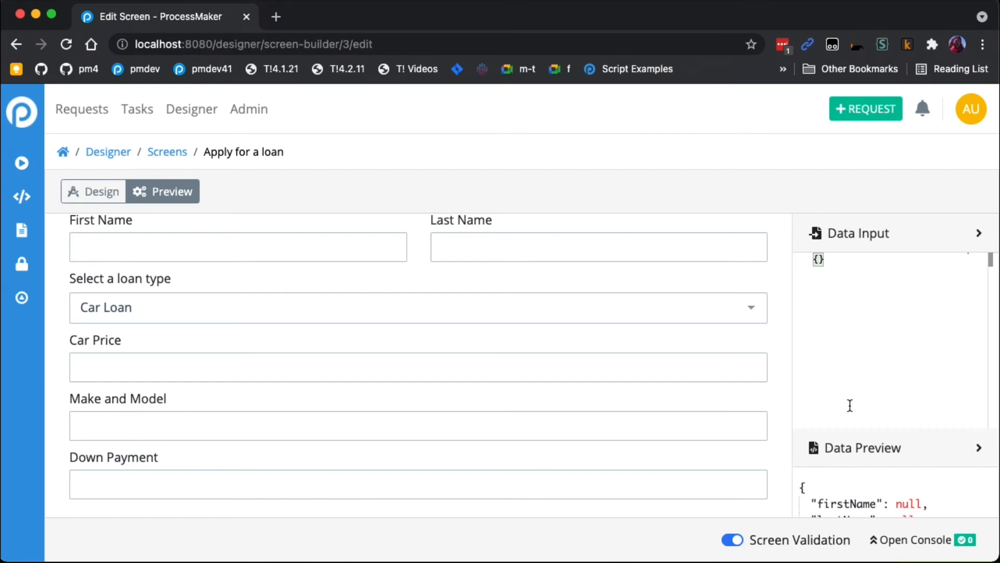
- Enter asdfasdfasdf as a test Make and Model, check it in the data preview, and return to the design view
scroll(848, 405, "down", 3)
left_click(339, 419)
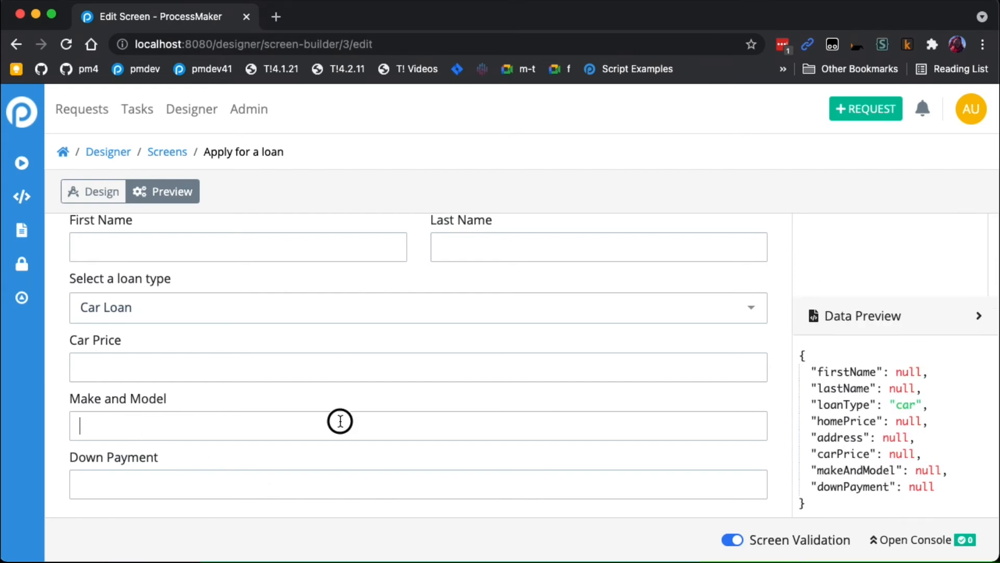
type("asdfasdfasdf")
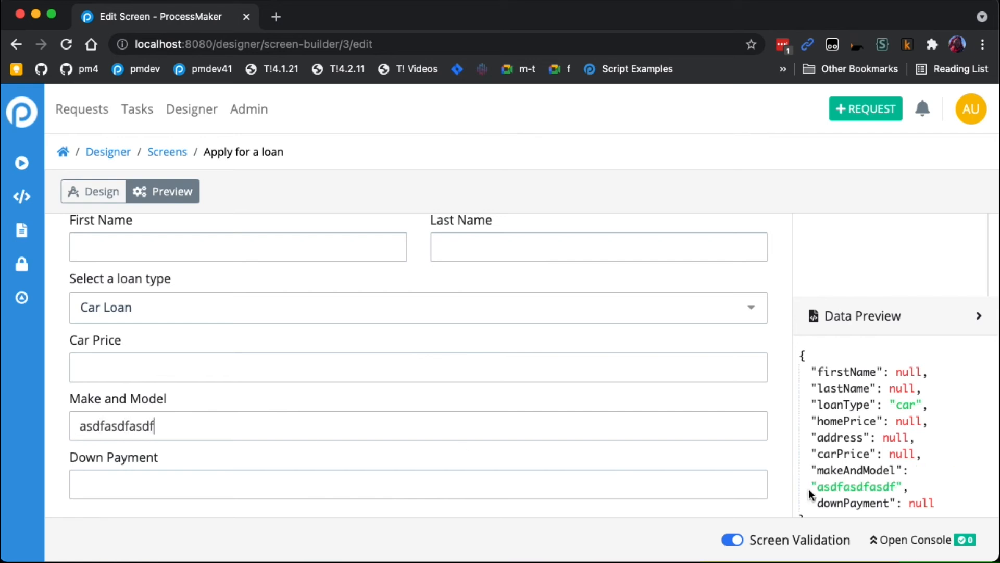
double_click(859, 470)
left_click(313, 473)
scroll(252, 357, "up", 1)
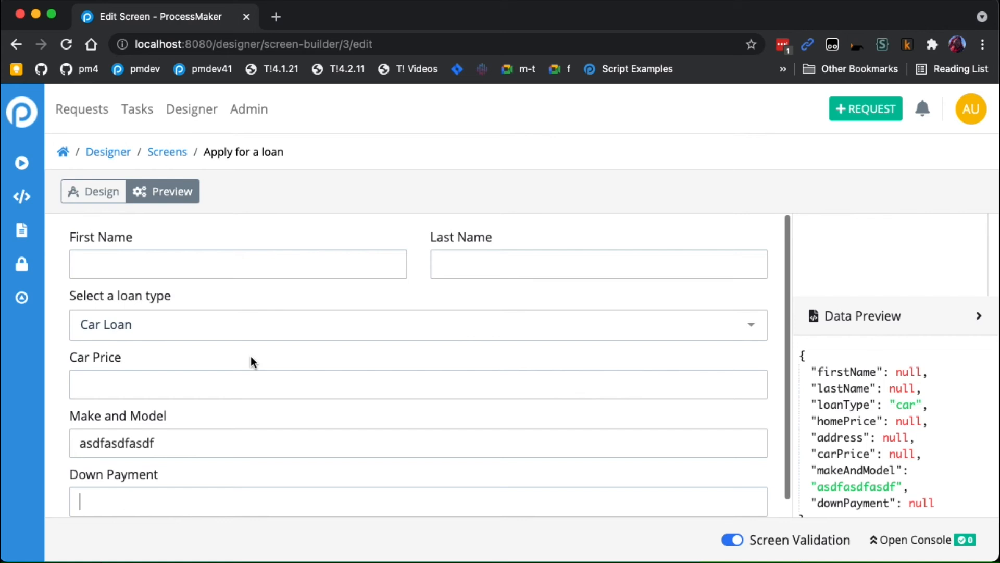
left_click(108, 200)
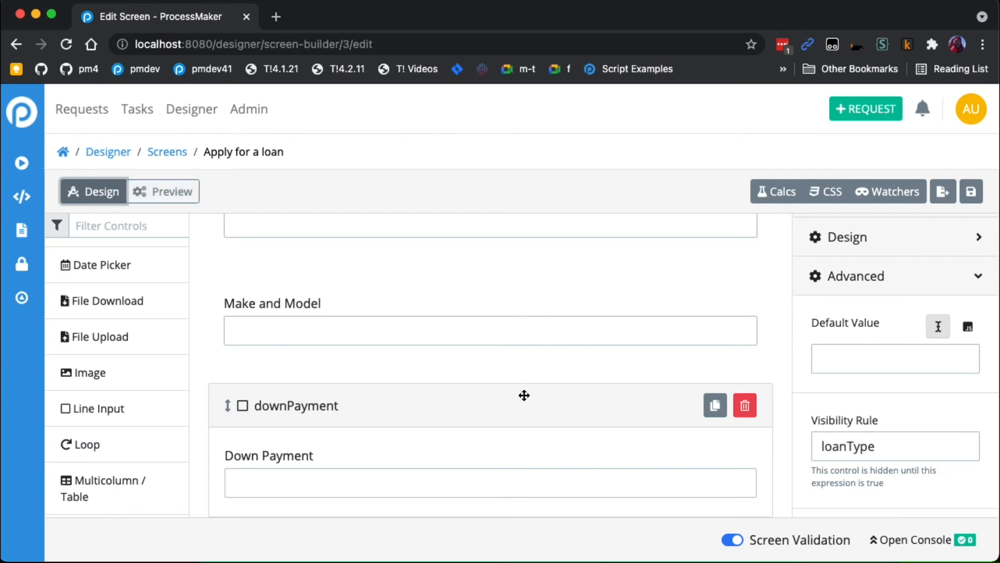
- Set the First Name field's CSS selector name to input
scroll(426, 377, "up", 3)
scroll(426, 378, "up", 5)
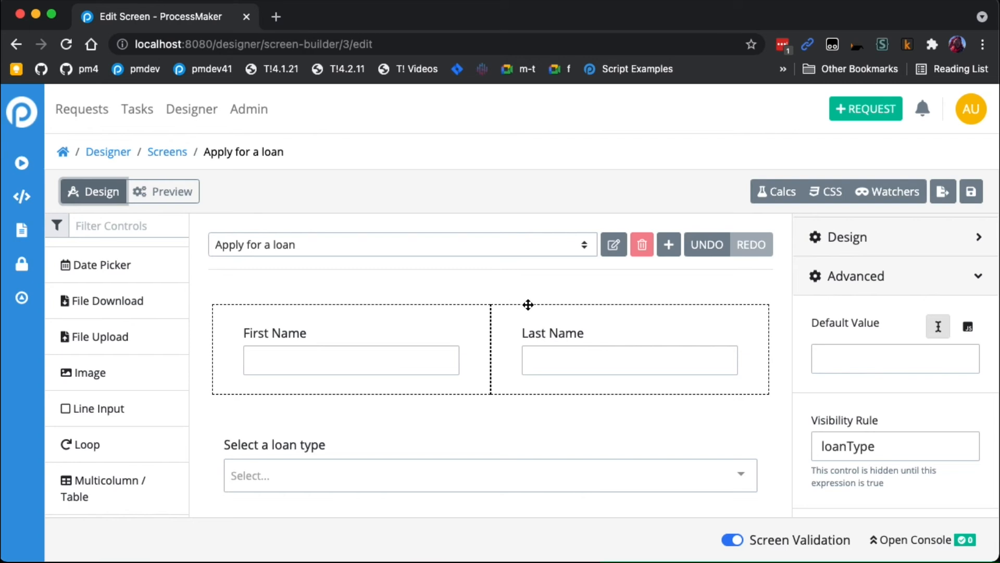
scroll(555, 314, "down", 1)
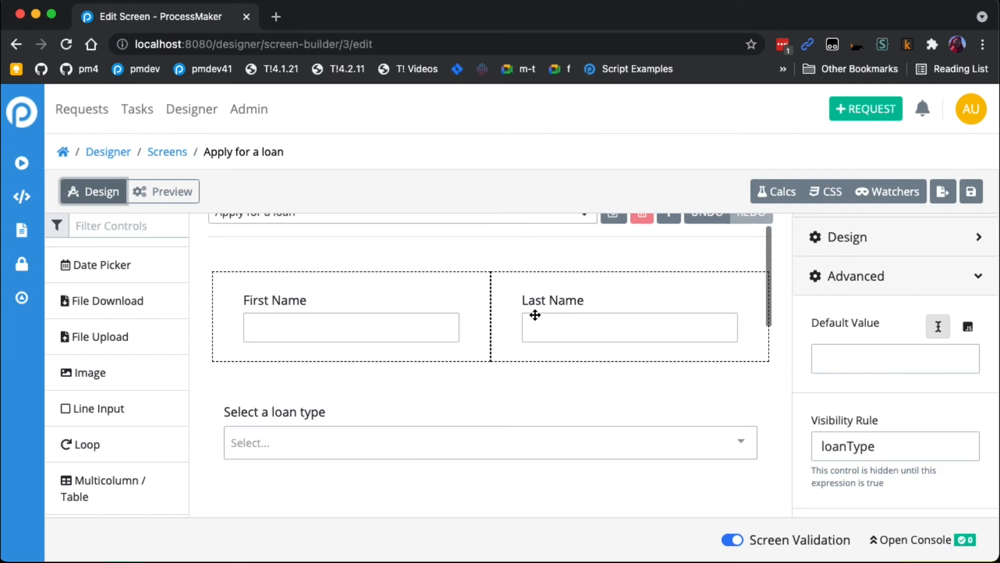
left_click(435, 306)
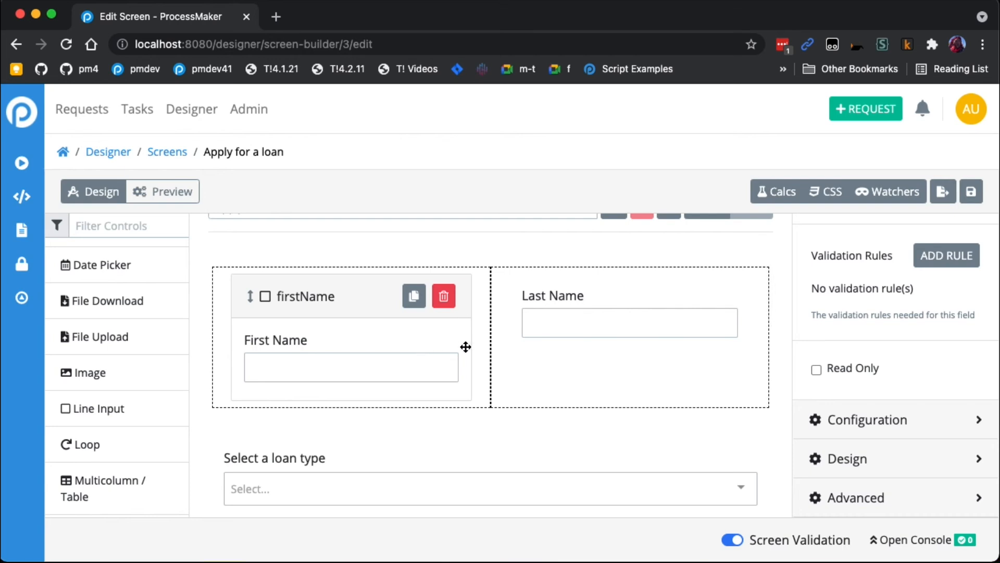
left_click(900, 496)
scroll(904, 474, "down", 5)
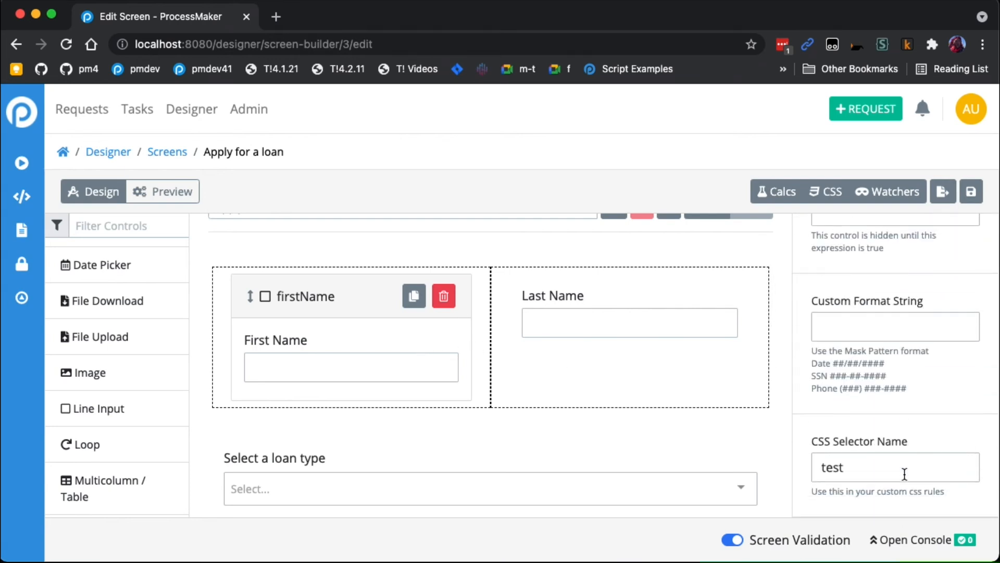
left_click_drag(875, 467, 733, 463)
left_click(863, 471)
left_click_drag(873, 470, 760, 463)
type("in")
double_click(839, 465)
left_click(878, 469)
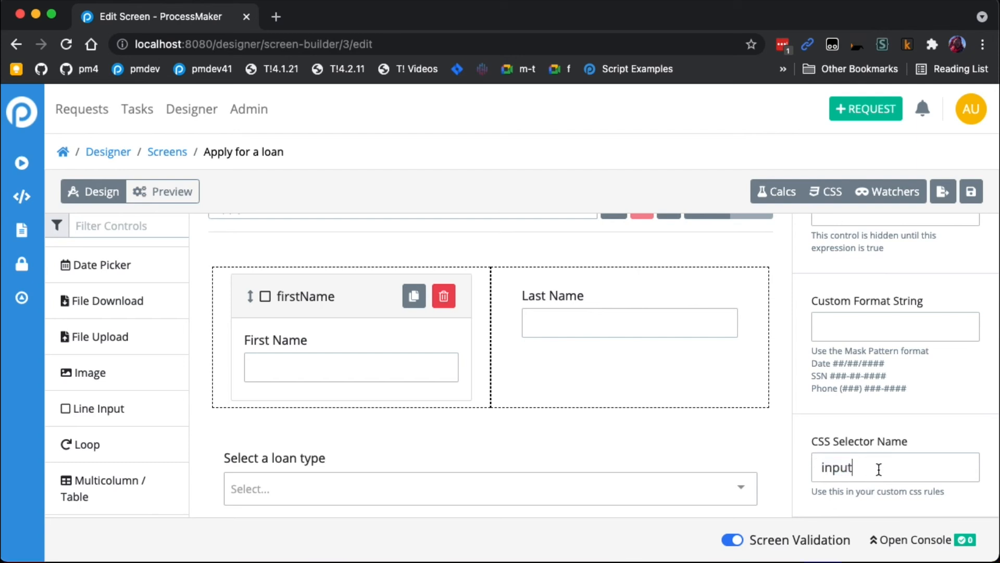
left_click(637, 317)
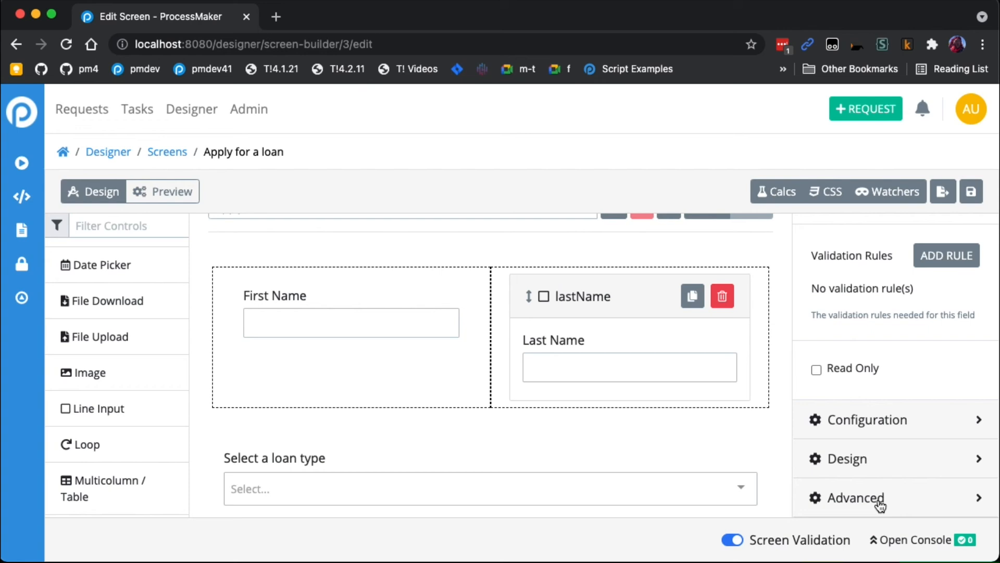
left_click(875, 506)
scroll(877, 469, "down", 5)
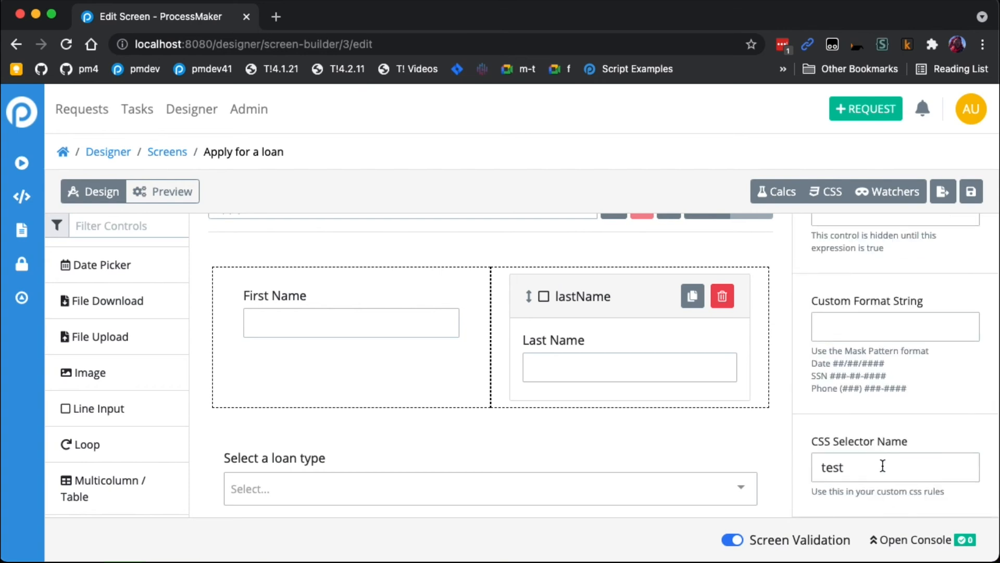
scroll(542, 468, "down", 1)
scroll(579, 432, "down", 3)
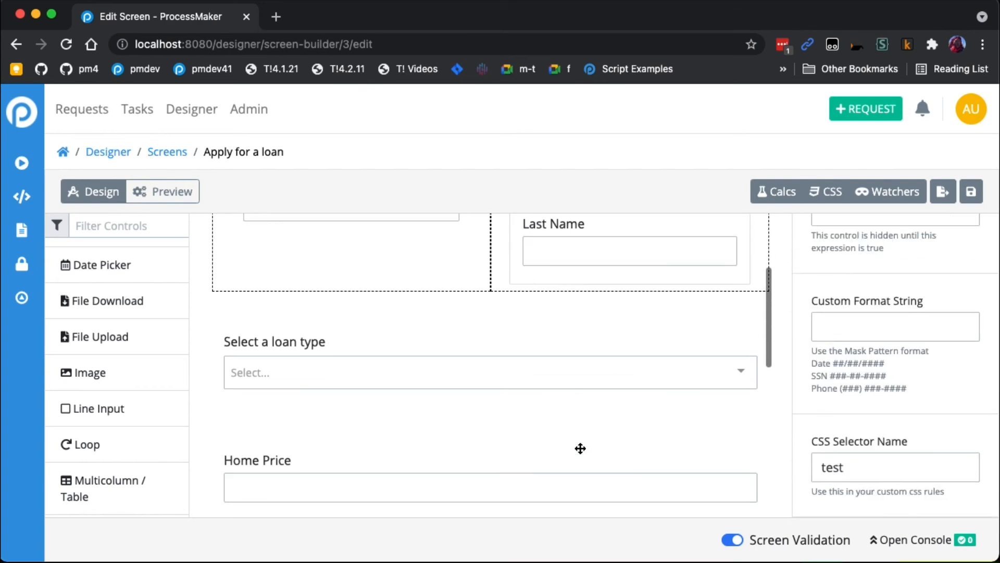
left_click(581, 375)
scroll(666, 397, "up", 2)
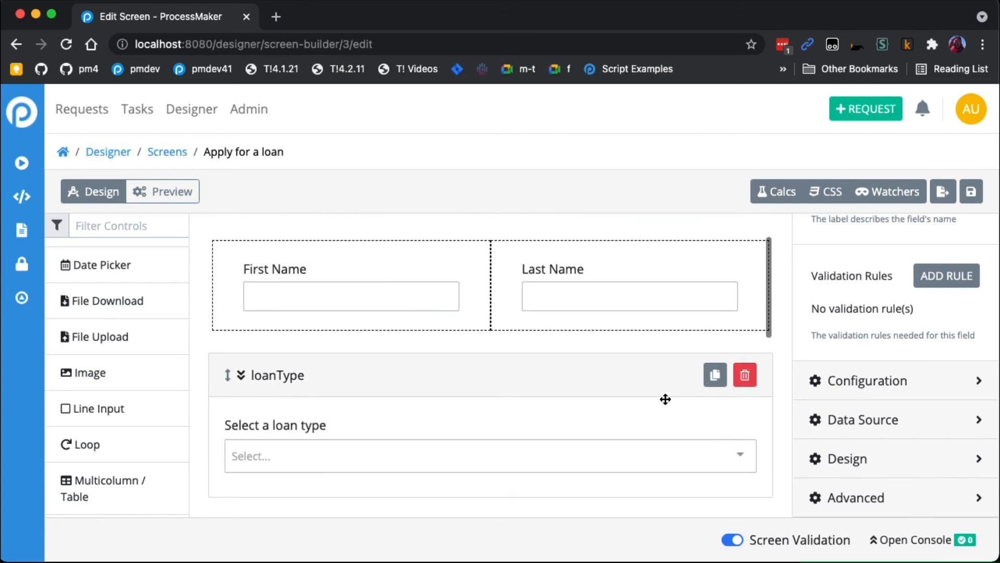
- Set the Last Name field's CSS selector name to input
left_click(668, 312)
left_click(865, 495)
scroll(865, 494, "down", 5)
double_click(832, 468)
type("input")
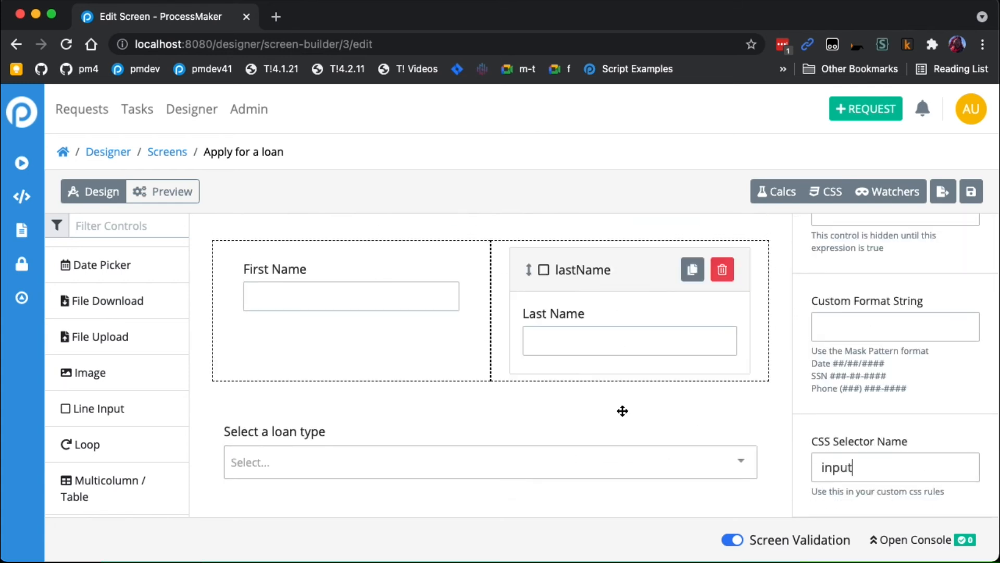
- Copy the First Name field's CSS selector name, input, and use it for the Select a loan type list
left_click(386, 304)
left_click(879, 495)
scroll(865, 480, "down", 6)
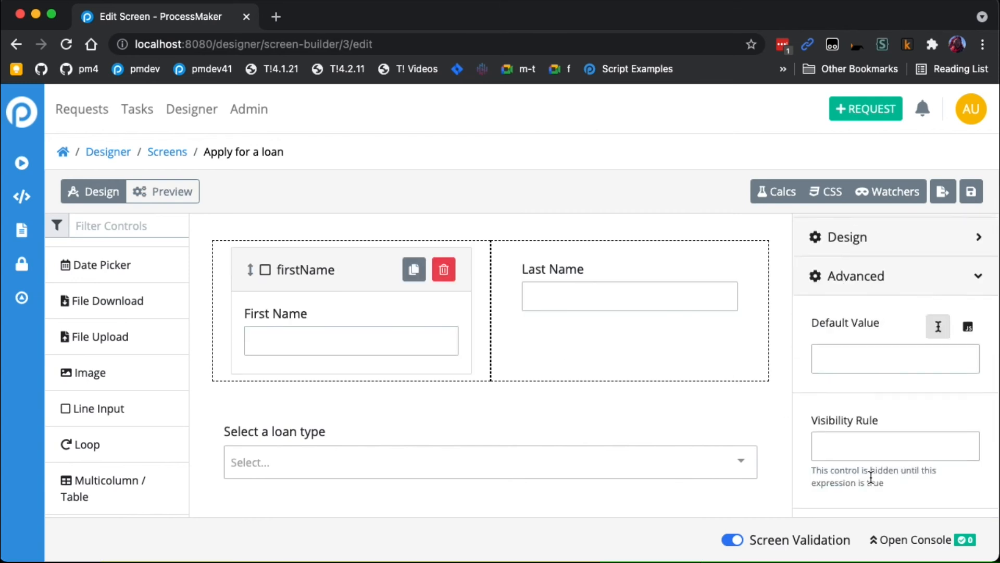
double_click(834, 467)
key("ctrl+c")
left_click(601, 451)
left_click(878, 499)
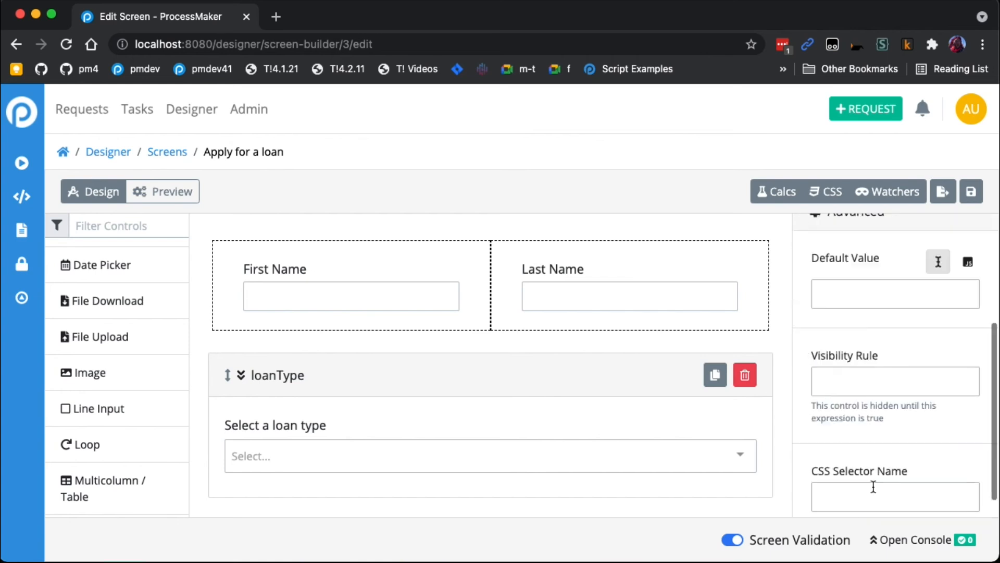
scroll(873, 484, "down", 1)
left_click(870, 469)
key("ctrl+v")
- Set the Home Price field's CSS selector name to the copied value input
scroll(553, 441, "down", 3)
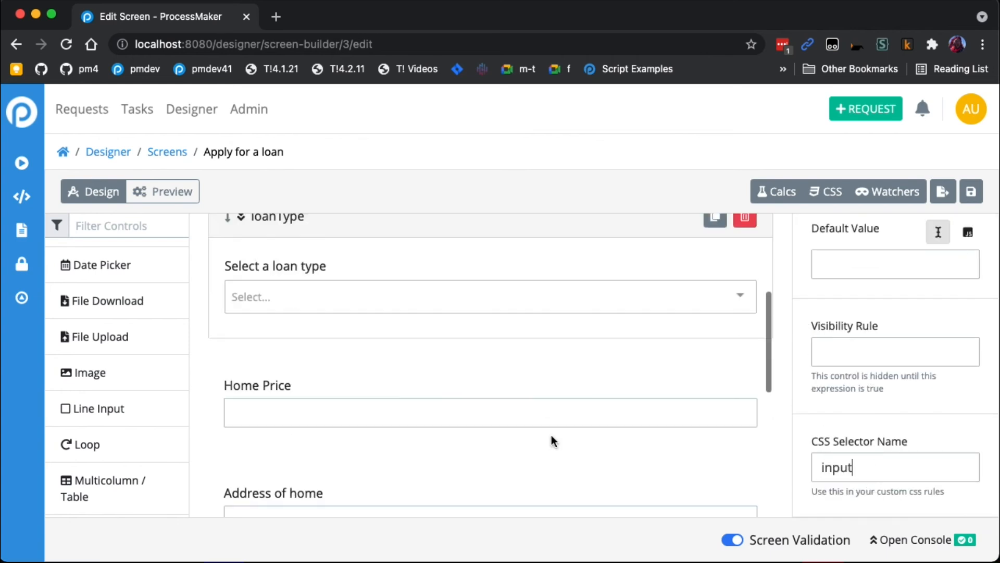
left_click(562, 369)
left_click(876, 495)
scroll(870, 479, "down", 5)
left_click(869, 471)
key("ctrl+v")
- Set the Address of home field's CSS selector name to the copied value input
scroll(611, 451, "down", 4)
left_click(583, 386)
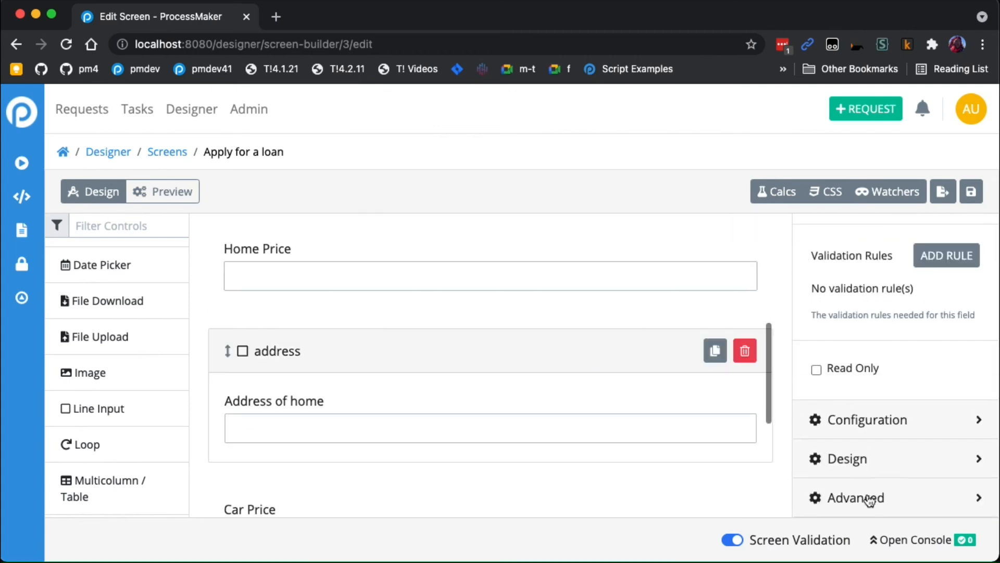
left_click(872, 496)
scroll(875, 485, "down", 5)
left_click(877, 466)
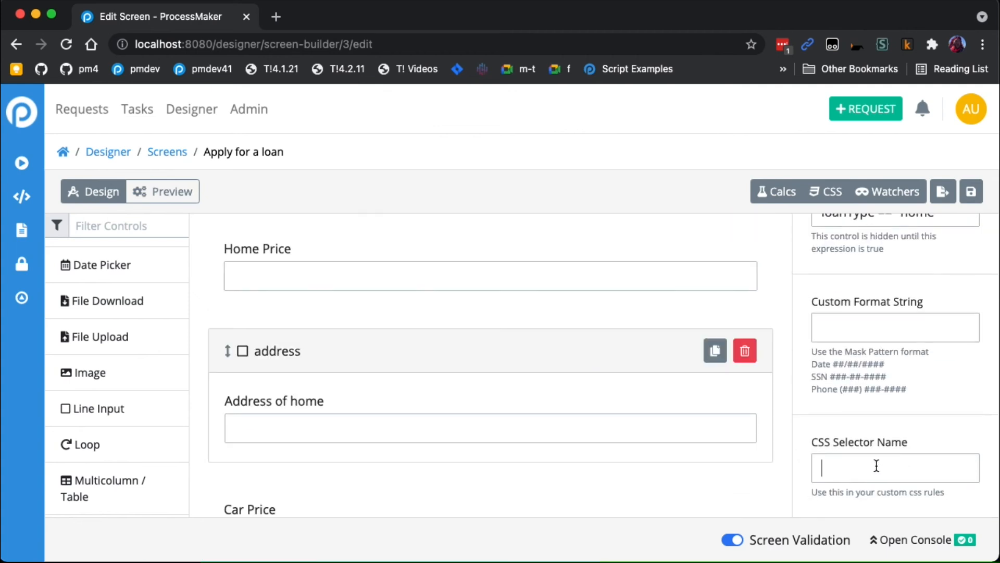
key("ctrl+v")
- Set the Car Price field's CSS selector name to the copied value input
scroll(598, 474, "down", 3)
left_click(575, 443)
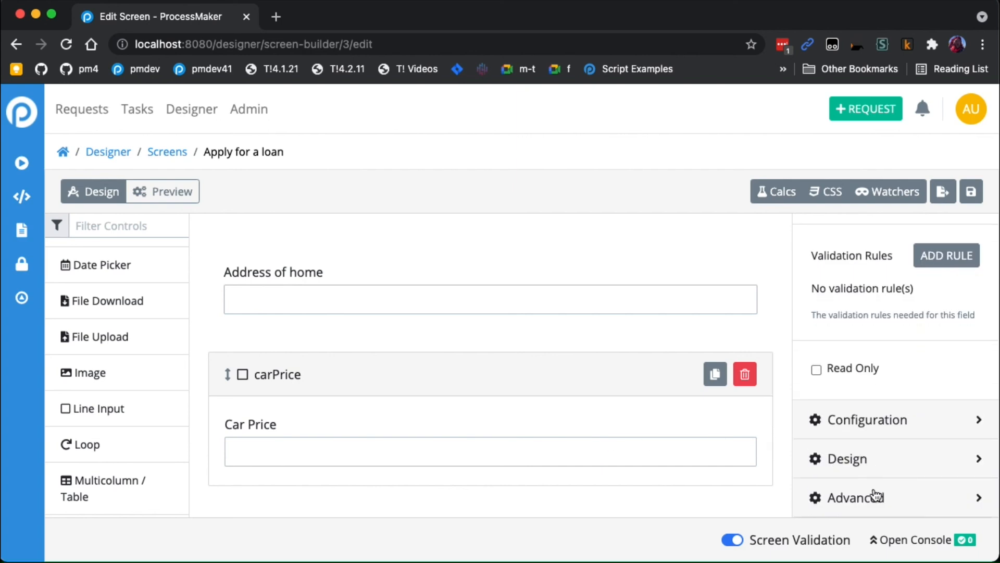
left_click(875, 495)
scroll(875, 485, "down", 5)
left_click(875, 476)
key("ctrl+v")
- Set the Make and Model field's CSS selector name to the copied value input
scroll(527, 462, "down", 3)
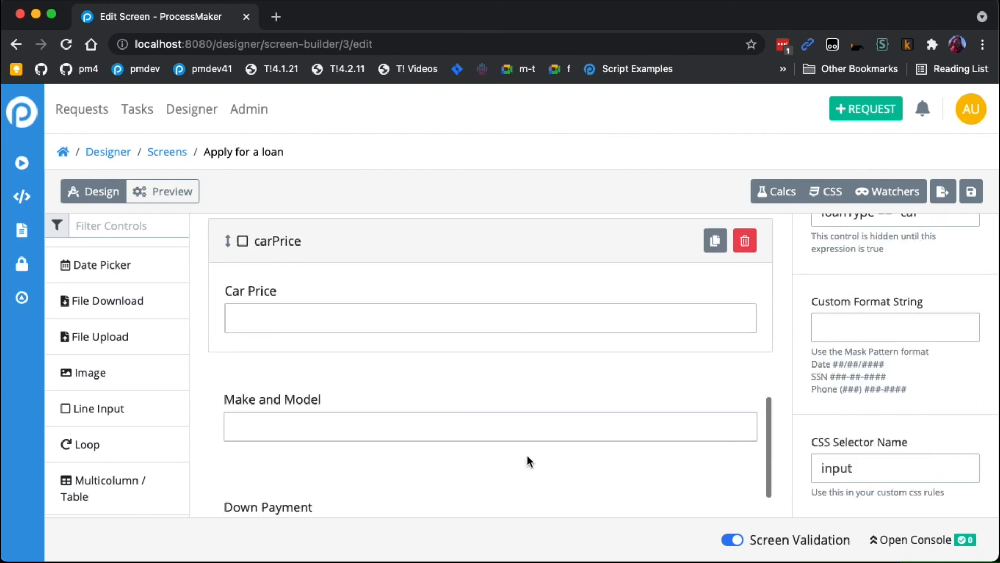
left_click(529, 426)
left_click(860, 492)
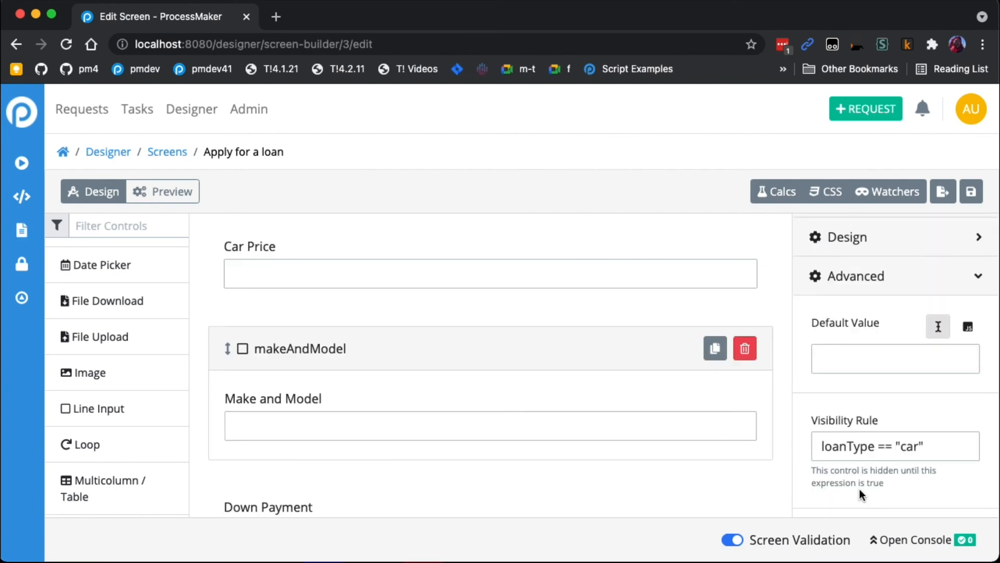
scroll(860, 489, "down", 5)
left_click(875, 467)
key("ctrl+v")
- Set the Down Payment field's CSS selector name to the copied value input
scroll(484, 449, "down", 2)
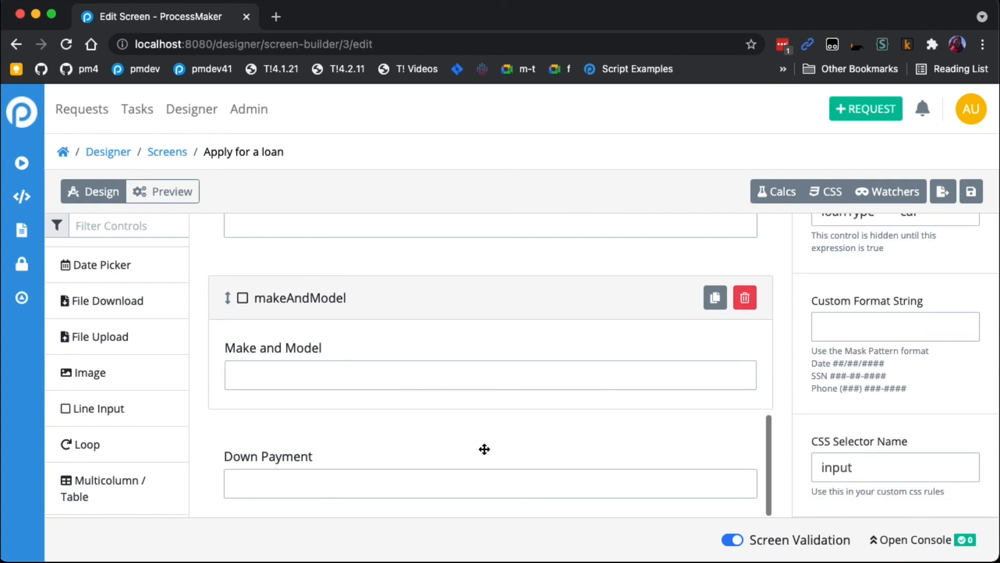
left_click(485, 449)
left_click(900, 492)
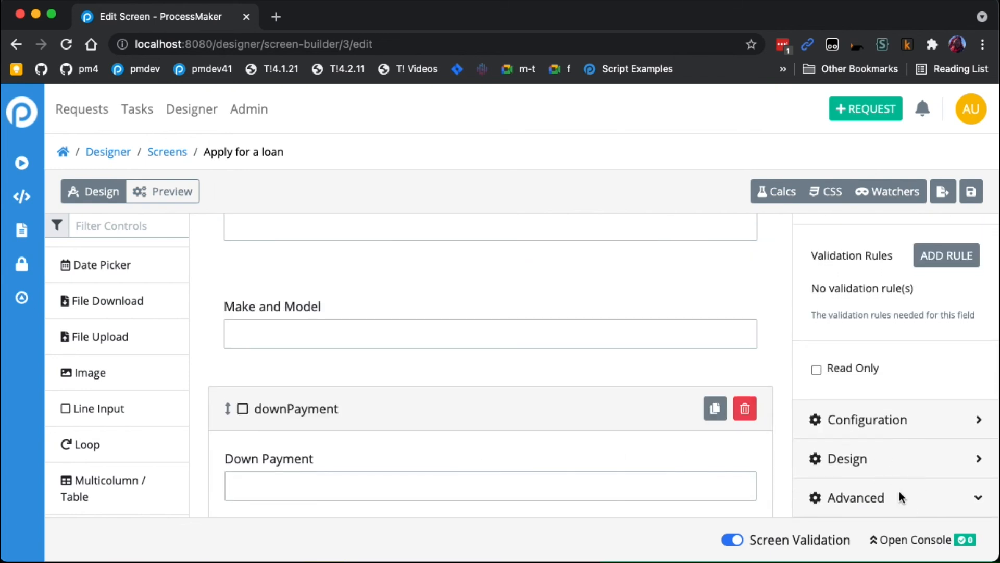
scroll(877, 489, "down", 5)
left_click(884, 468)
key("super+v")
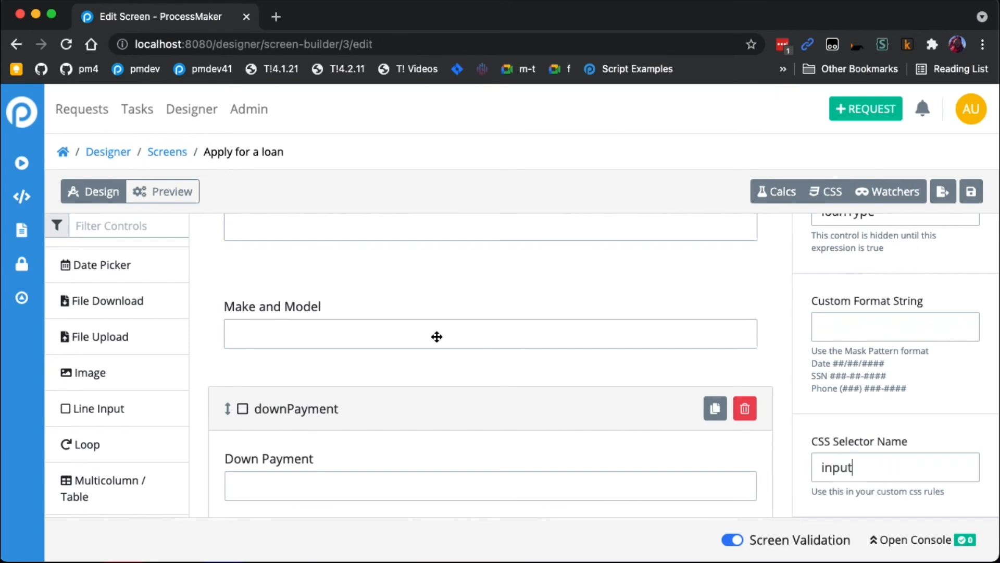
scroll(688, 337, "down", 1)
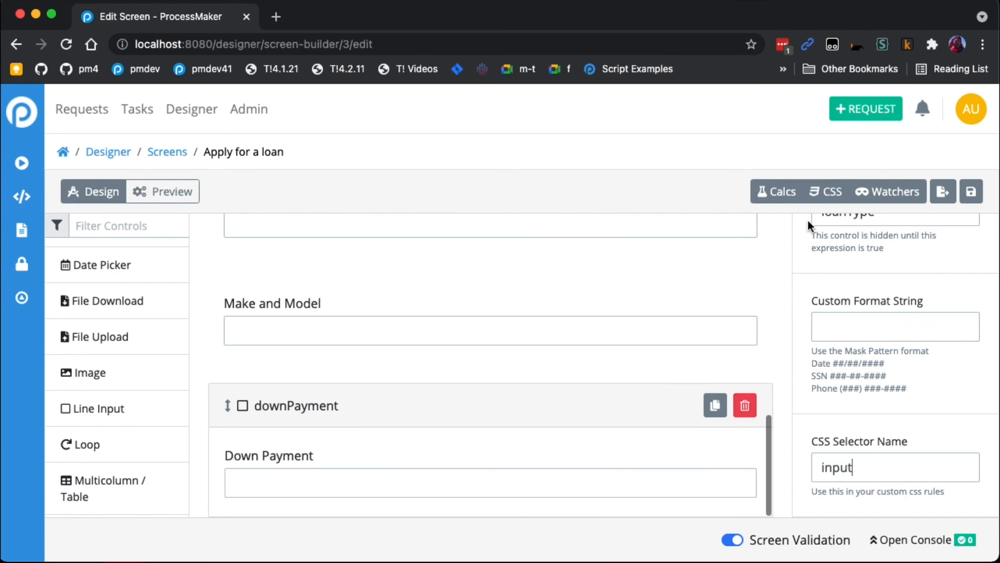
- Open the screen's custom CSS and replace its contents with the sample selector [selector='my-selector'] copied from the hint
left_click(826, 191)
left_click(474, 245)
type("['']")
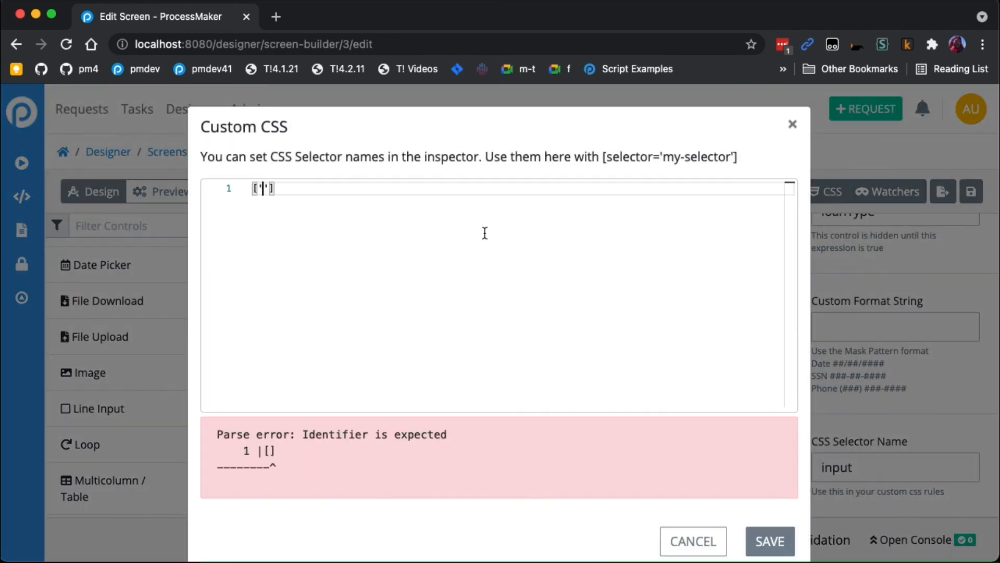
left_click(597, 157)
left_click_drag(597, 156, 742, 157)
key("super+c")
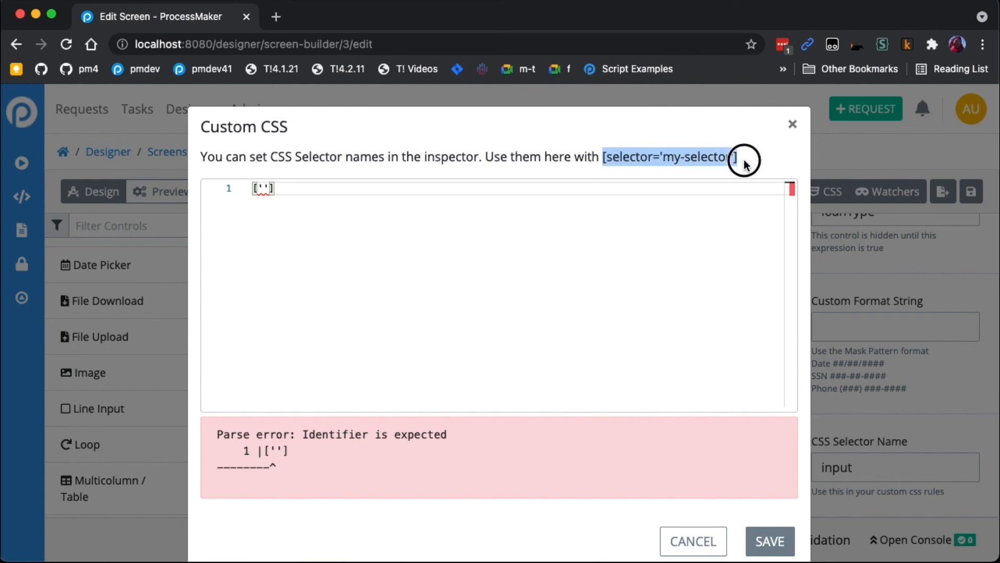
left_click(257, 188)
key("super+a")
key("super+v")
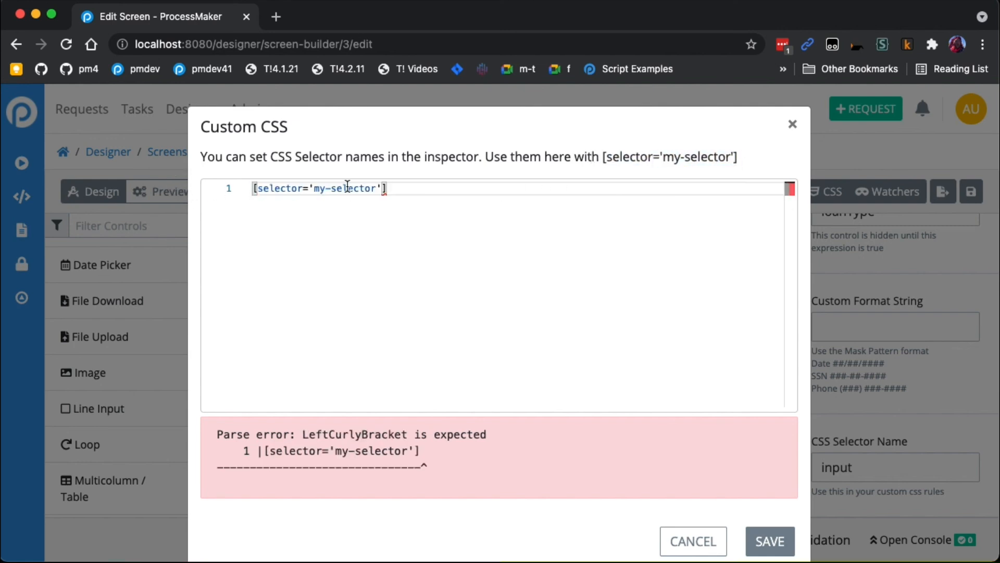
- Change the selector name in the custom CSS to input and add a curly-brace rule block after it
double_click(353, 188)
key("BackSpace")
key("BackSpace")
key("BackSpace")
type("input")
key("End")
type("{")
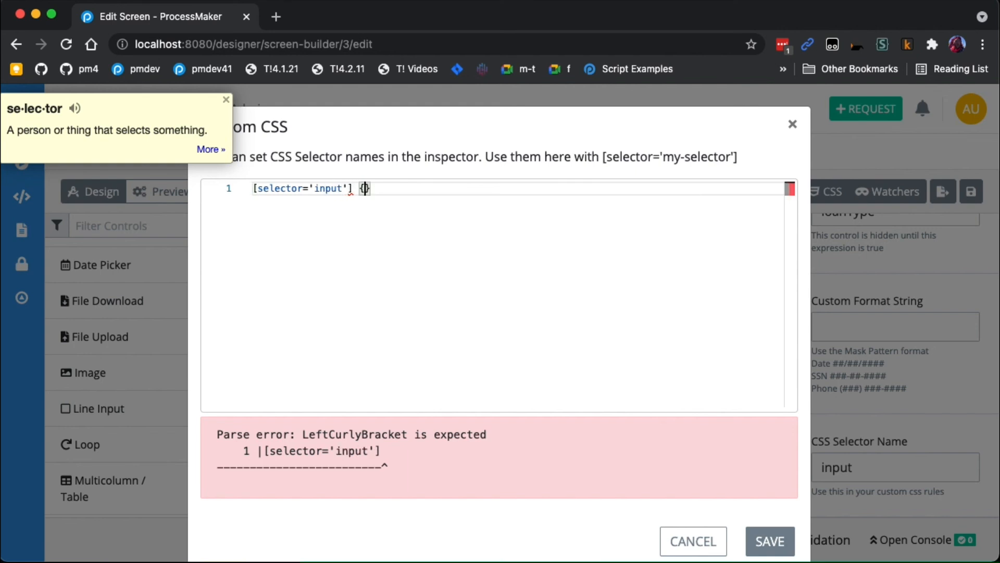
- Add a background-color of lightblue to the input selector's CSS rule
key("Return")
type("back")
key("Return")
type("lor: li;")
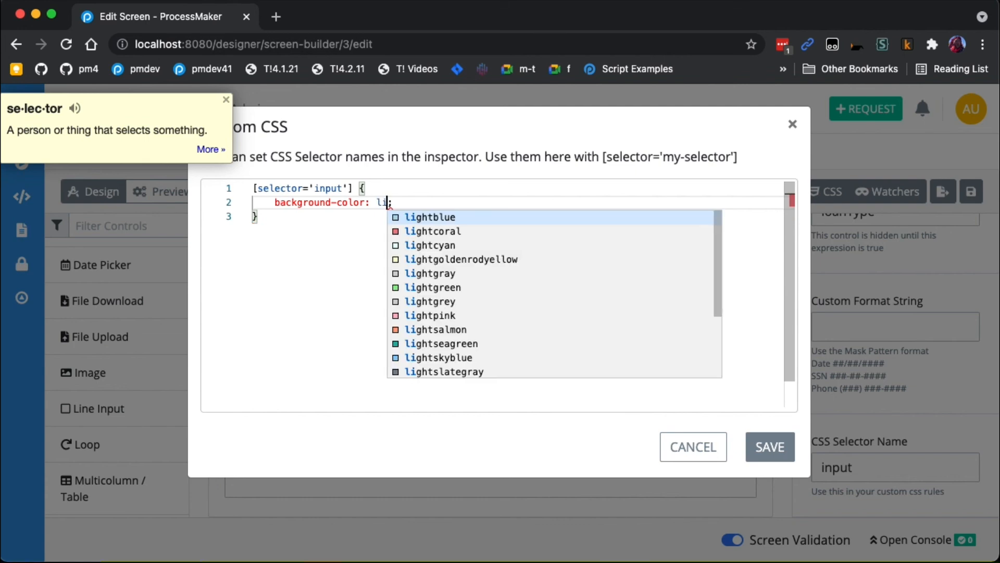
key("Return")
- Add a border-radius of 5px below the background color in the input rule
key("Return")
type("bor")
key("BackSpace")
- Add a padding of 5px below the border radius in the input rule
key("Return")
type("5px")
key("End")
key("Return")
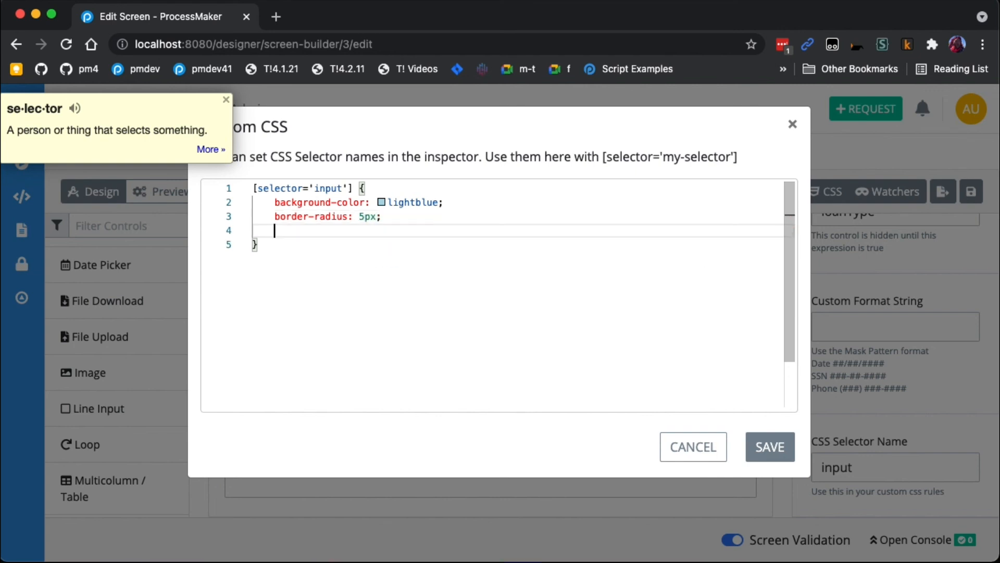
type("pad")
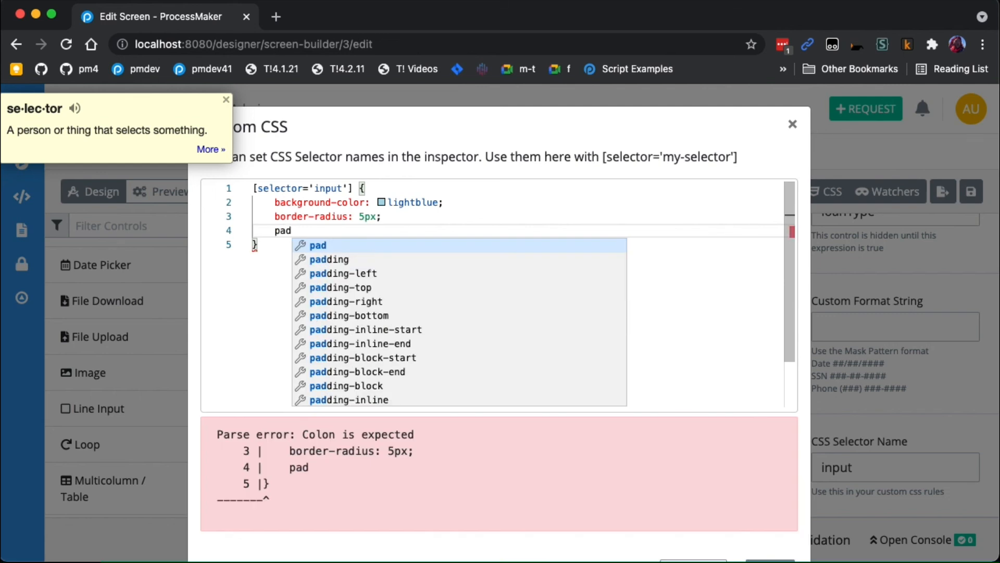
key("Down")
key("Return")
type("5px;")
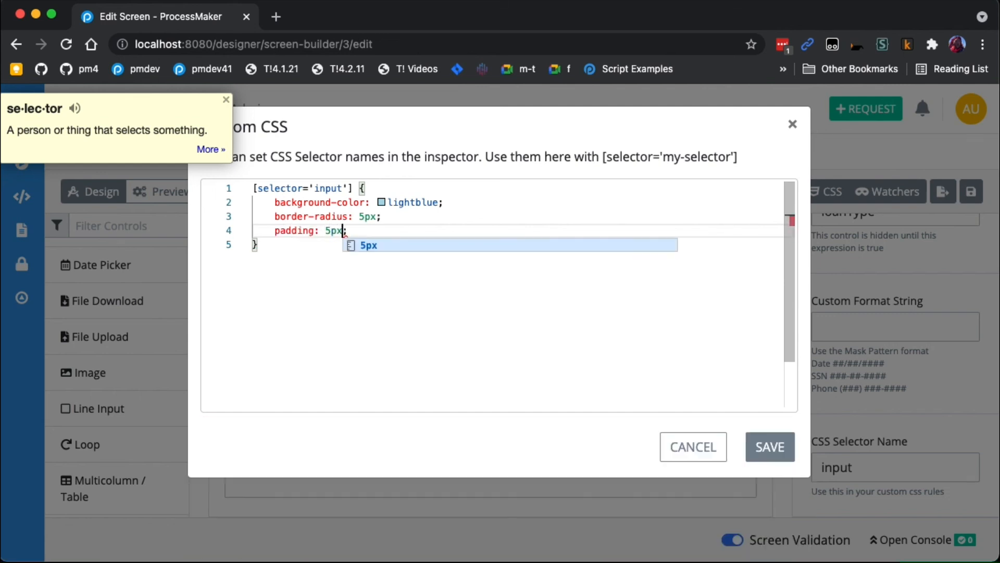
key("End")
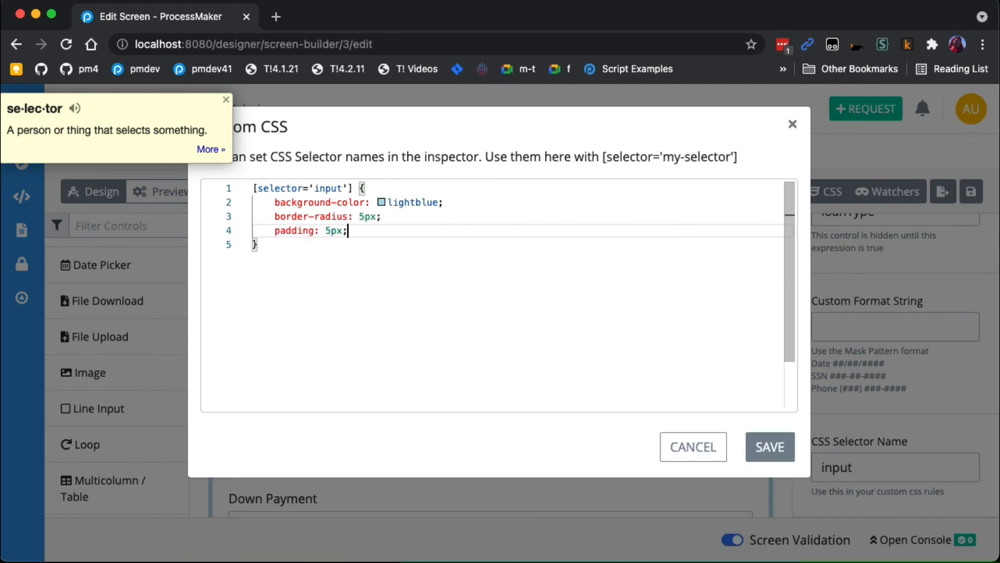
- Add a margin-bottom of 10px to the input rule and save the custom CSS
key("Return")
type("mar")
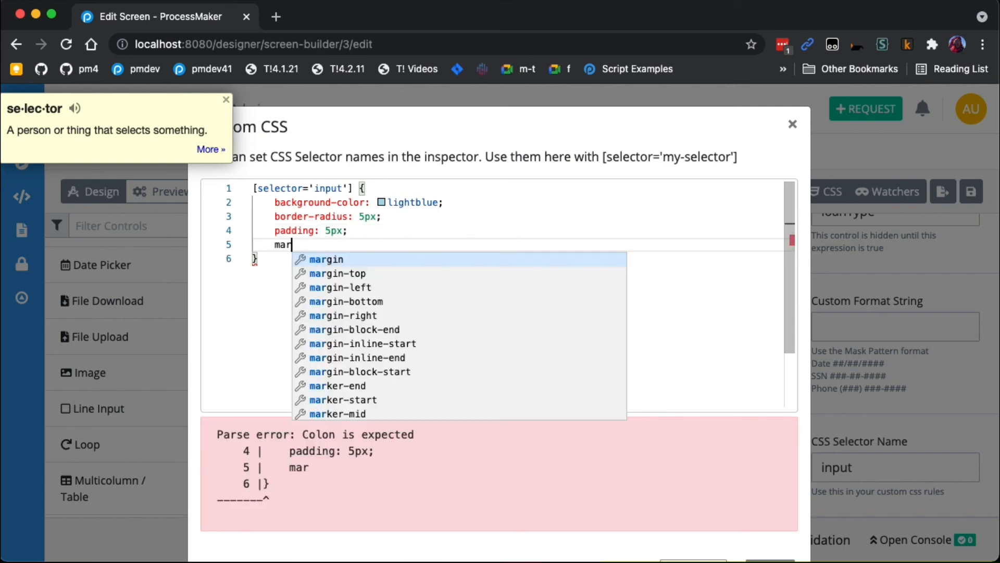
key("Down")
key("Down")
key("Down")
key("Return")
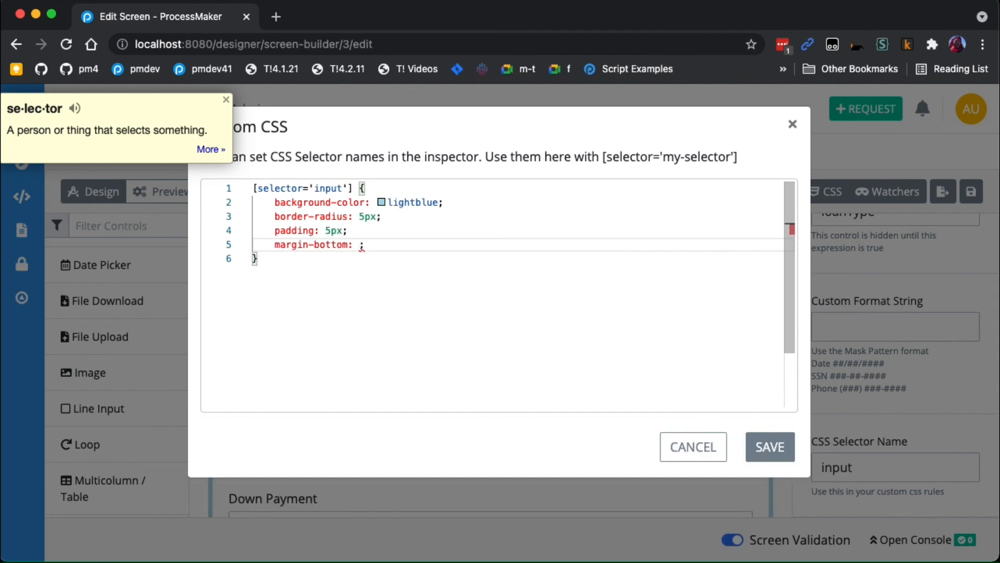
type("10px")
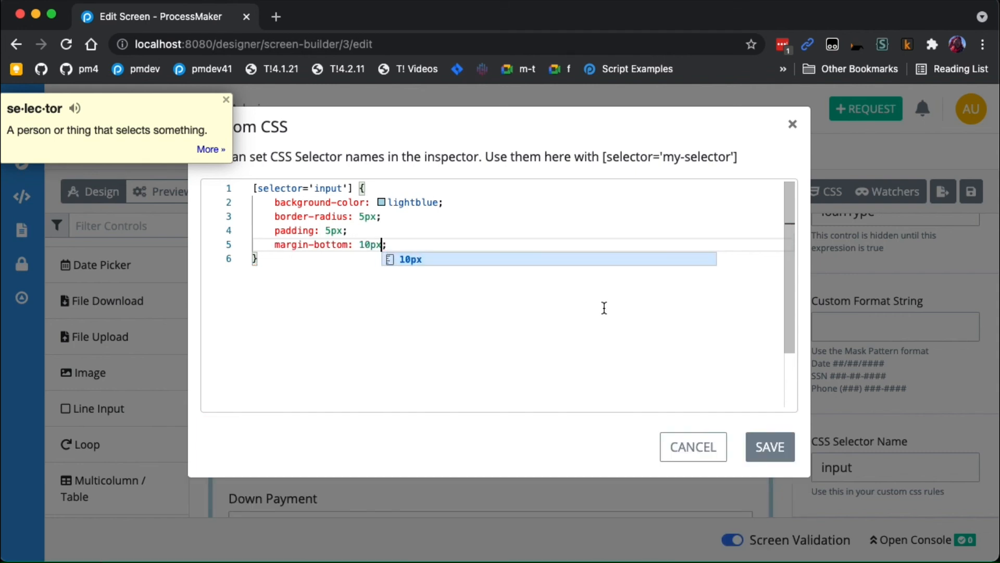
left_click(605, 308)
left_click(769, 446)
- Preview the styled form and choose Car Loan as the loan type to check its fields
left_click(173, 192)
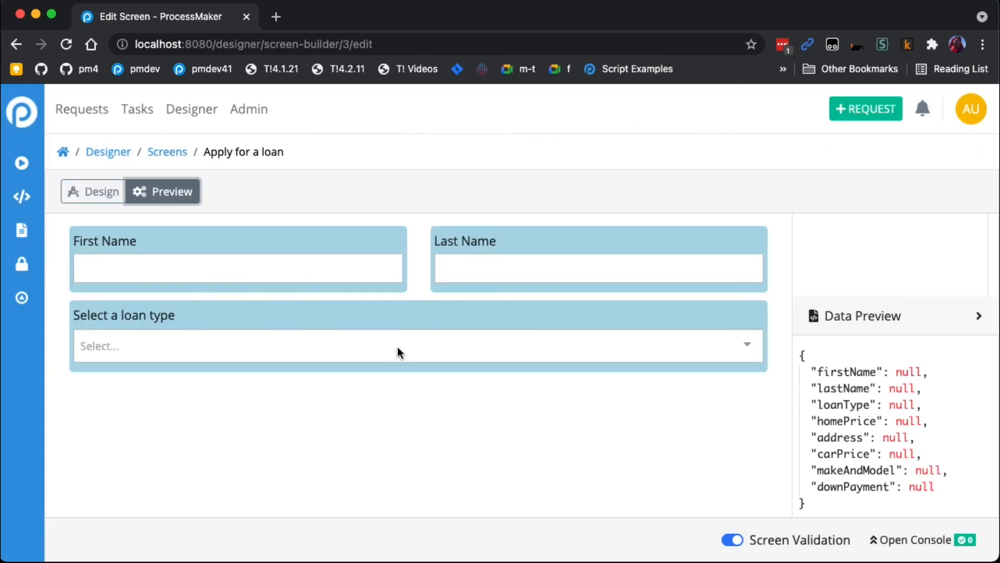
left_click(469, 345)
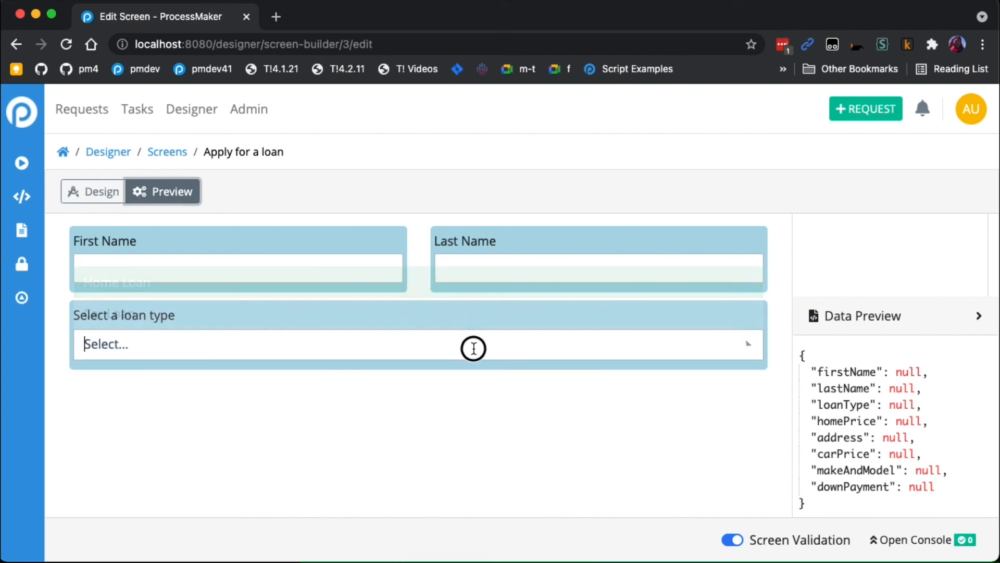
left_click(340, 319)
scroll(339, 318, "down", 2)
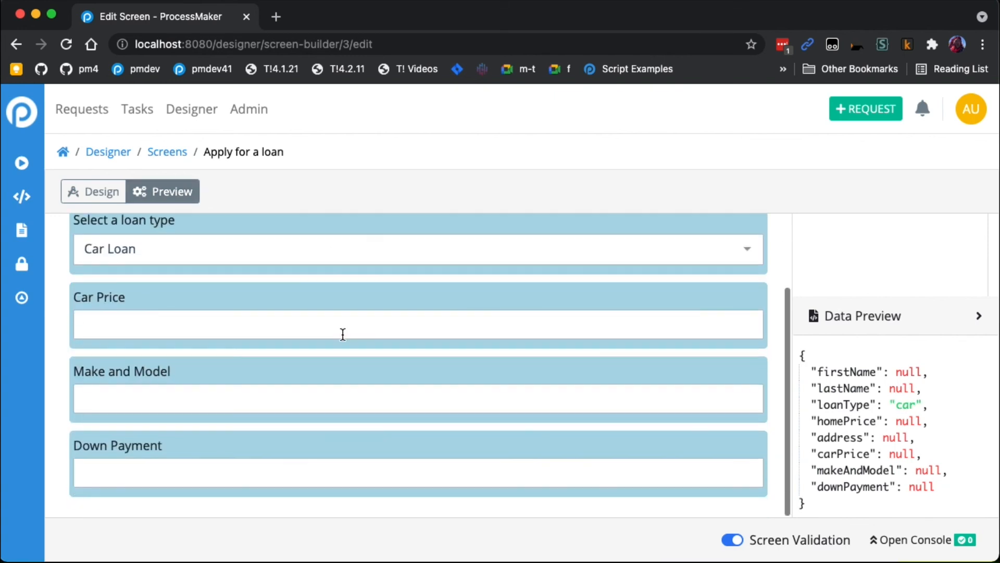
- Switch the loan type to Home Loan in the preview and look over the styled home loan fields
scroll(343, 335, "up", 1)
left_click(307, 311)
left_click(234, 345)
scroll(238, 340, "down", 1)
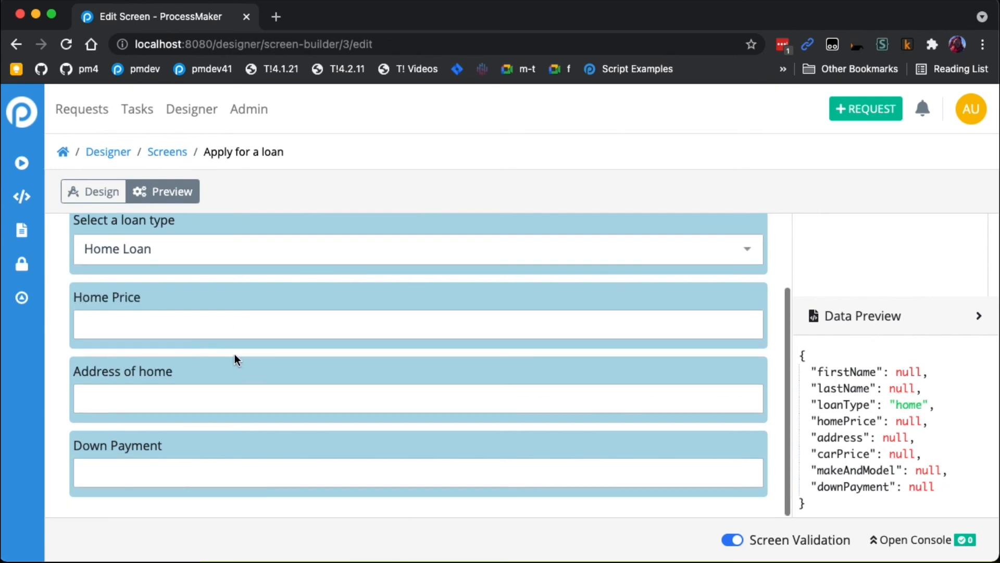
scroll(287, 409, "up", 3)
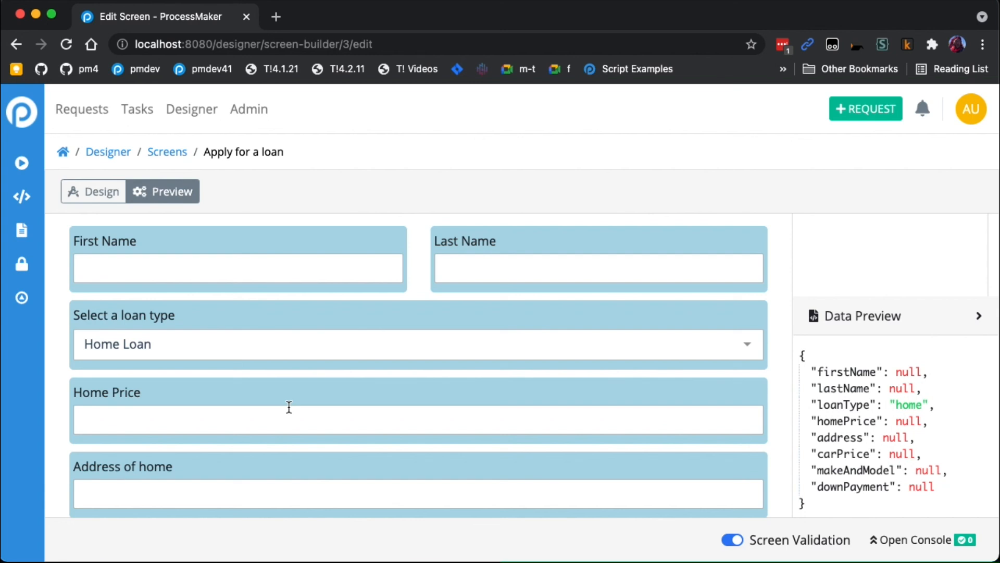
scroll(290, 407, "down", 3)
scroll(290, 408, "up", 3)
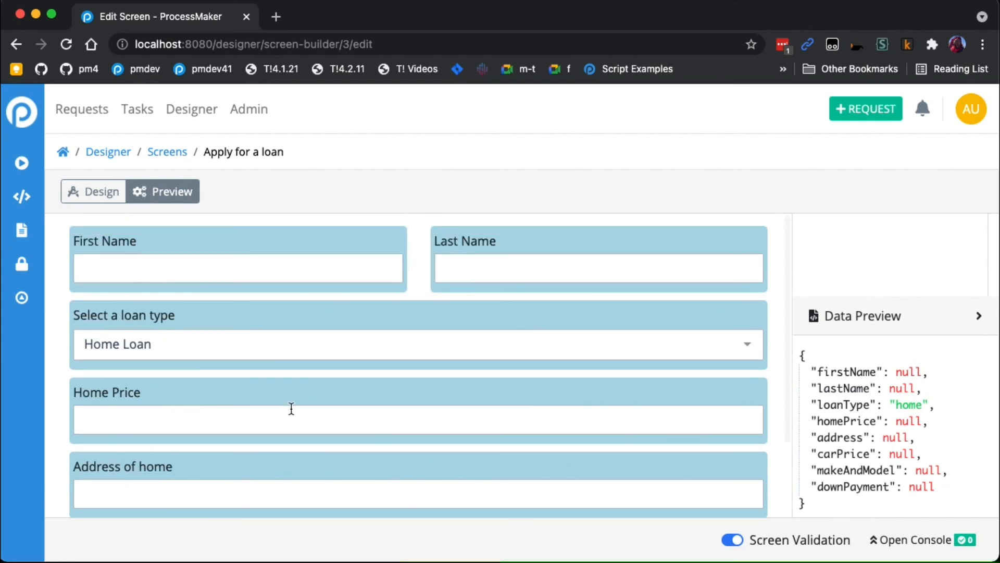